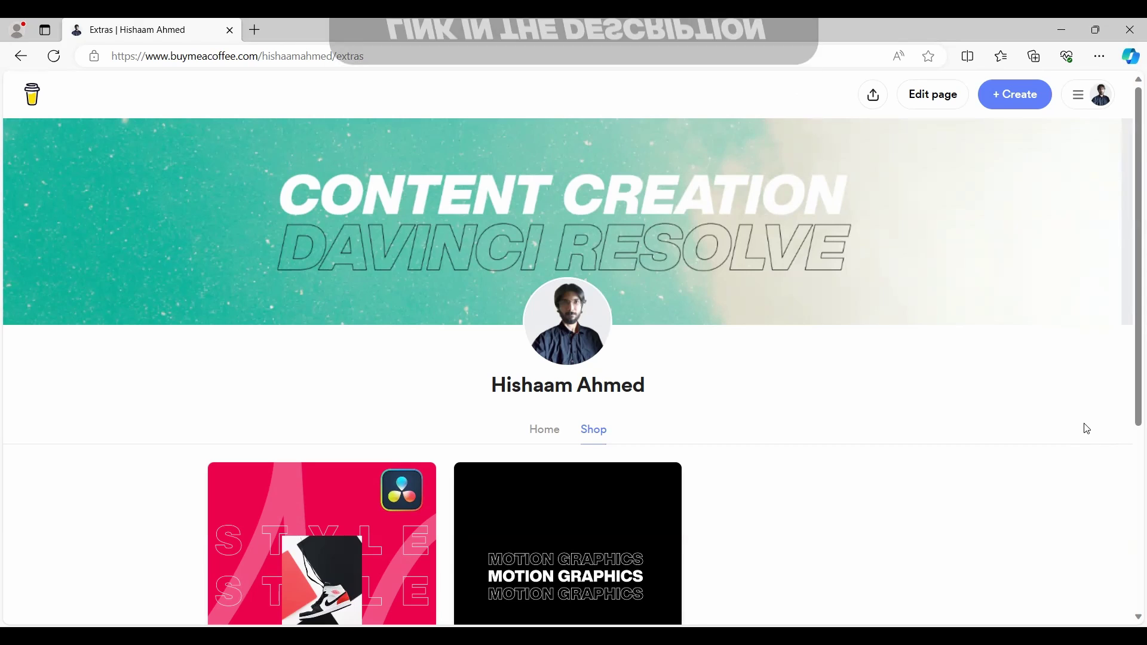
scroll(1088, 429, down, 3)
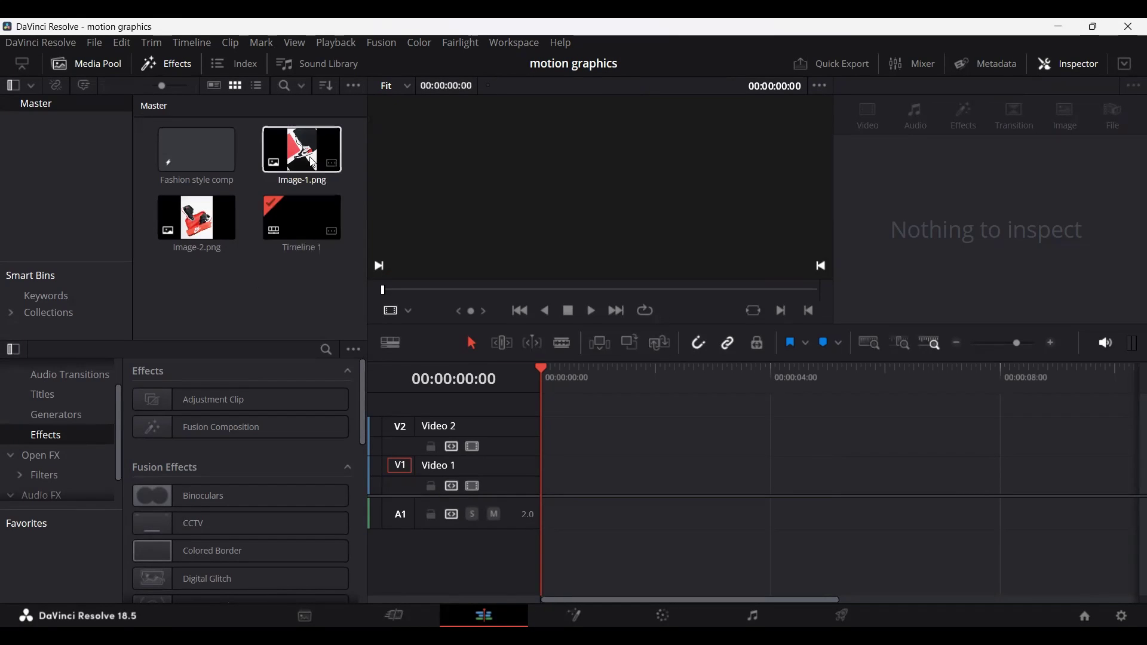
Step: Create a new Fusion composition clip in the Master bin with the default settings and open it on the Fusion page
right_click(237, 282)
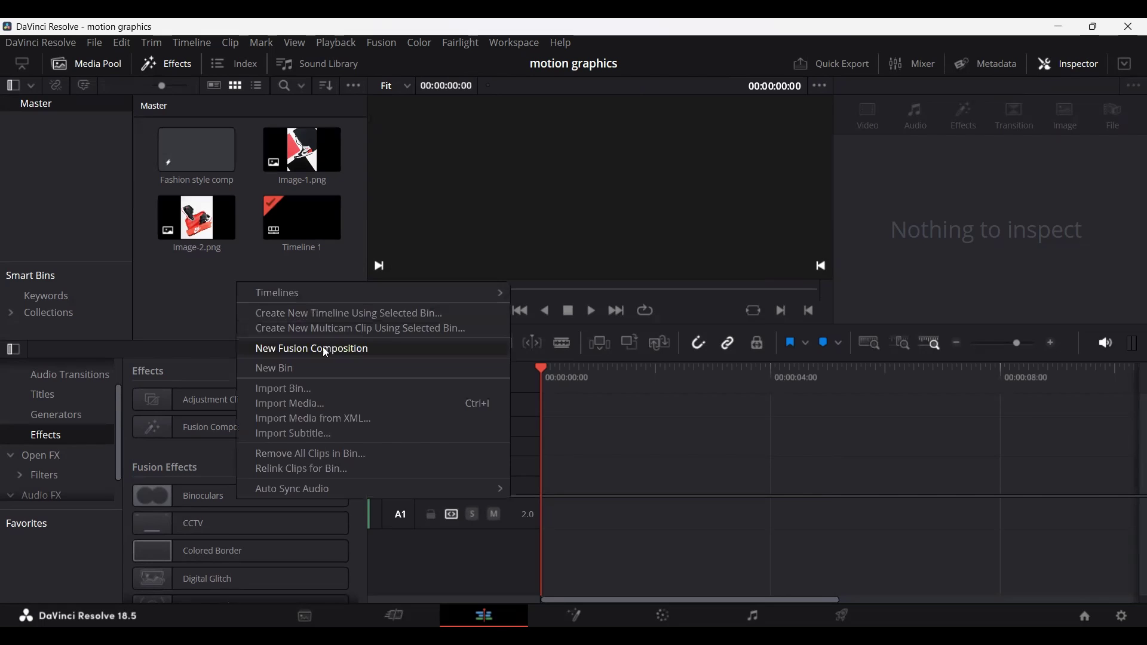
click(317, 348)
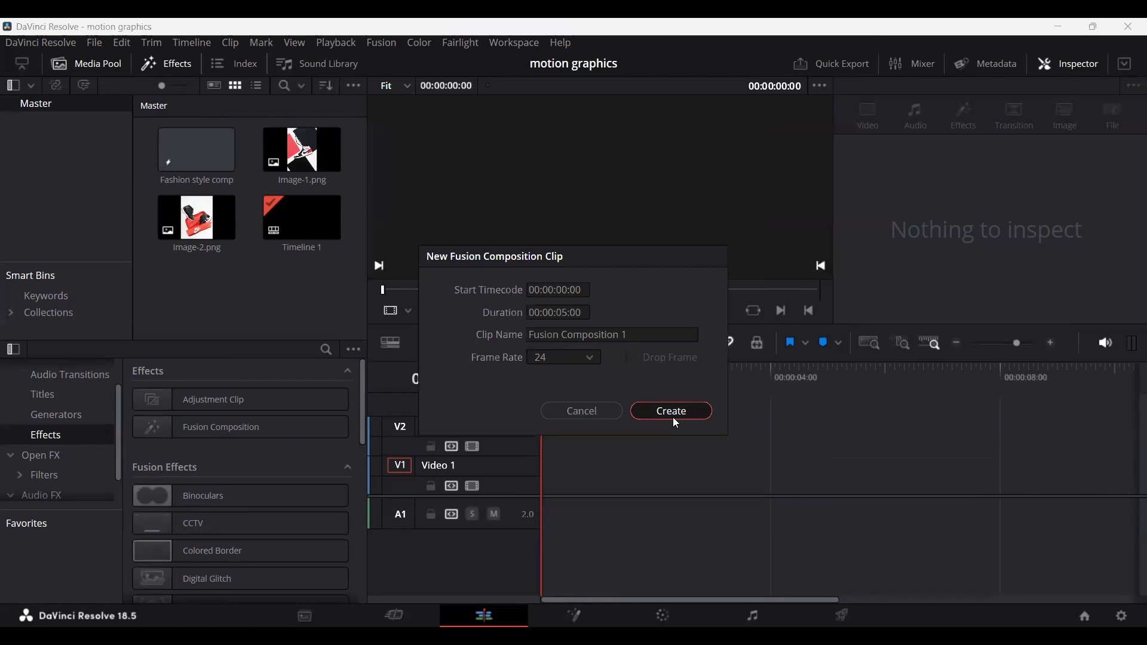
click(673, 412)
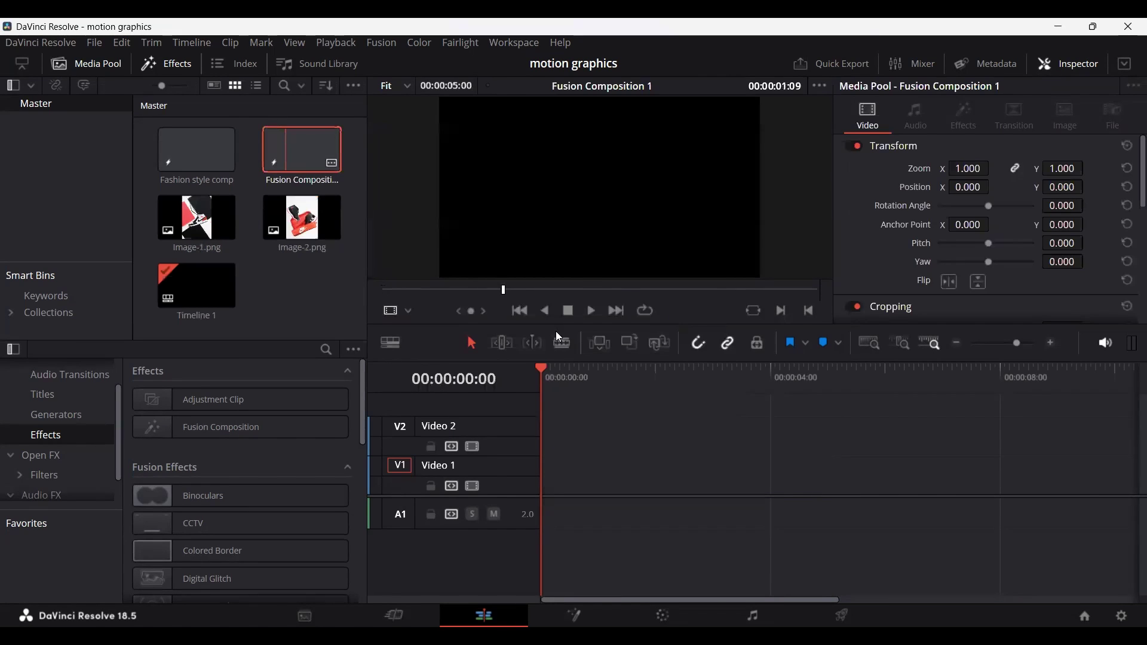
key(shift+5)
Step: Move MediaOut1 farther right in the node graph and feed a new Background node into it
drag(388, 507, 714, 508)
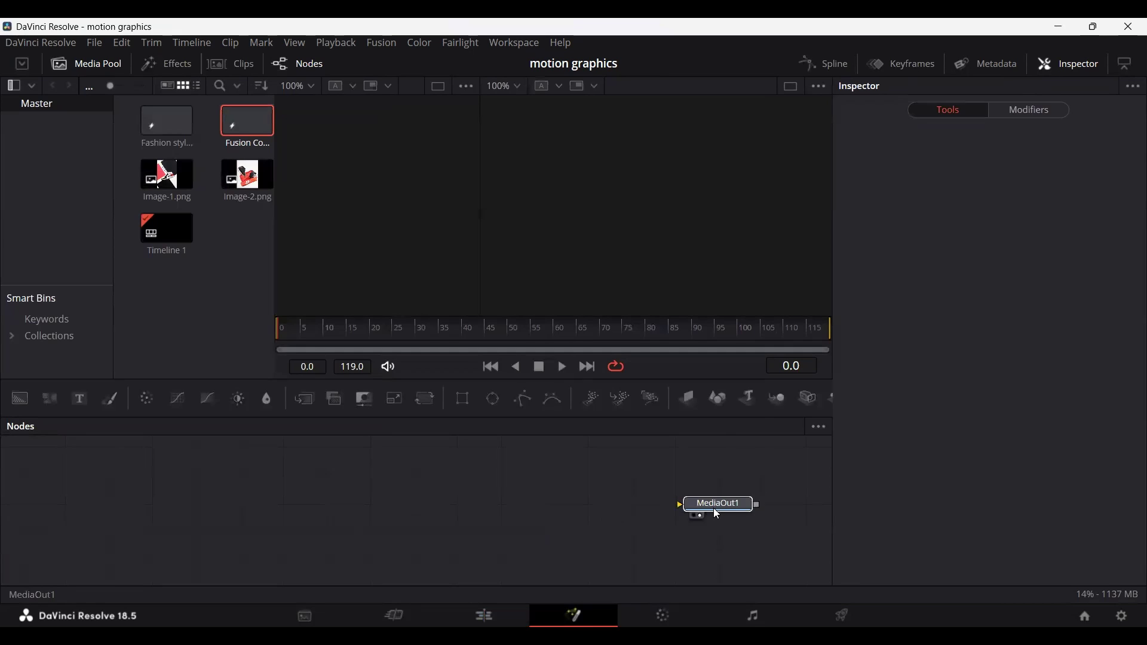
drag(24, 404, 717, 515)
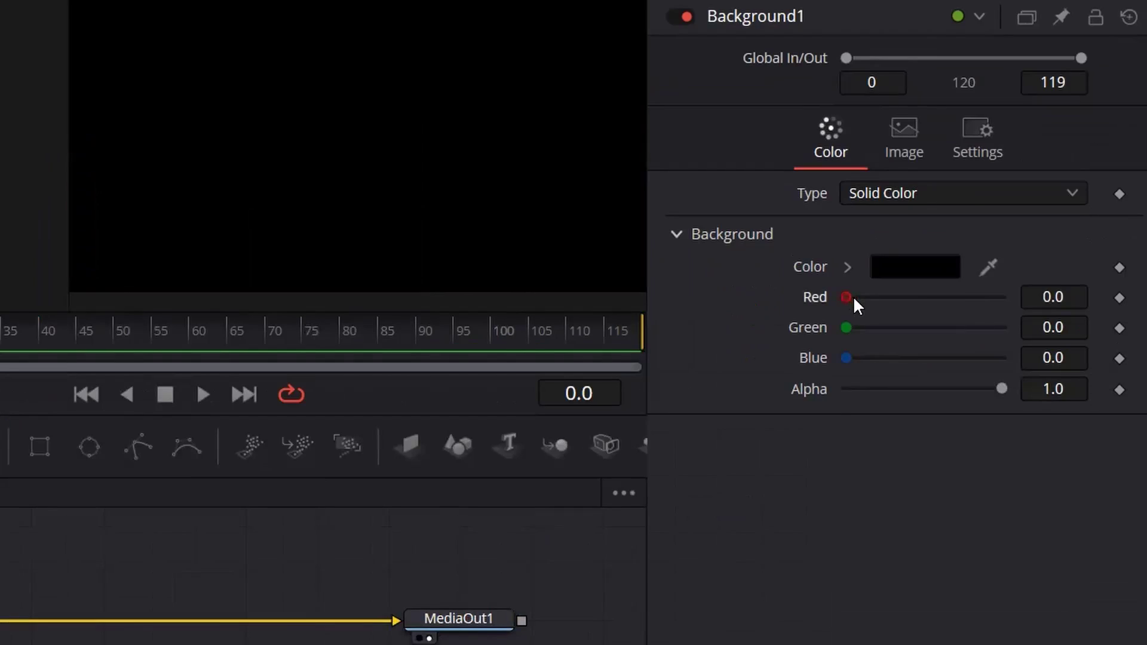
Step: Colour the Background1 node pinkish red with Red at 1.0 and Blue at 0.3
drag(958, 308, 1075, 308)
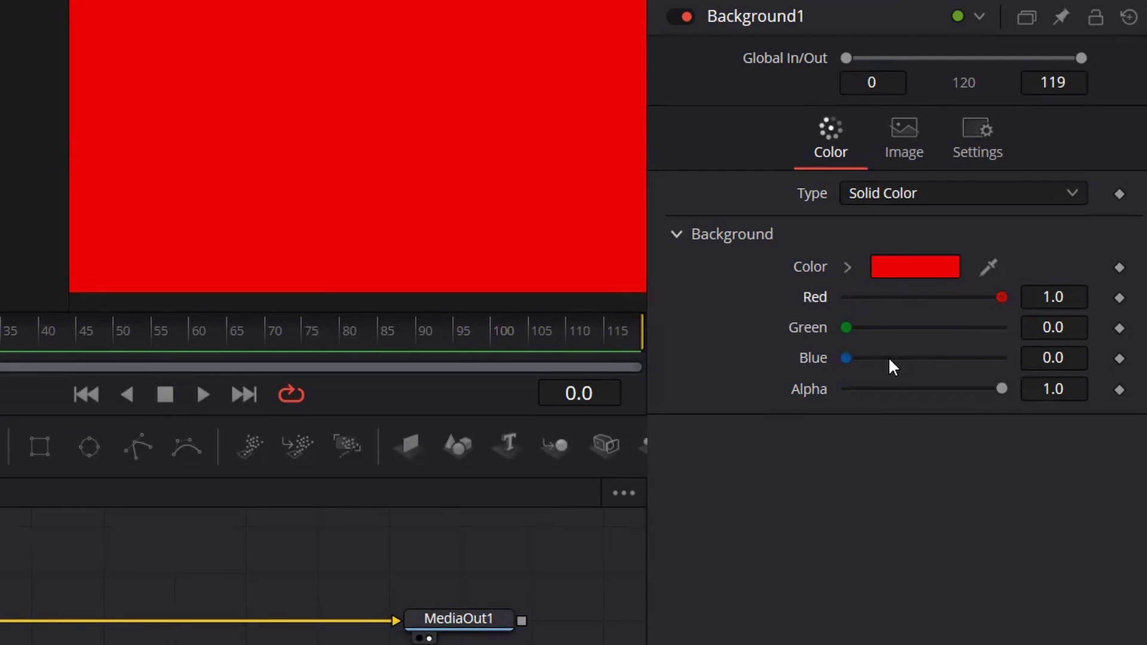
click(1073, 353)
key(BackSpace)
text(3)
key(Tab)
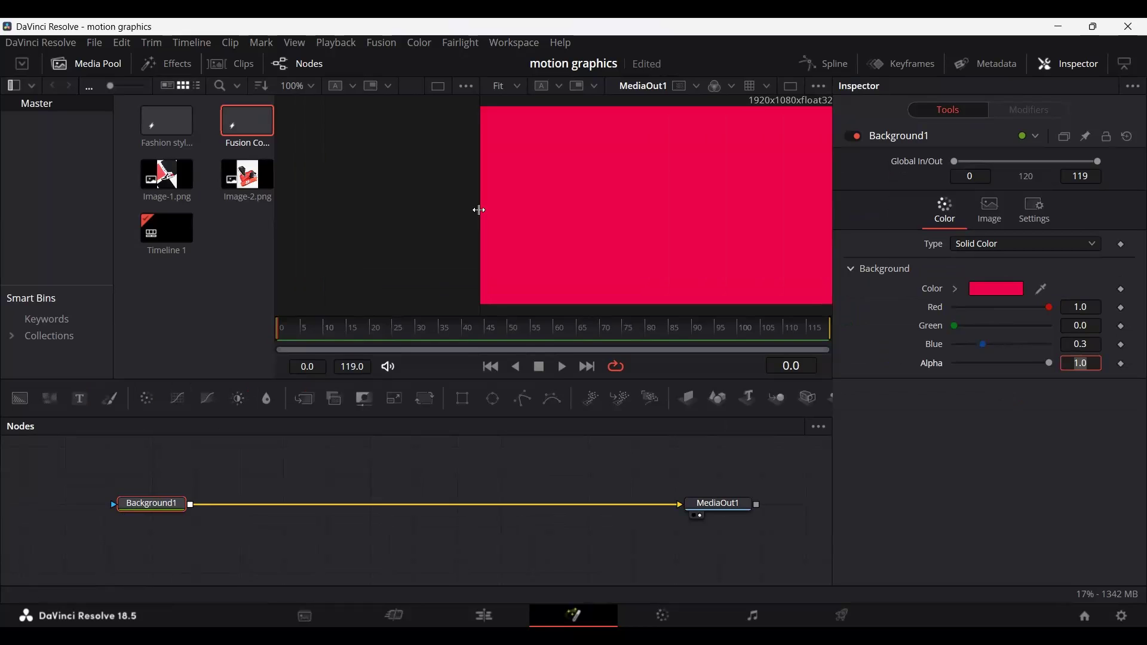
Step: Enlarge the output viewer slightly and move the Background1 and MediaOut1 nodes lower in the node graph
mouse_move(479, 210)
mouse_down()
mouse_move(450, 209)
mouse_move(468, 209)
mouse_up()
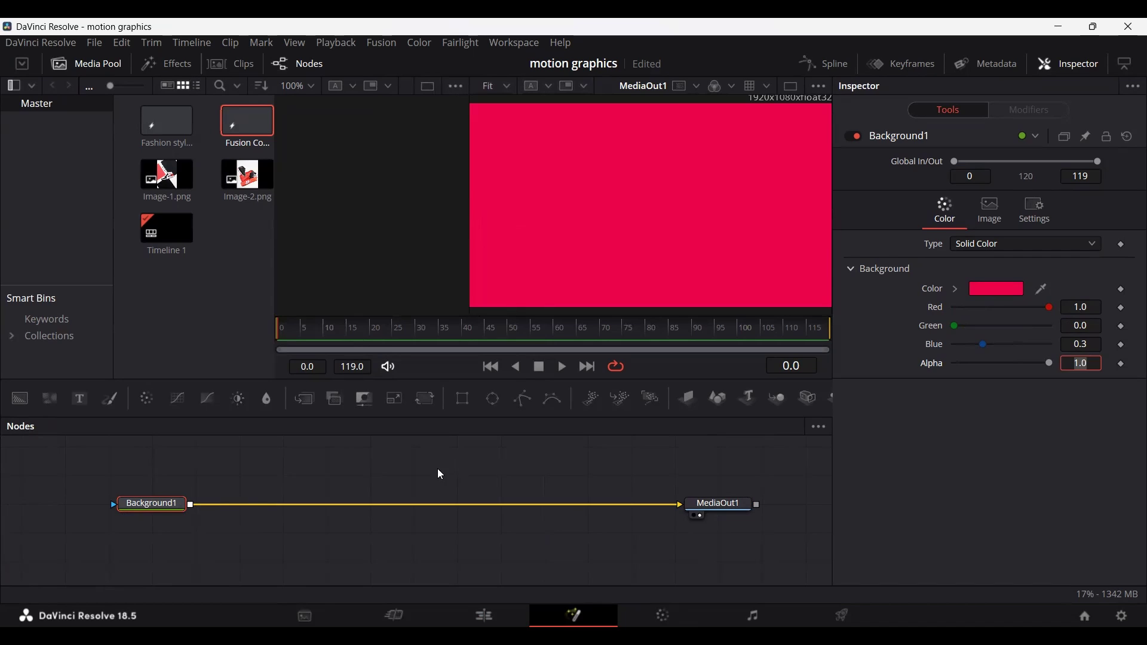
drag(160, 539, 822, 460)
drag(719, 504, 719, 534)
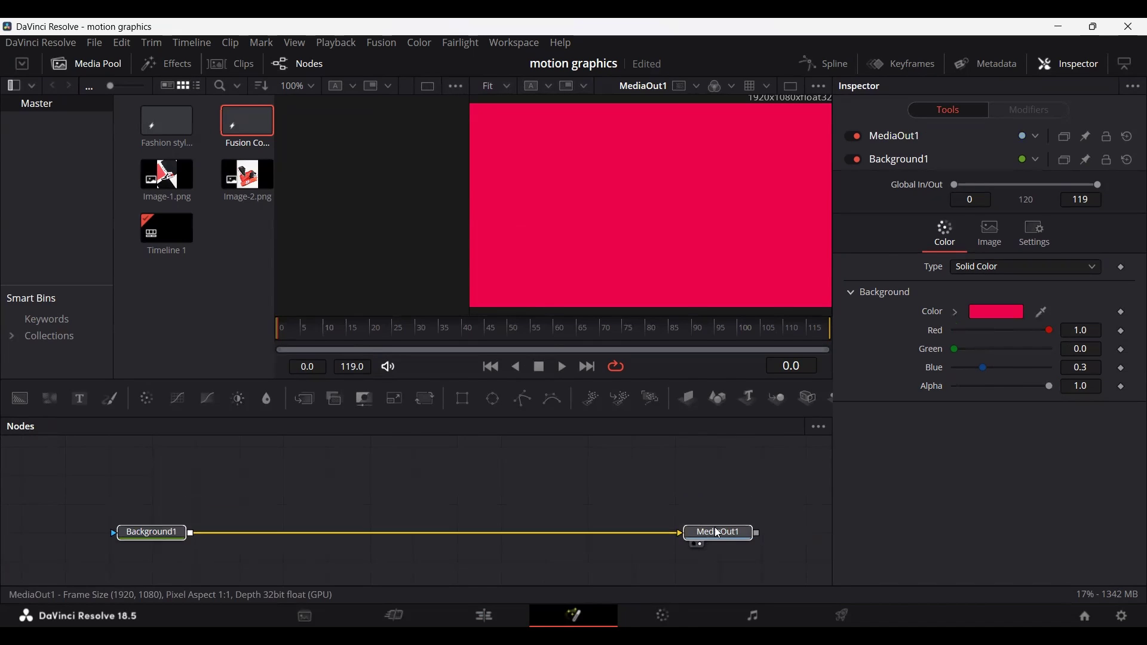
click(116, 444)
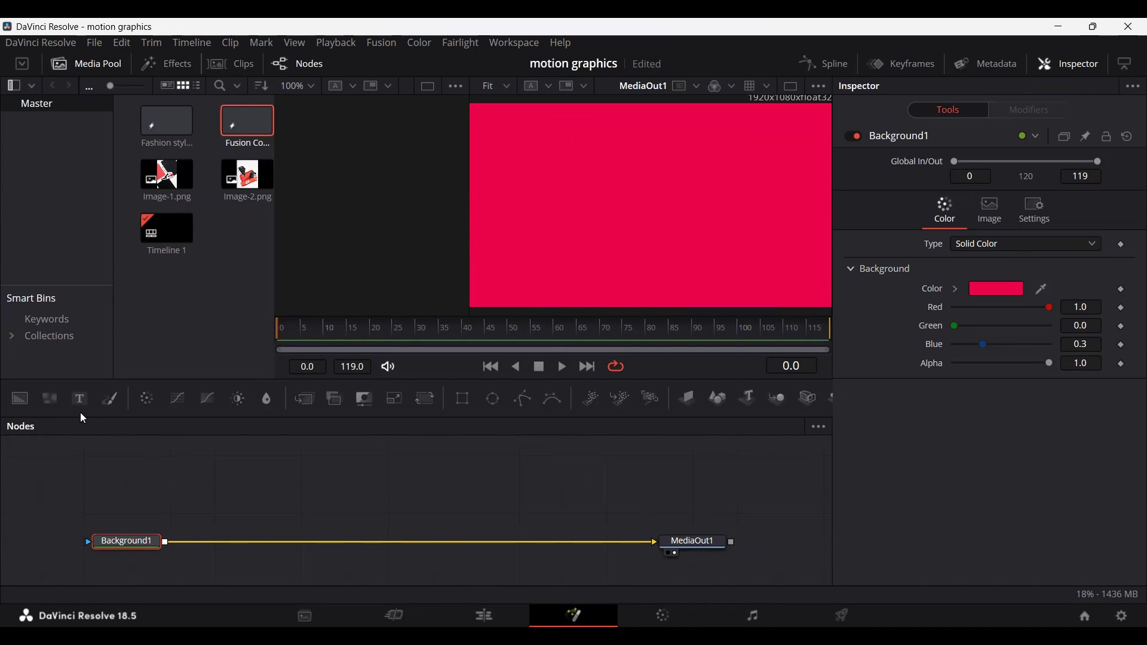
Step: Merge a new Text node over Background1 and enter the text STYLE
drag(79, 402, 169, 544)
click(229, 482)
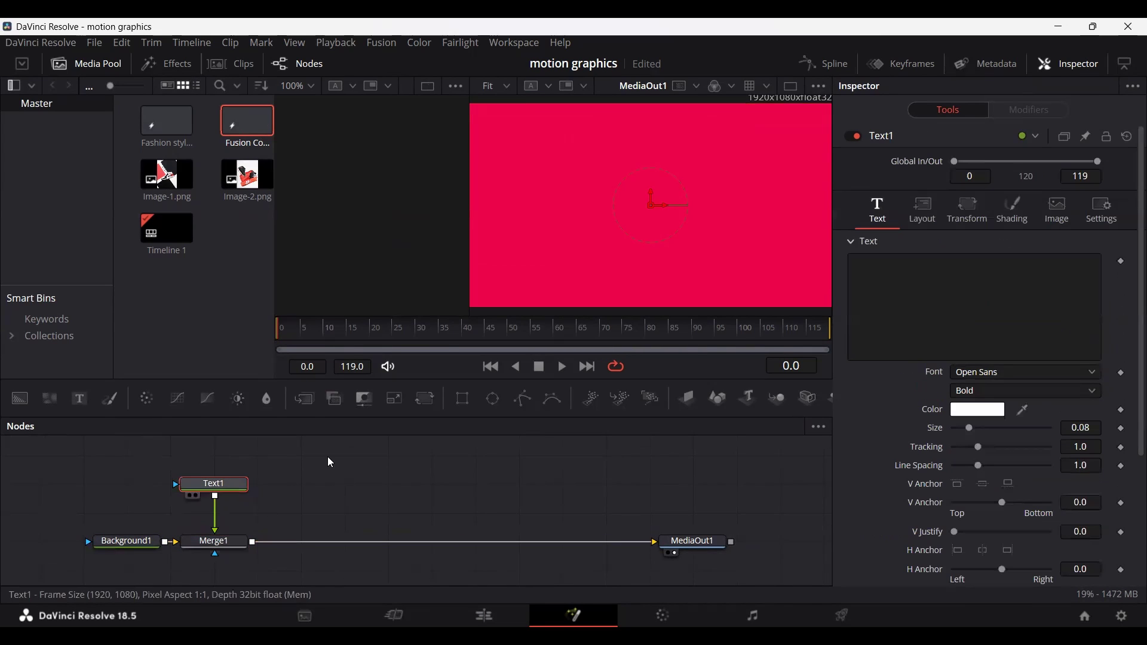
click(857, 313)
text(STYLE)
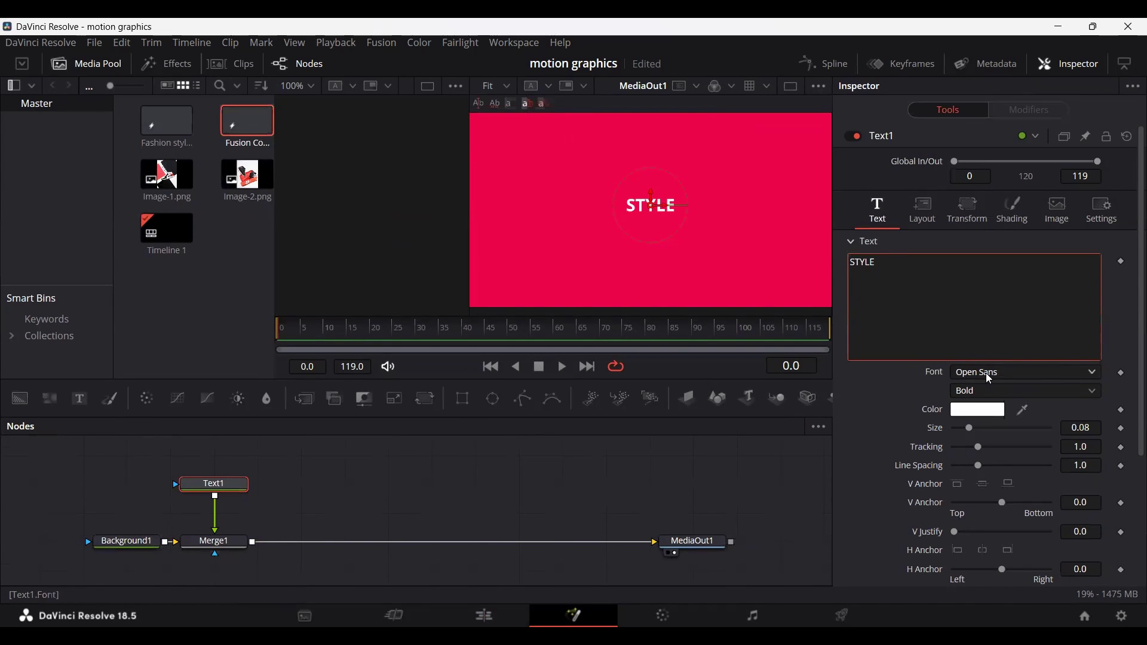
Step: Change the font of the STYLE text to Nimbus Sans Becker PBla
click(990, 378)
key(Up)
key(Up)
key(Up)
key(Up)
key(Up)
key(Up)
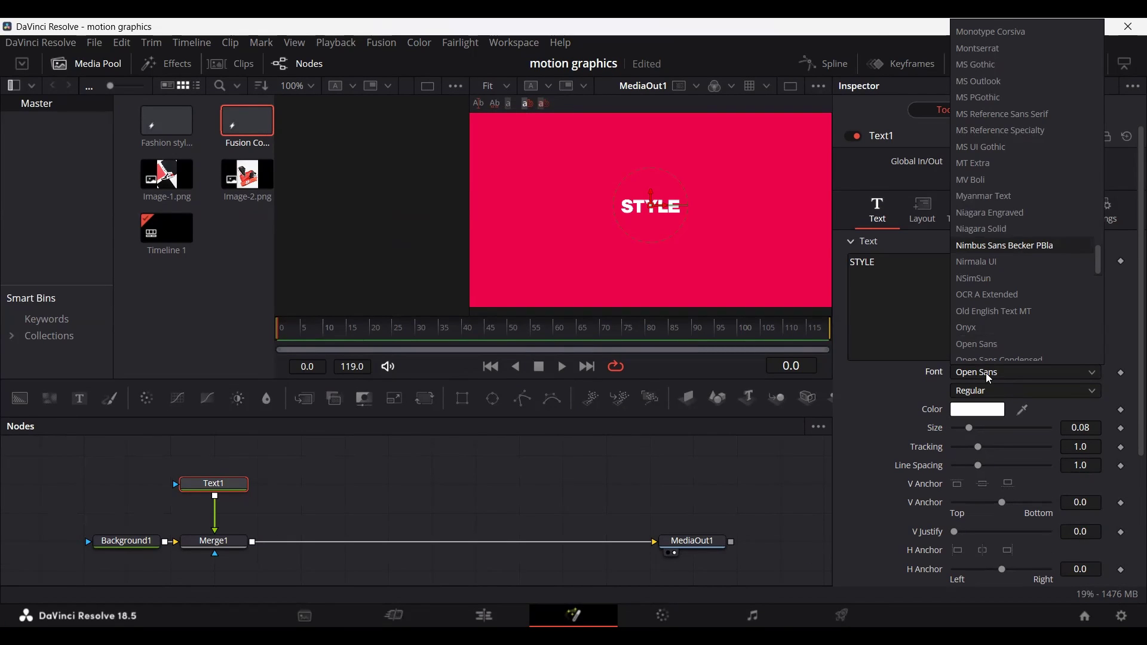
key(Return)
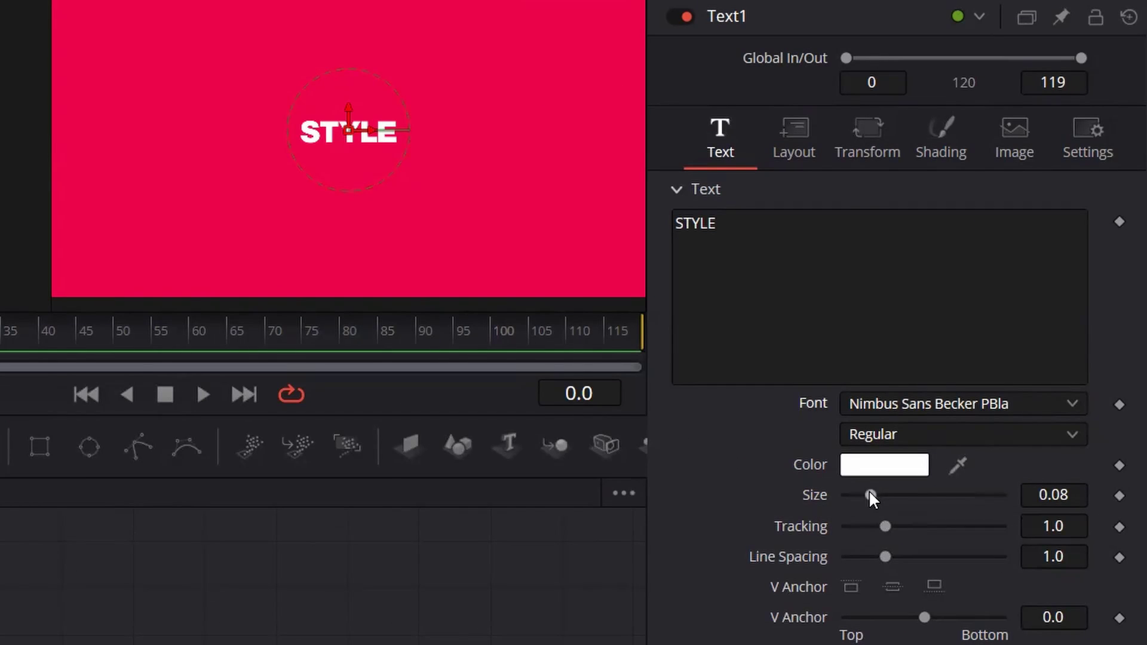
Step: Set the size of the STYLE text to 0.3 and its tracking to 1.2
drag(870, 494, 950, 481)
click(1080, 491)
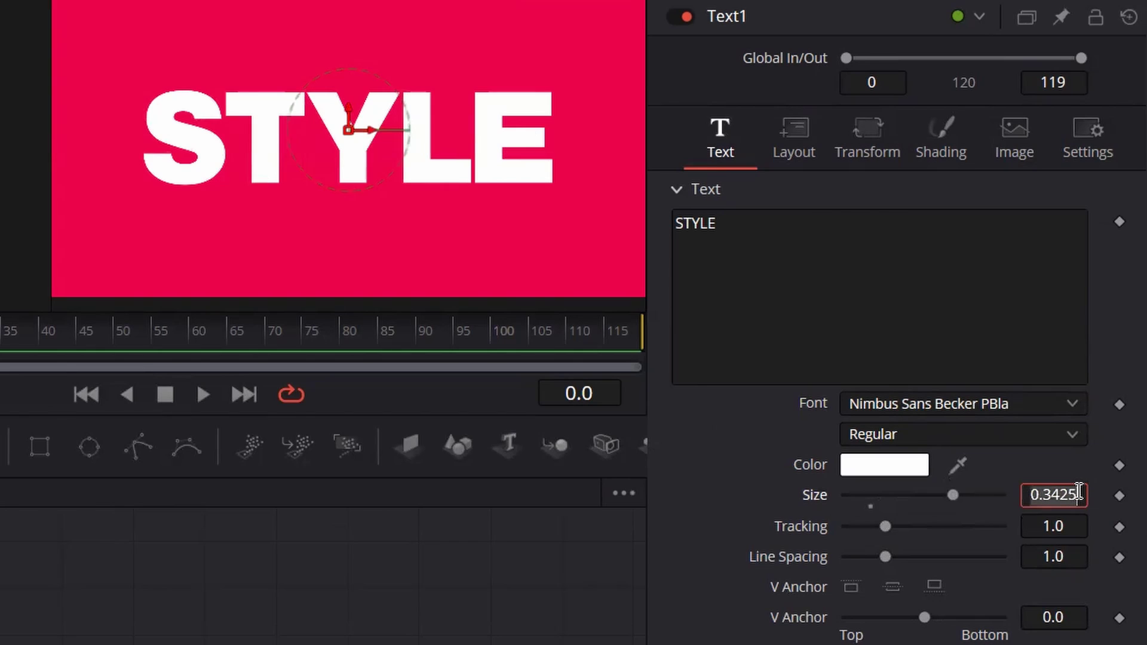
text(0.3)
key(Tab)
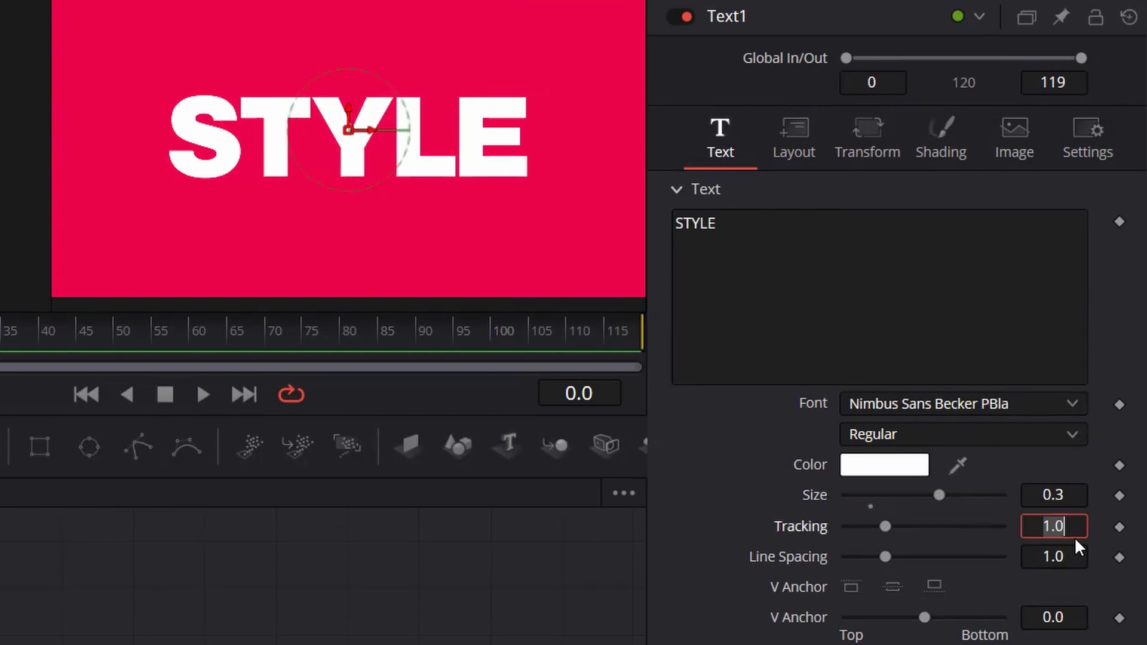
text(1.1)
key(Tab)
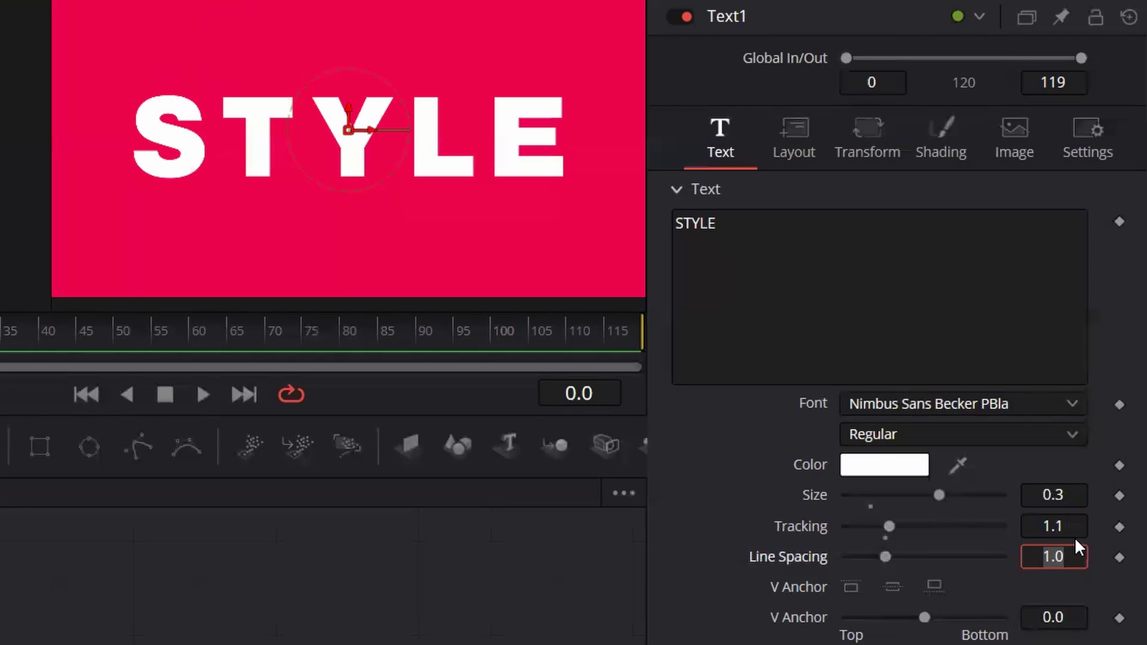
click(1073, 525)
key(BackSpace)
text(2)
key(Tab)
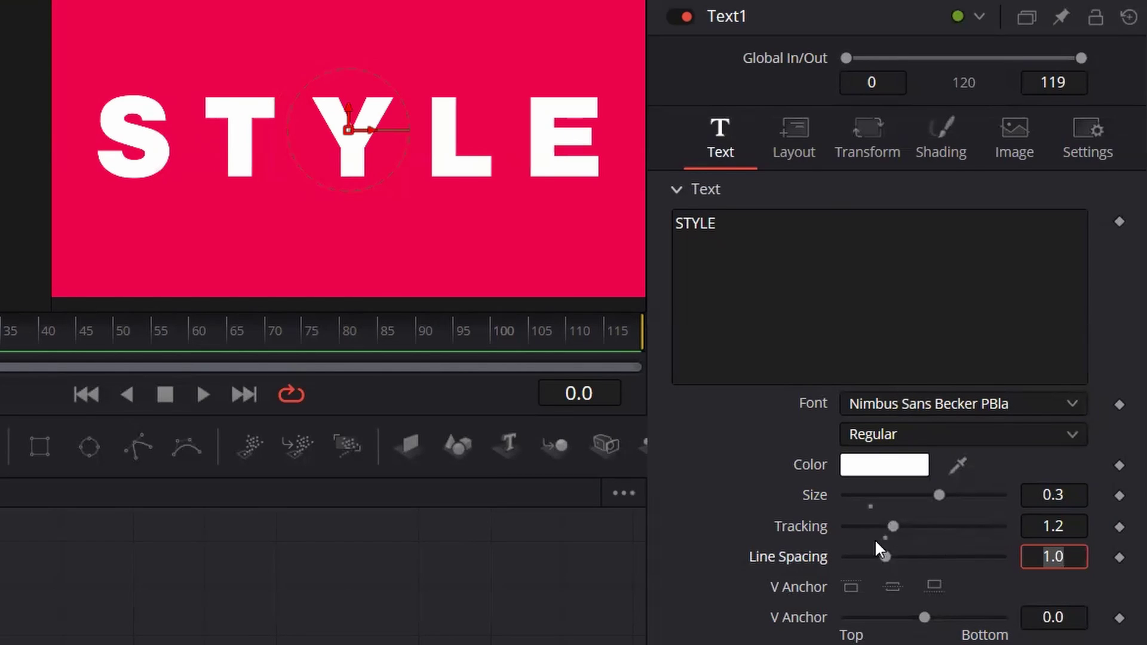
click(746, 448)
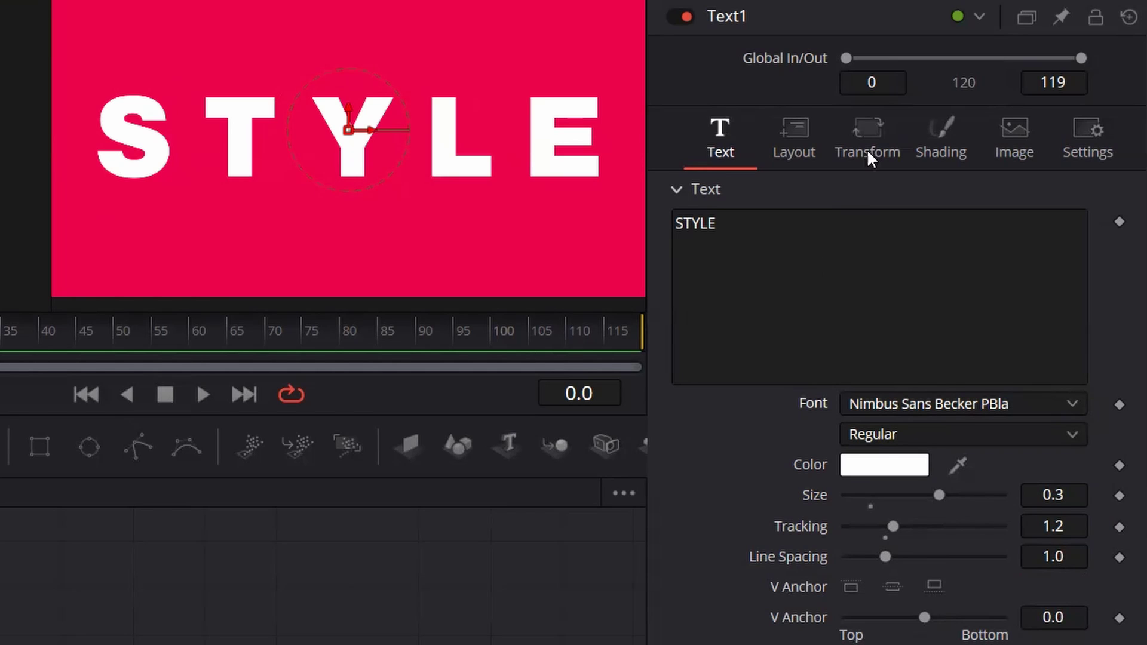
Step: Shade the STYLE text as an outline with a thickness of 0.01 and move it lower in the frame
click(936, 144)
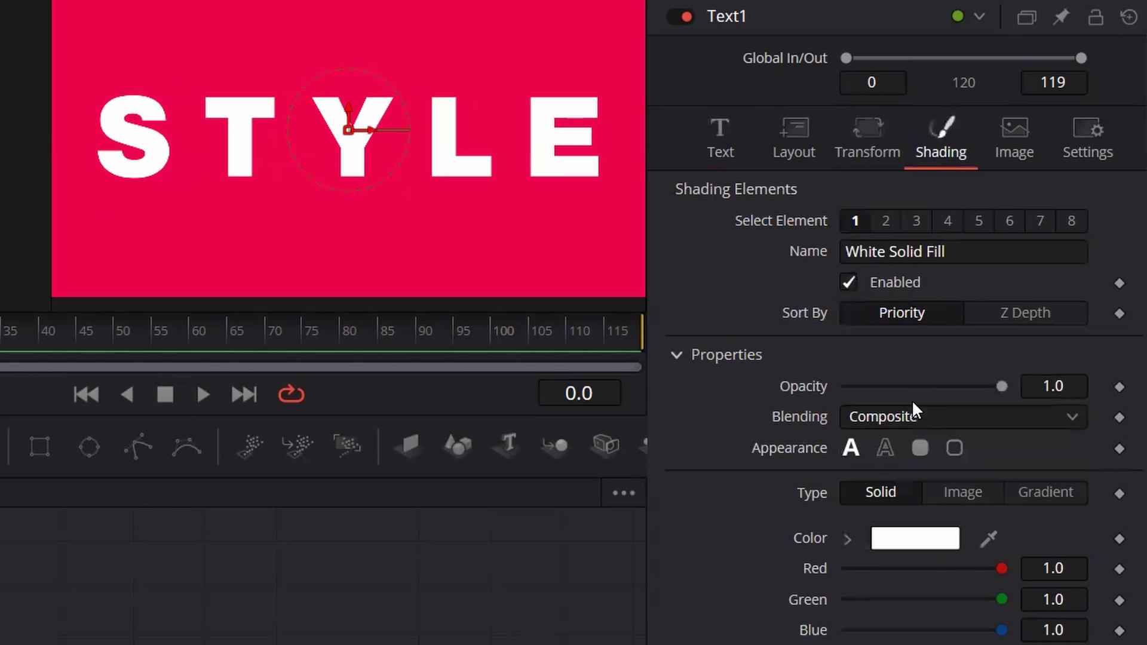
click(884, 445)
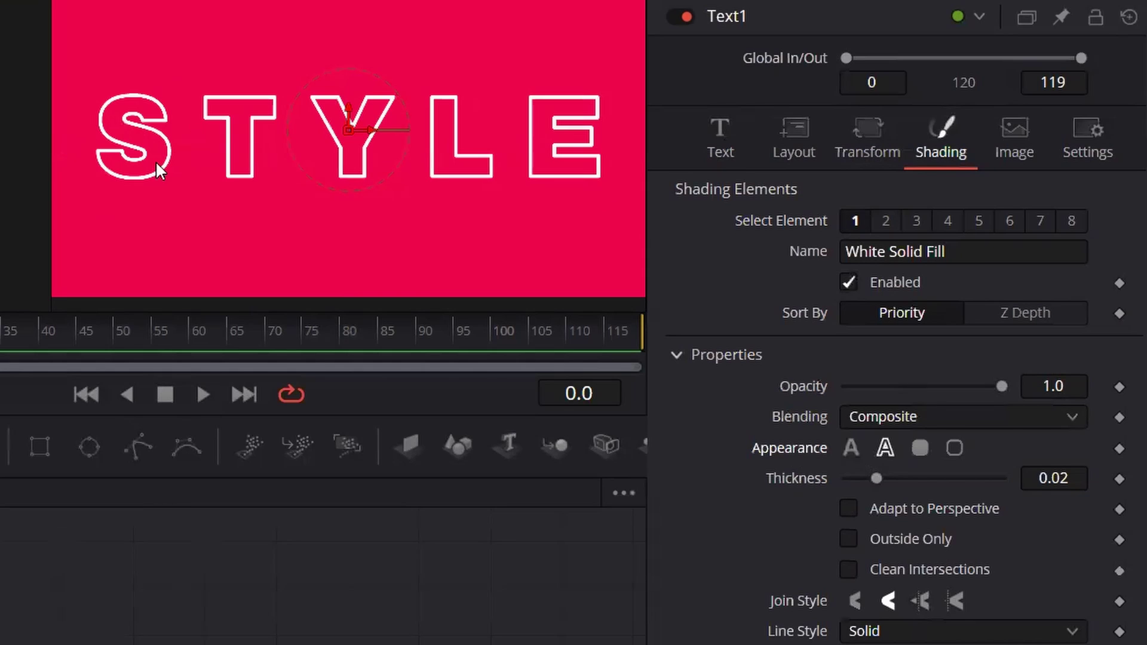
click(1087, 482)
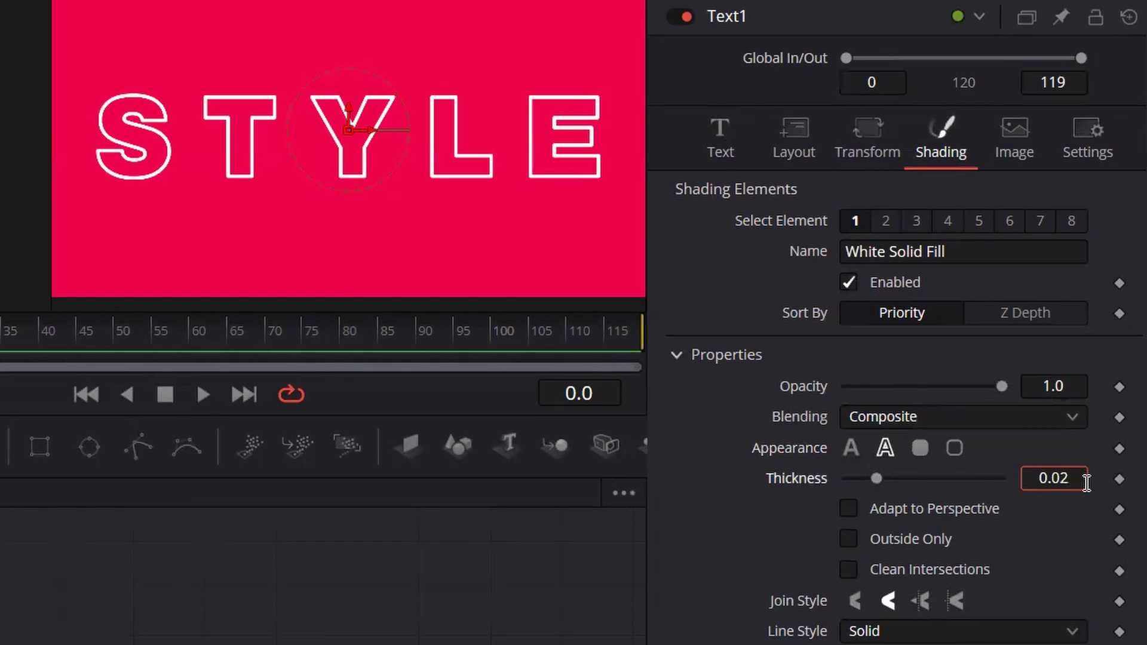
key(BackSpace)
text(1)
key(Tab)
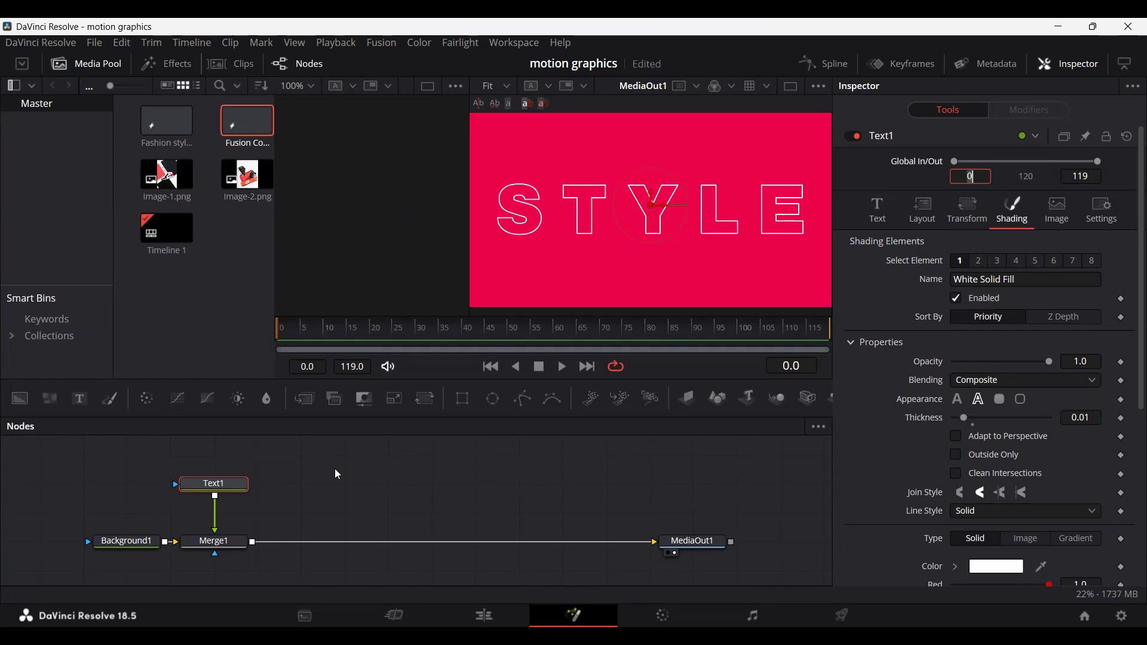
drag(653, 197, 652, 242)
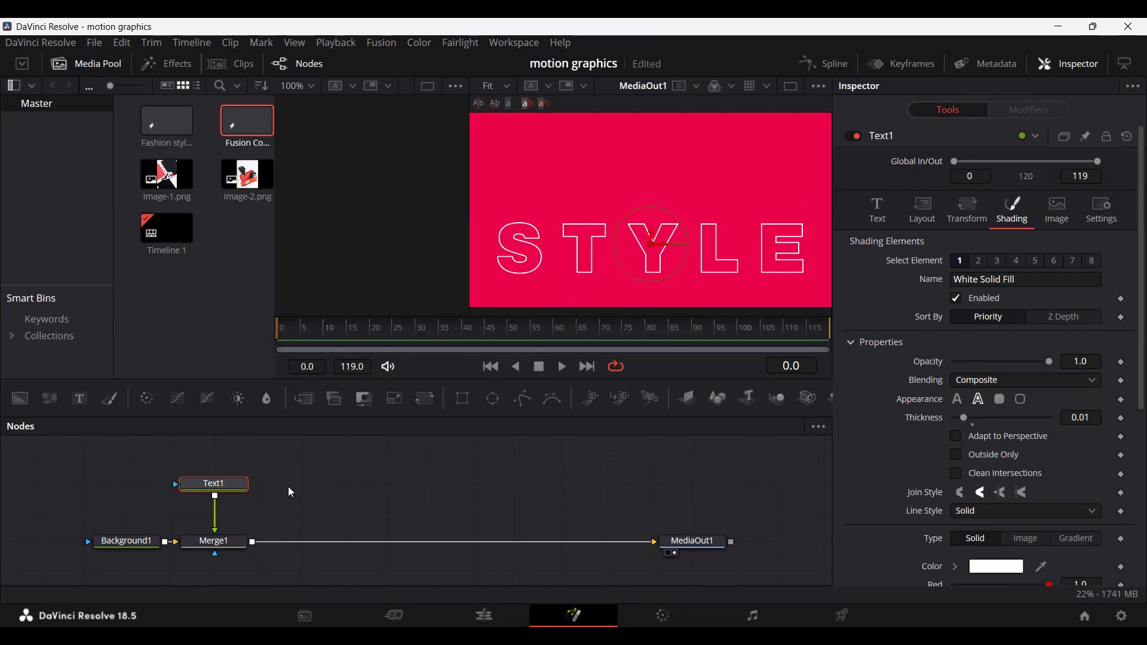
Step: Insert a Duplicate node between Text1 and Merge1
key(shift+space)
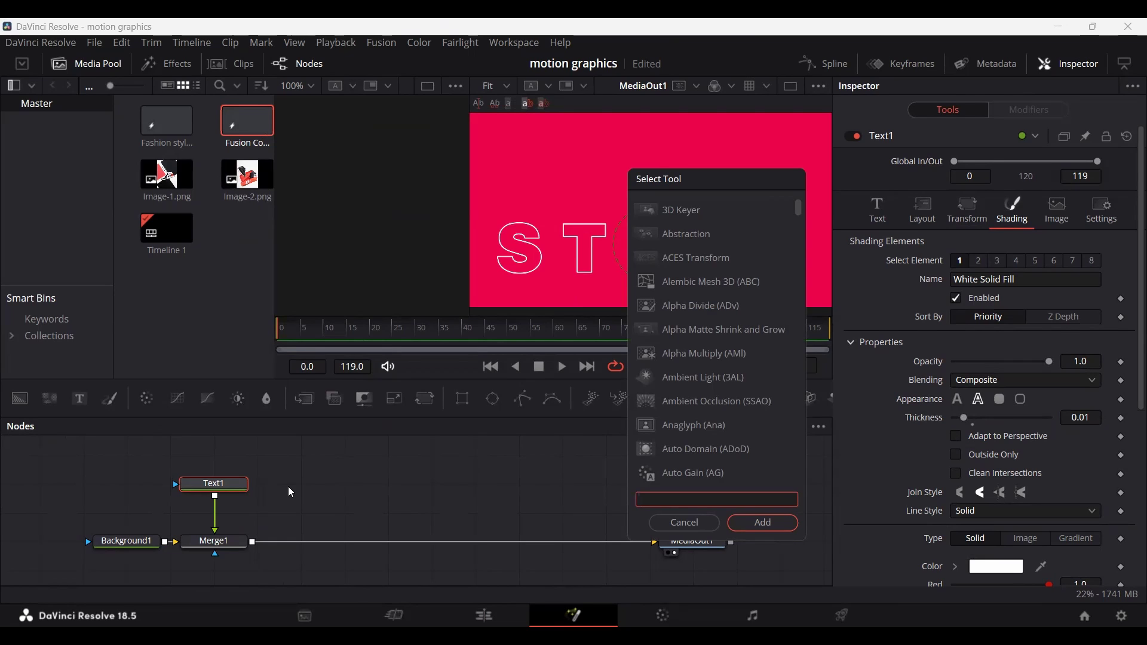
text(du)
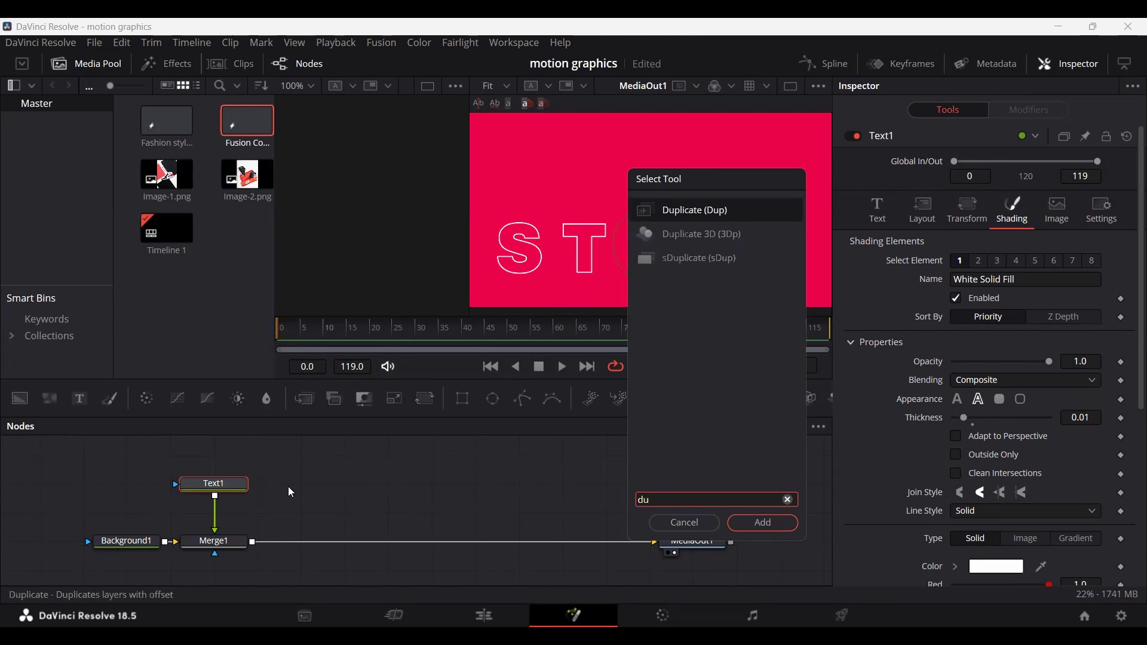
key(Return)
mouse_move(203, 520)
mouse_down()
mouse_move(290, 519)
mouse_move(222, 520)
mouse_up()
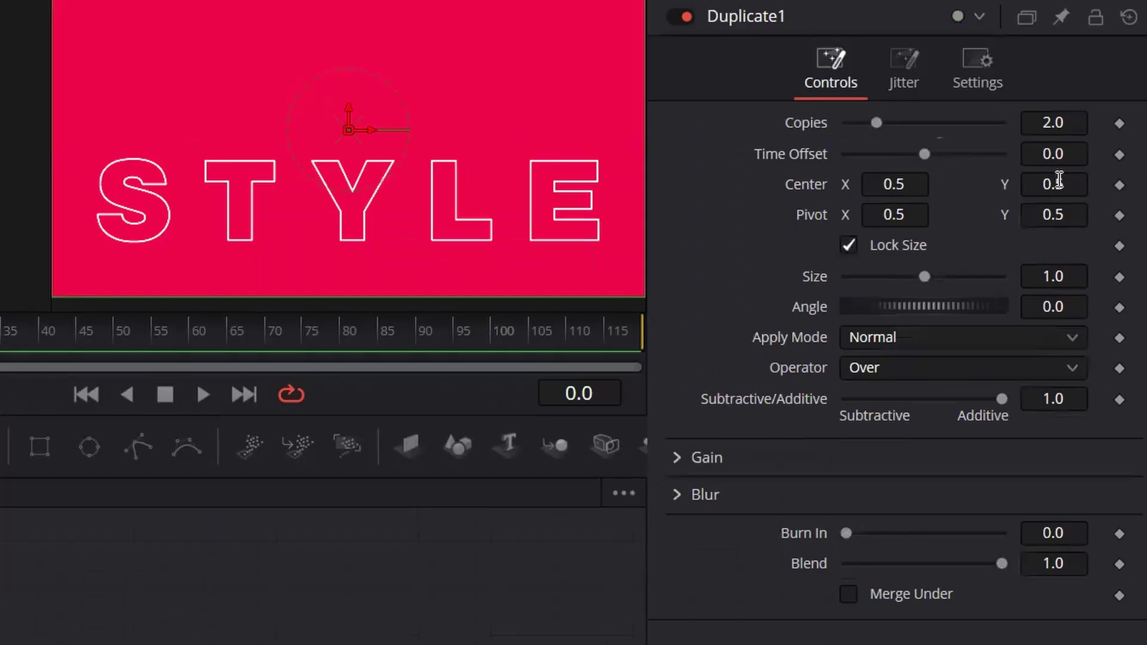
Step: Set Duplicate1 to 3 copies and stack them vertically with Center Y at 0.804
drag(1058, 179, 1111, 179)
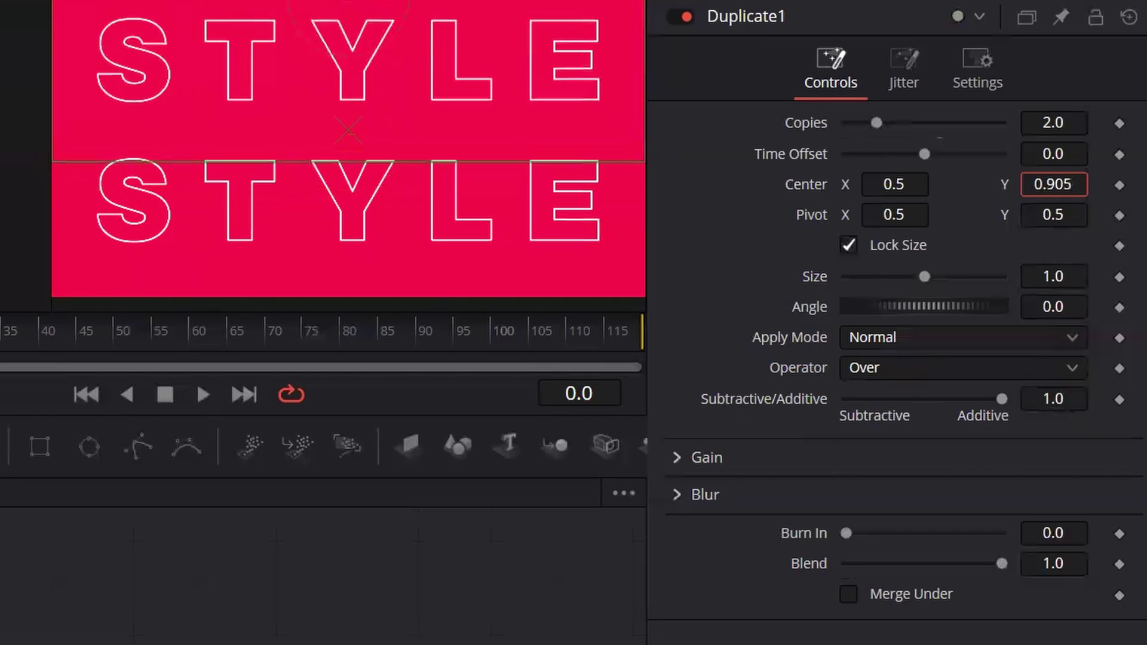
key(ctrl+z)
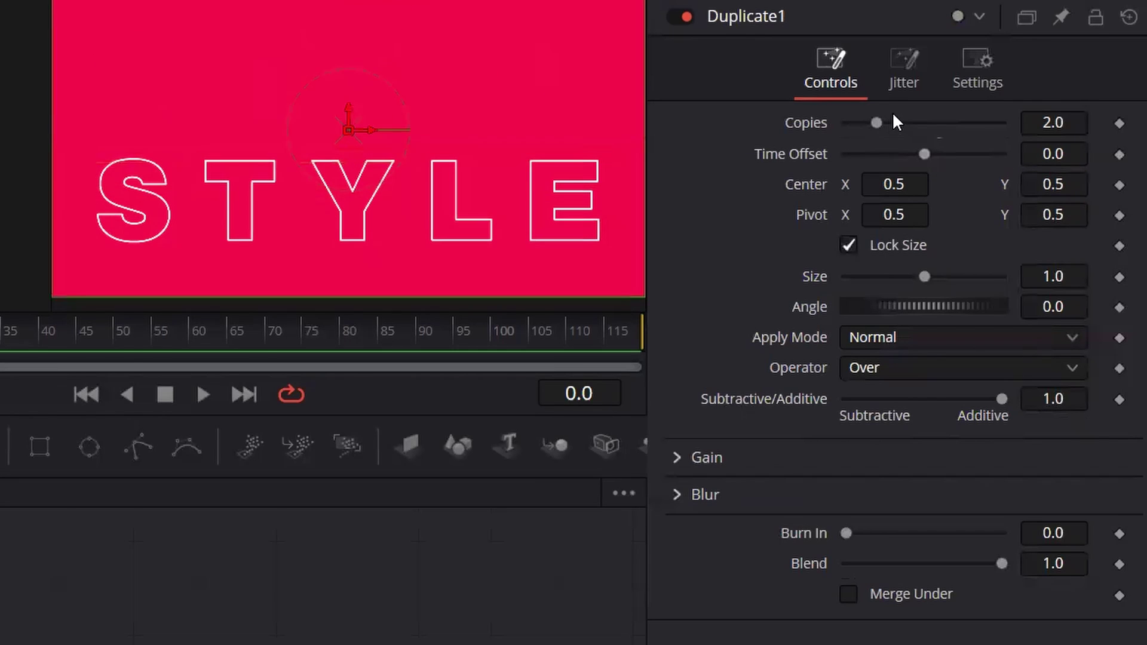
click(1069, 122)
text(3)
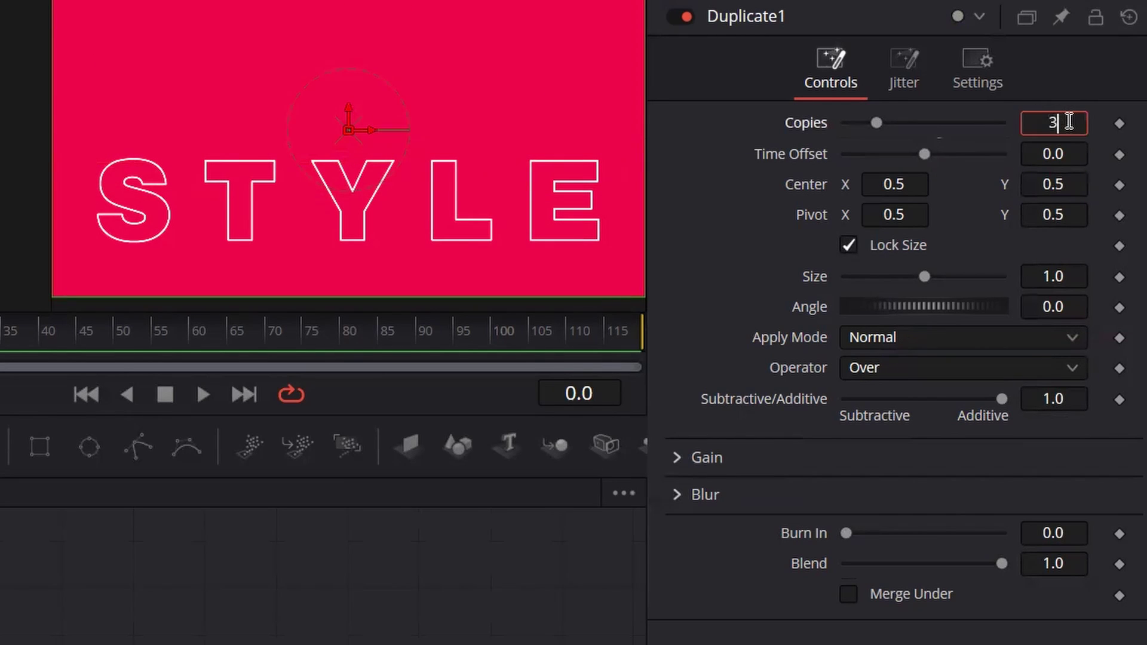
key(Tab)
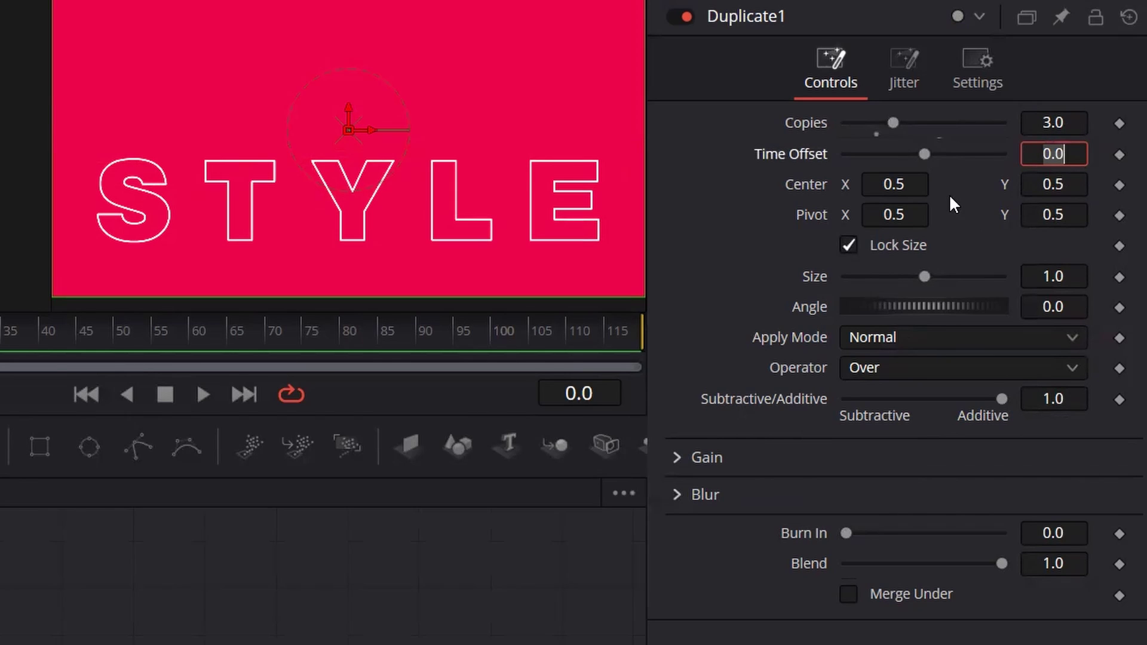
drag(1055, 184, 1140, 184)
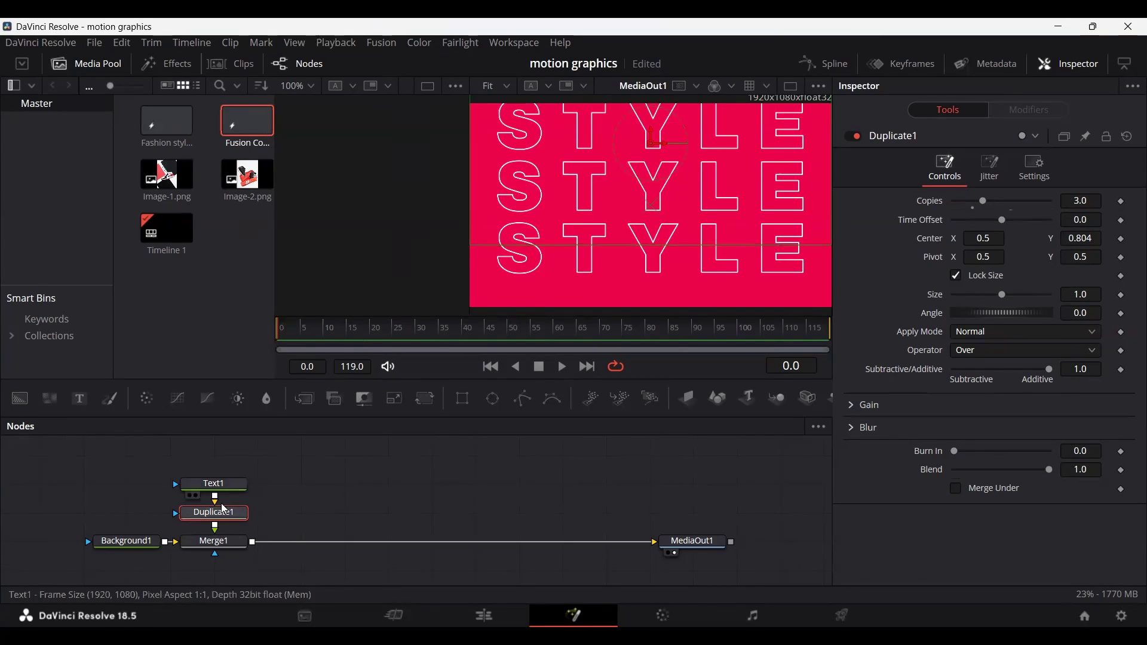
Step: Shift the stacked text down in the frame through Merge1, to a Center Y of about 0.434
click(214, 542)
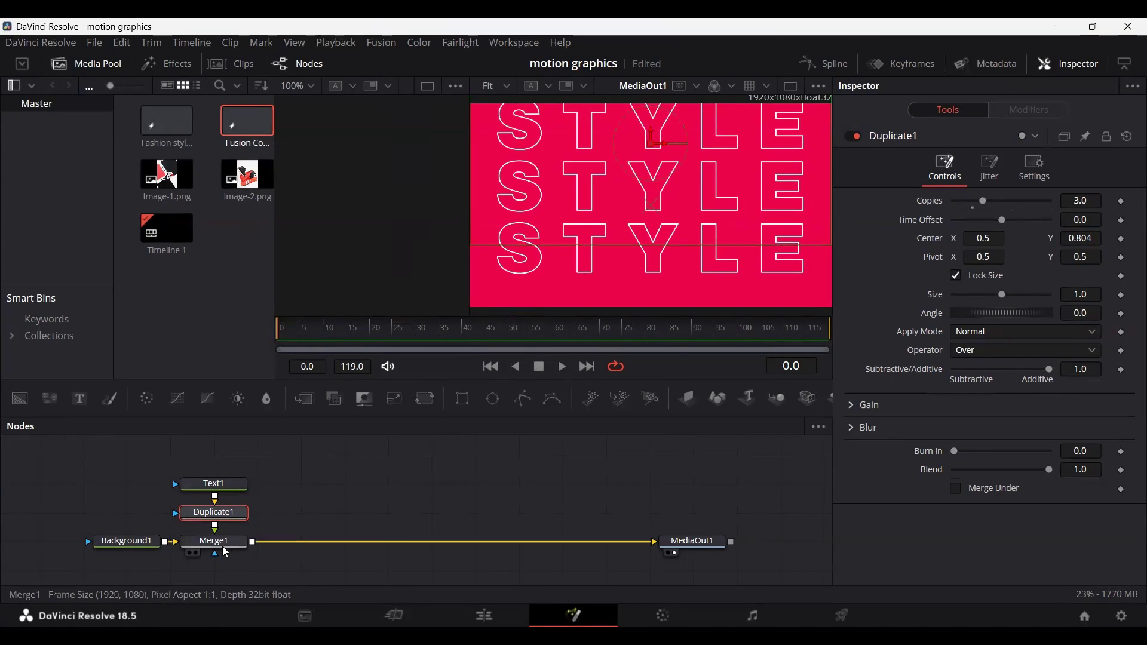
drag(654, 202, 650, 222)
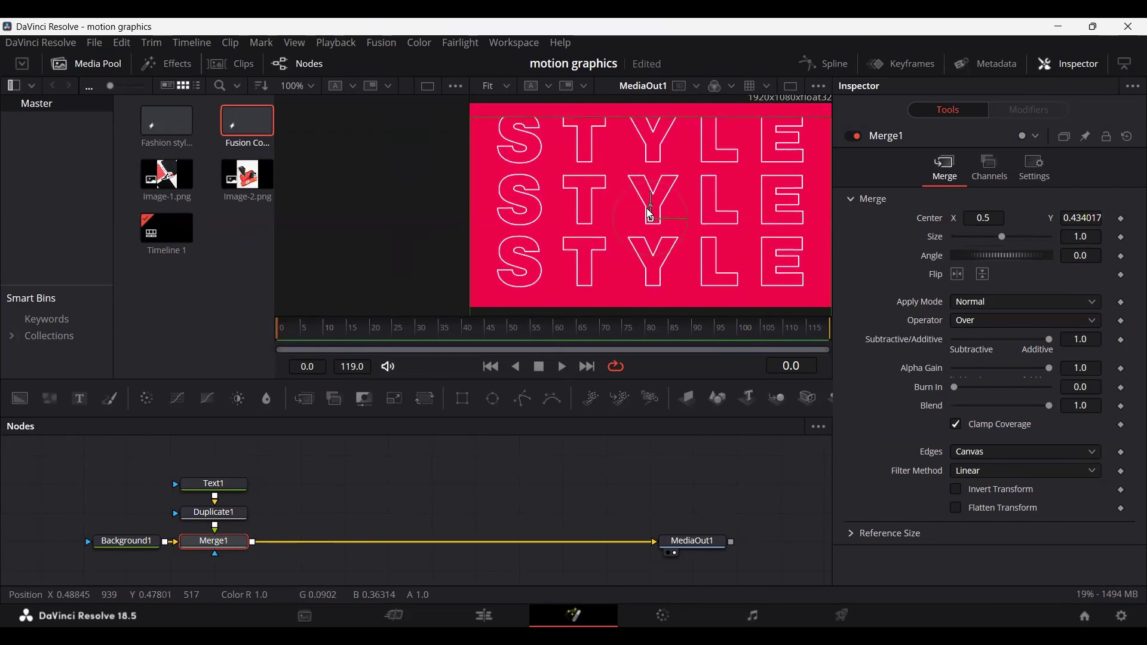
Step: Nudge the stacked STYLE text slightly lower in the frame through the Text1 node
click(214, 484)
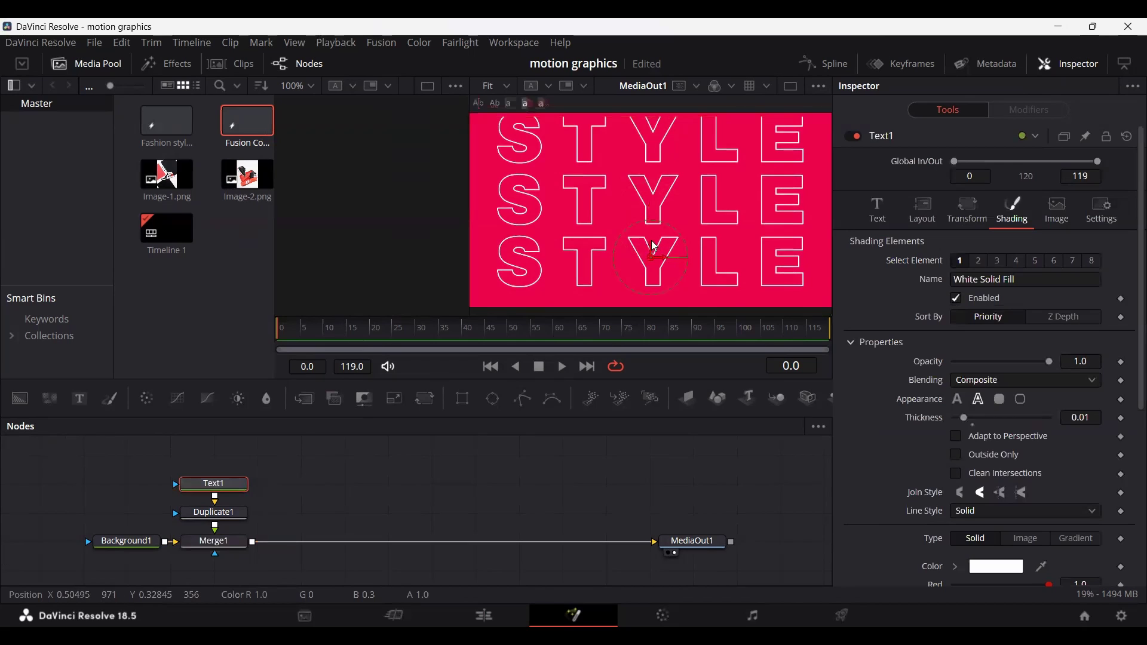
drag(654, 248, 652, 256)
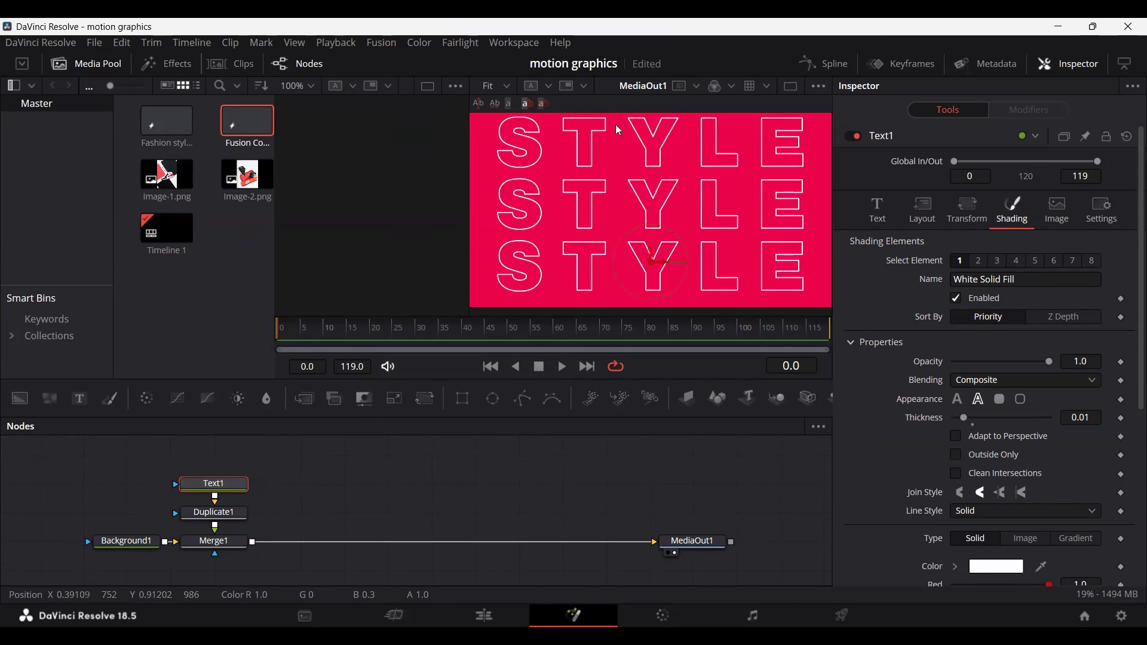
scroll(653, 207, down, 1)
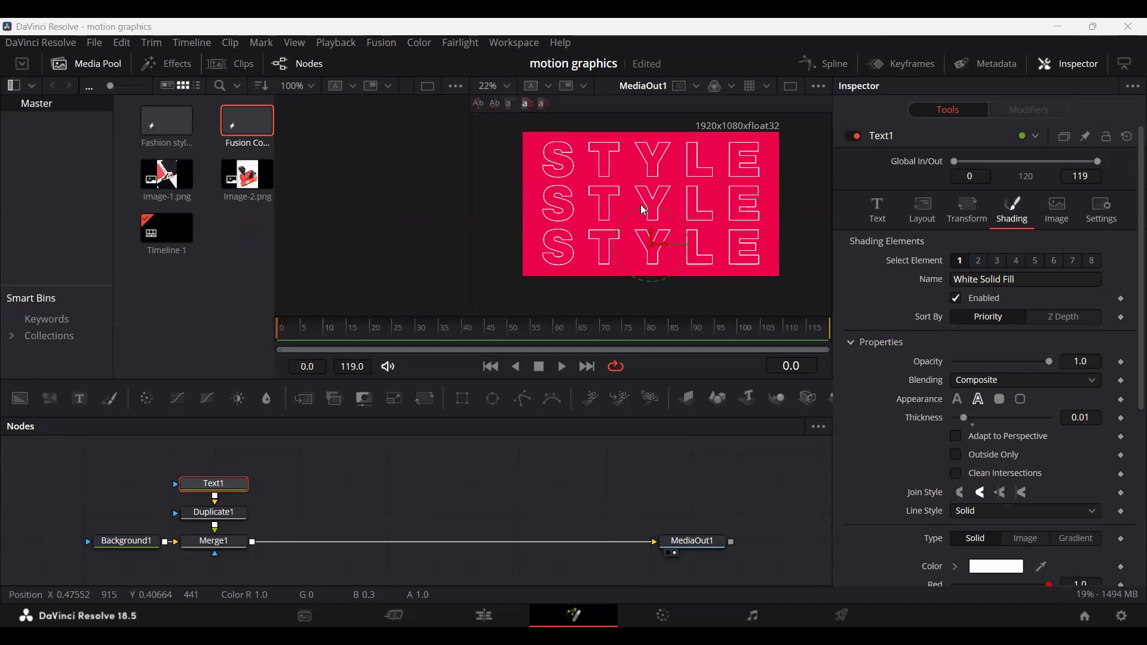
scroll(641, 199, up, 1)
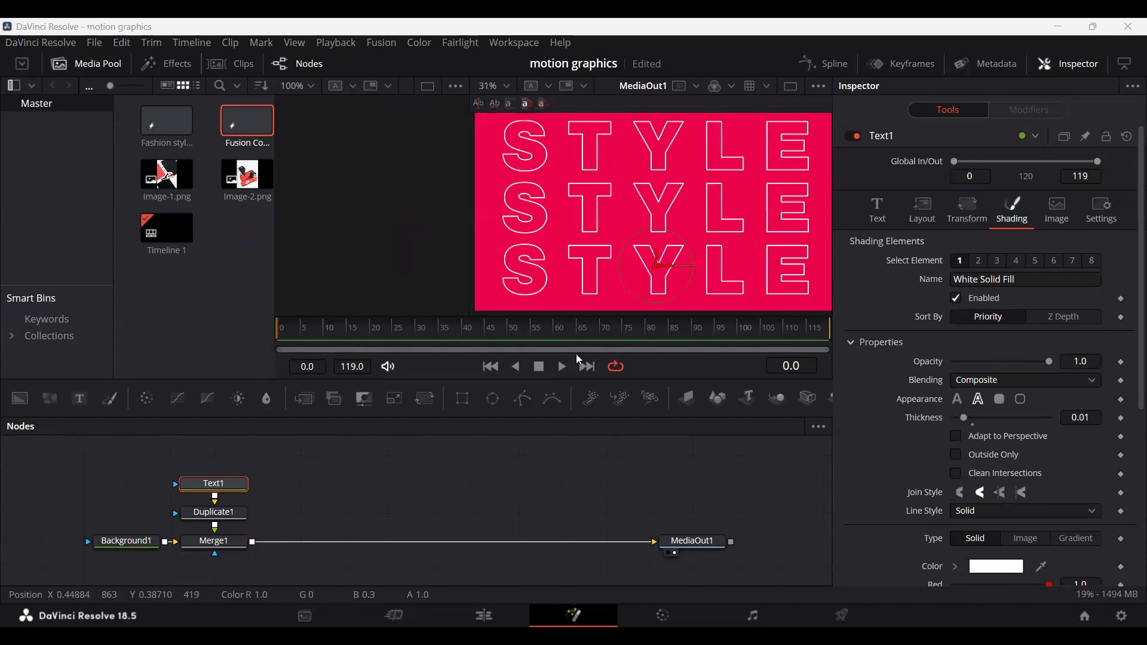
Step: Add a separate Background node beside Duplicate1 and mask it with a Polygon node
click(358, 465)
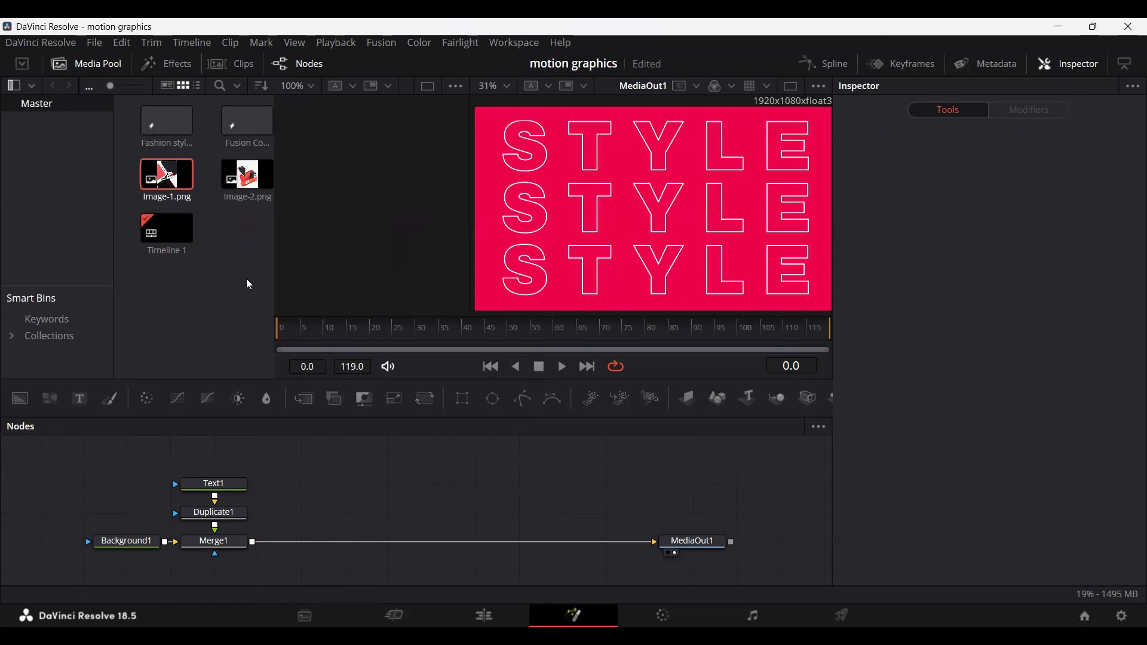
drag(19, 398, 300, 514)
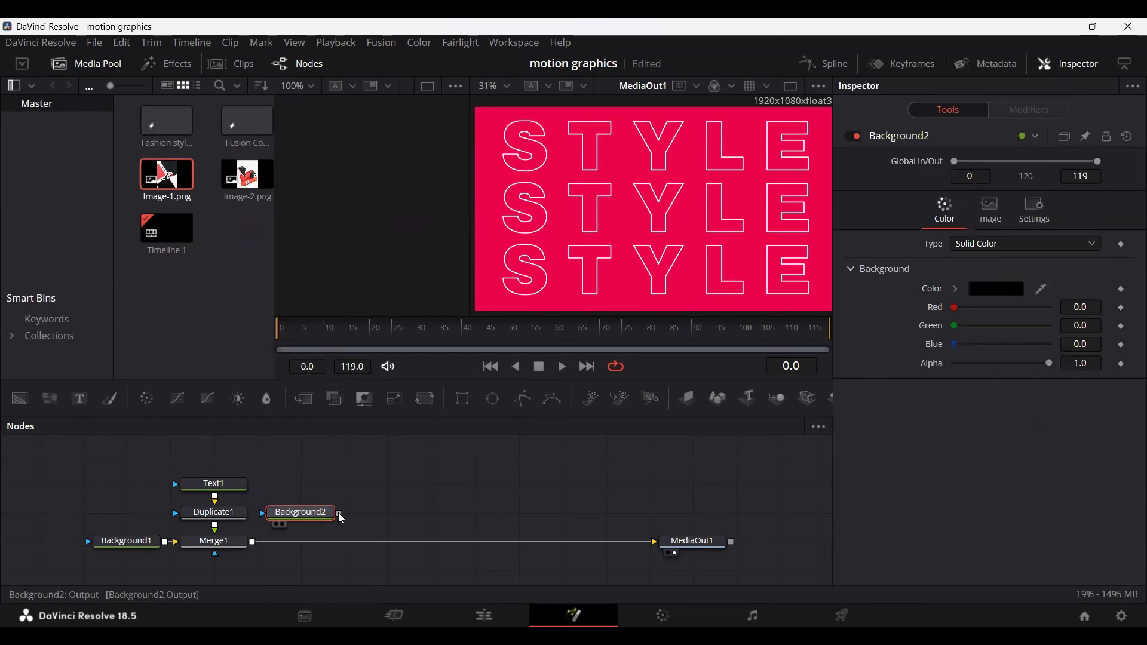
drag(521, 400, 352, 499)
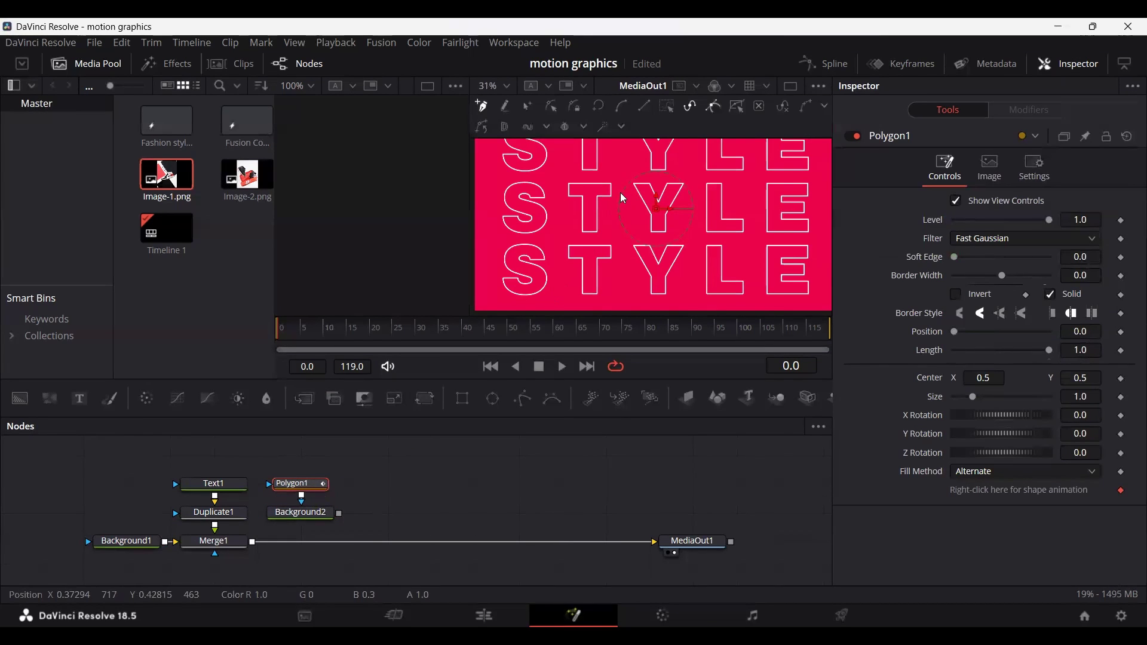
Step: Draw an open, smooth four-point wave path with Polygon1 across the STYLE text, starting and ending outside the frame
scroll(624, 196, down, 1)
scroll(604, 208, up, 1)
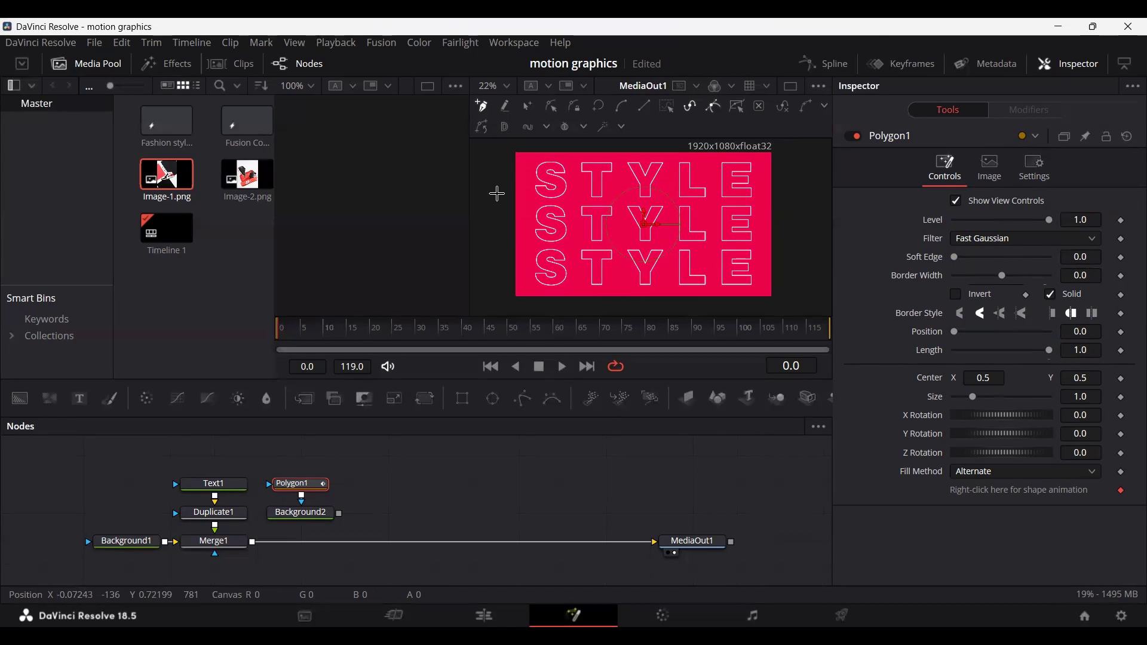
click(500, 169)
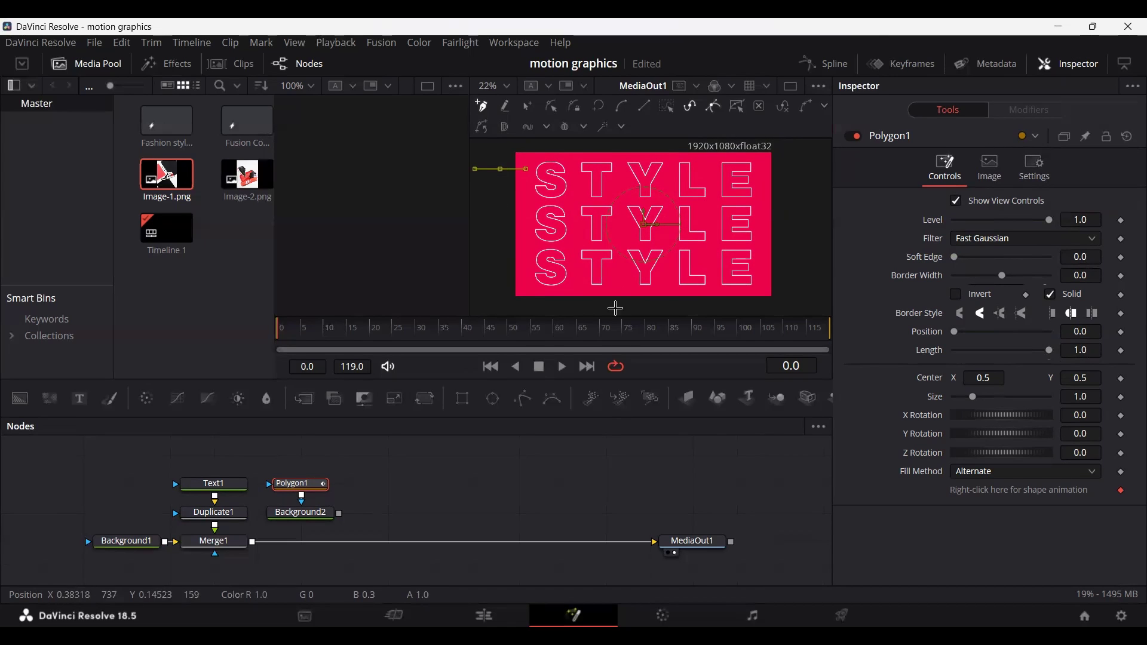
mouse_move(570, 305)
mouse_down()
mouse_move(669, 307)
mouse_move(605, 308)
mouse_up()
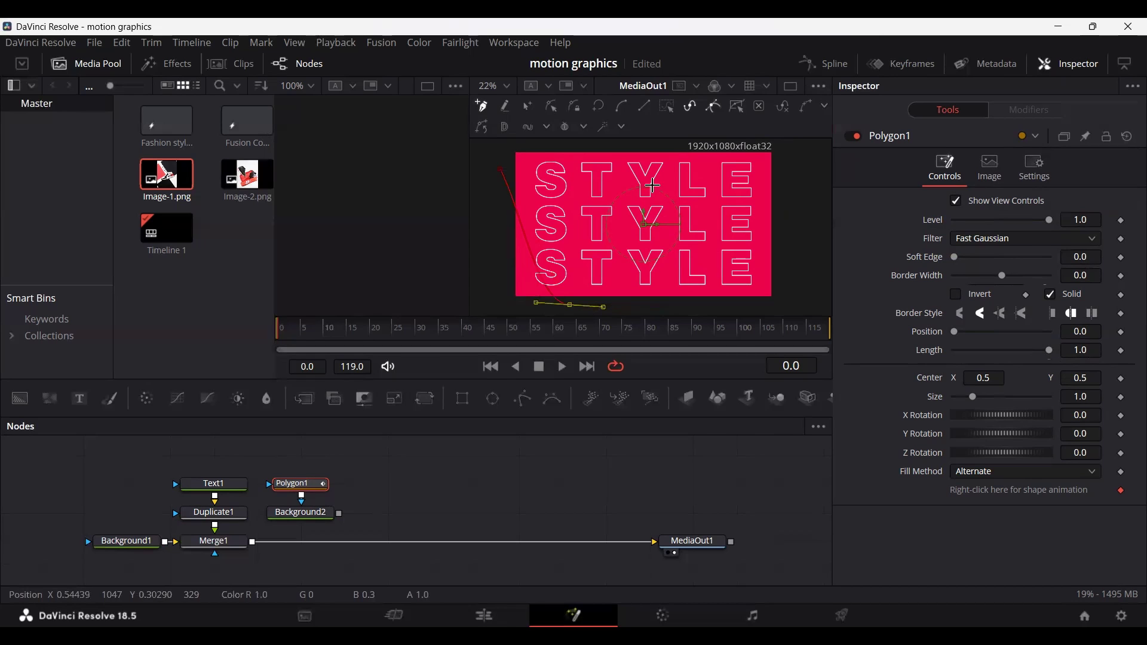
drag(662, 146, 719, 154)
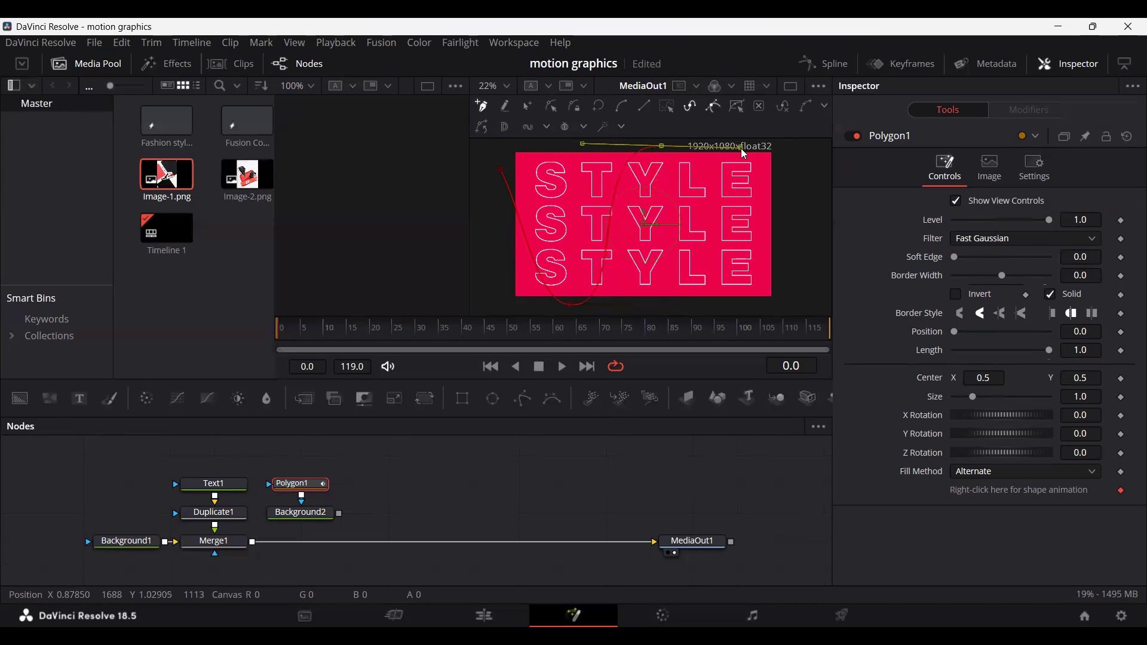
drag(807, 300, 853, 307)
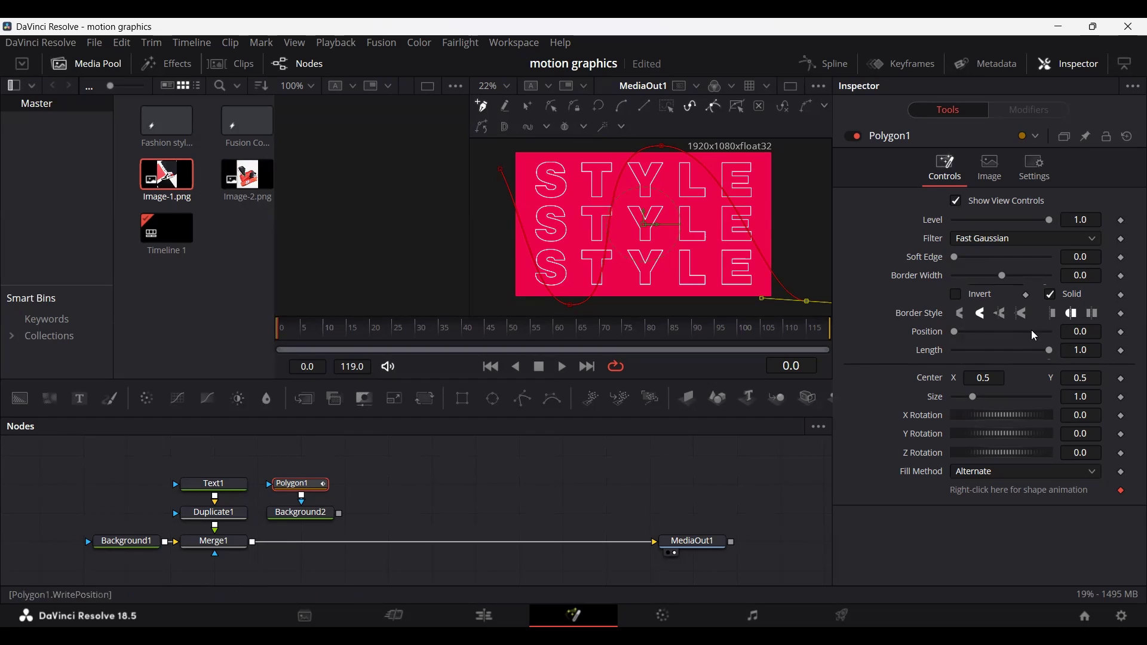
Step: Set Polygon1's border width to 0.1 and raise it to 0.143
click(1096, 276)
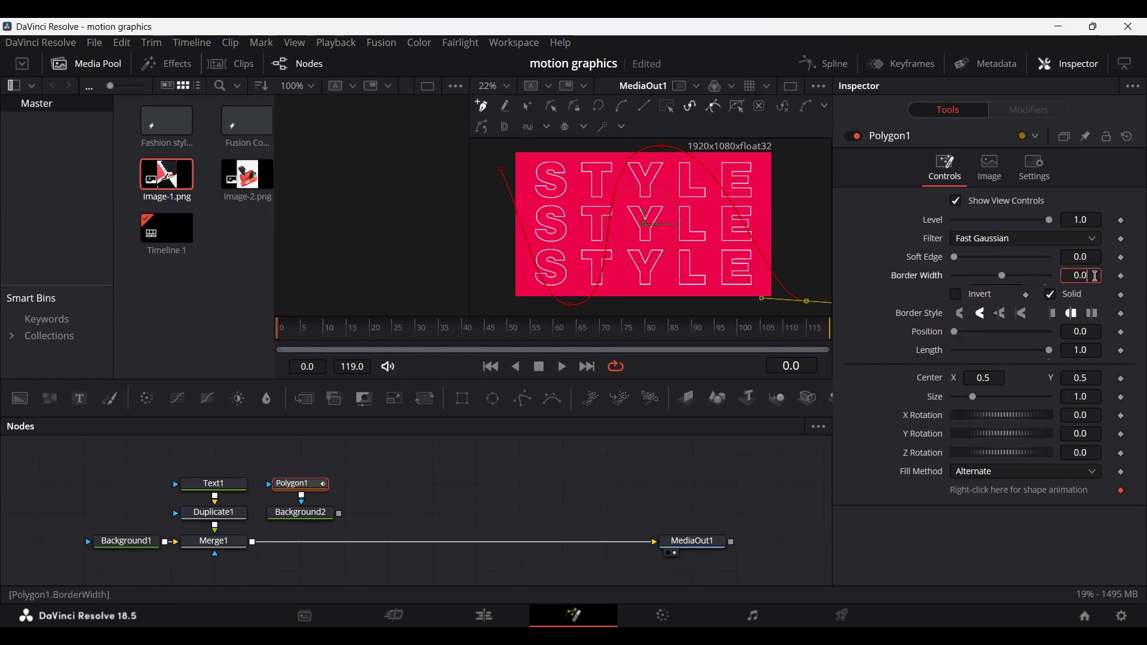
key(BackSpace)
text(1)
key(Tab)
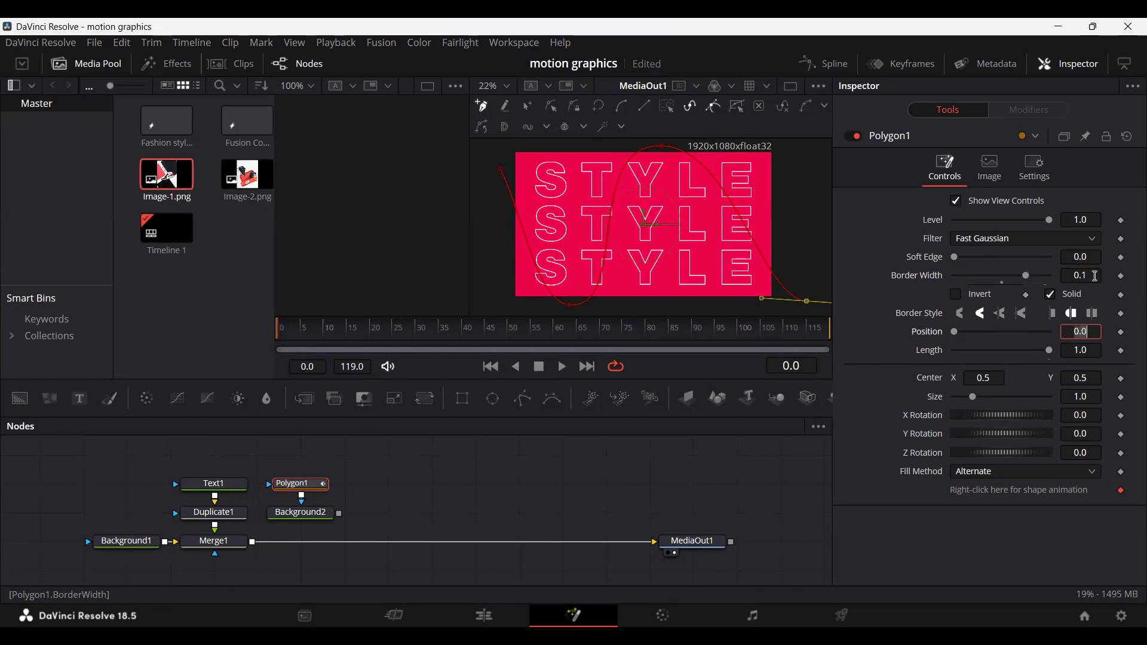
click(1096, 276)
drag(1026, 274, 1035, 274)
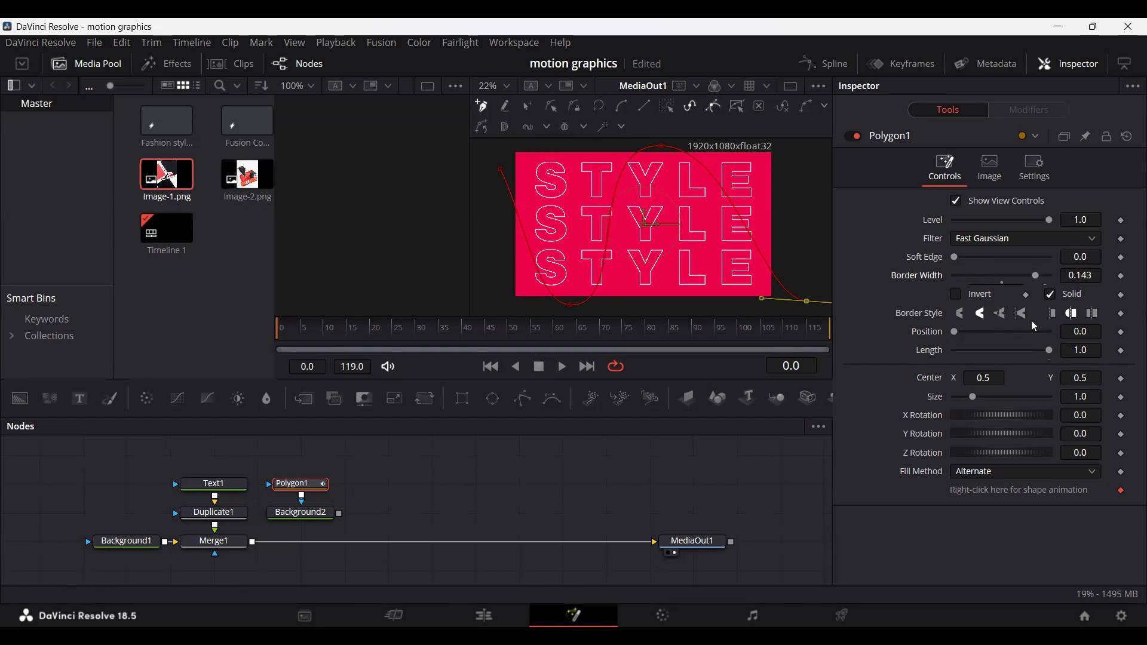
Step: Merge Background2 over the output of Merge1 and change its color to white (#ffffff)
drag(340, 514, 254, 543)
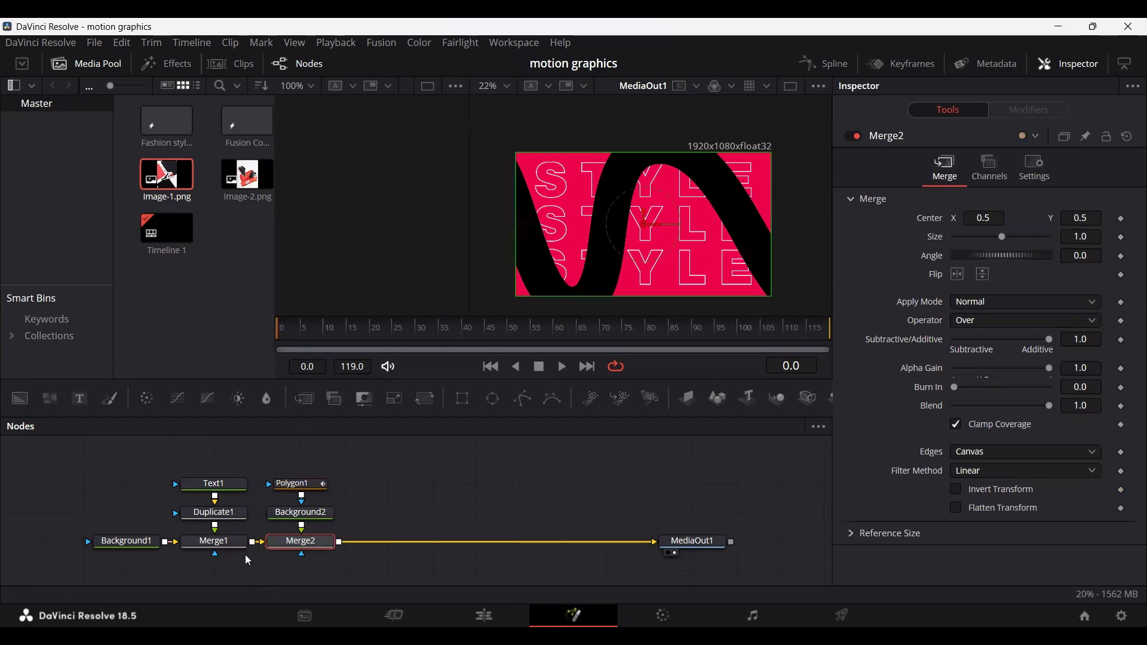
click(322, 513)
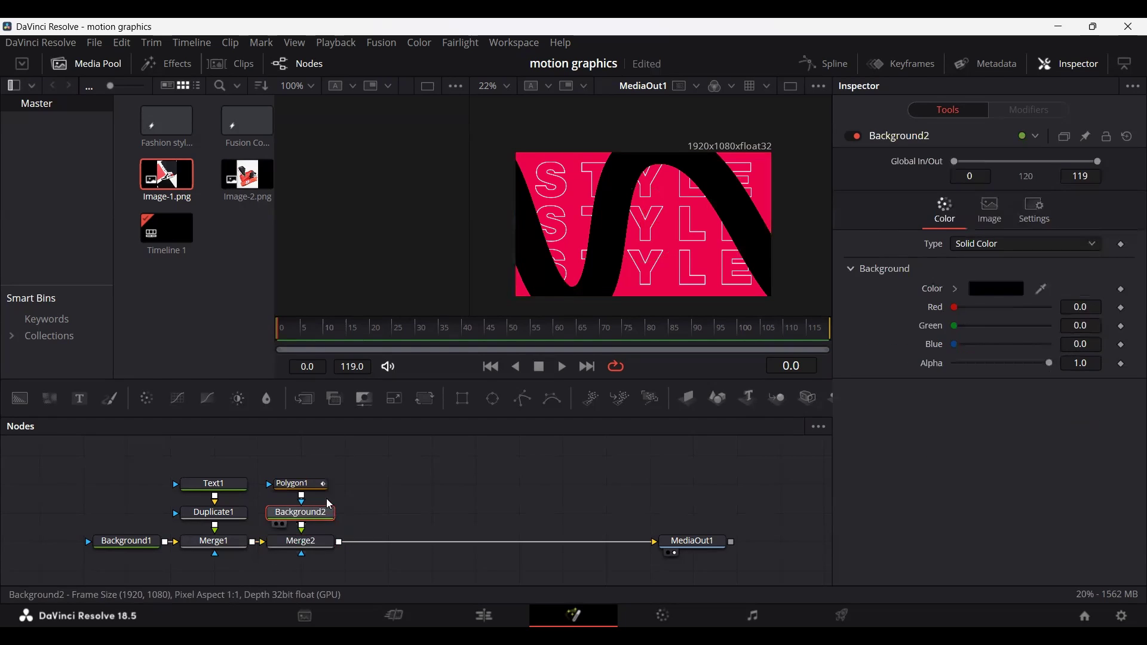
click(1000, 290)
drag(743, 252, 746, 183)
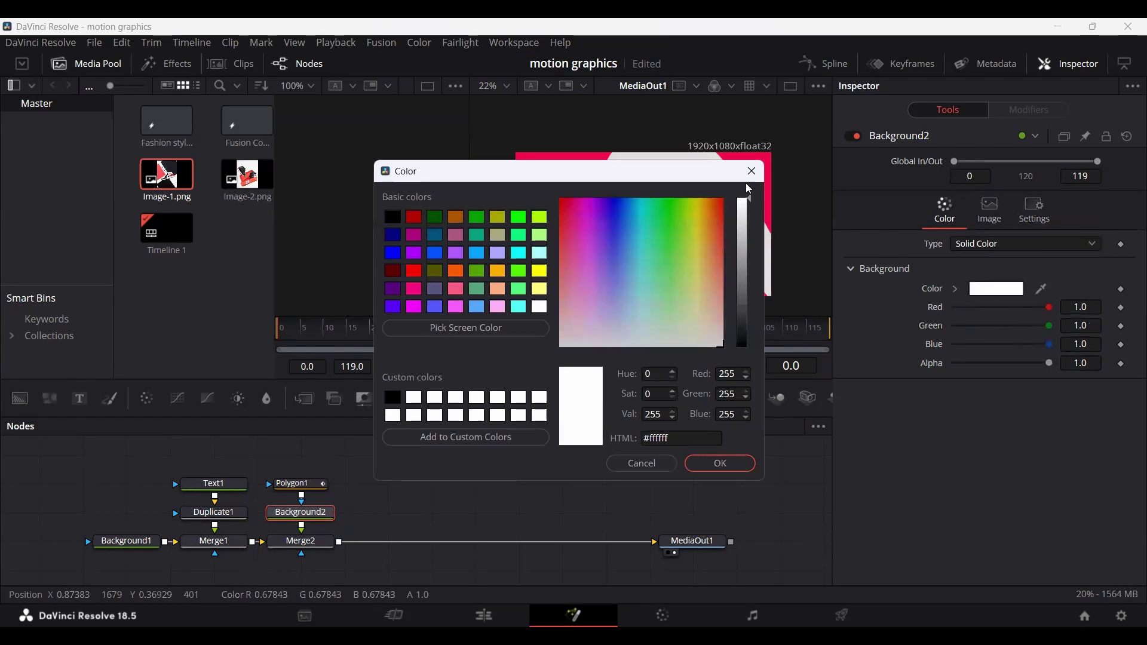
click(723, 464)
Step: Thin the wave line by setting Polygon1's border width to 0.07
click(301, 485)
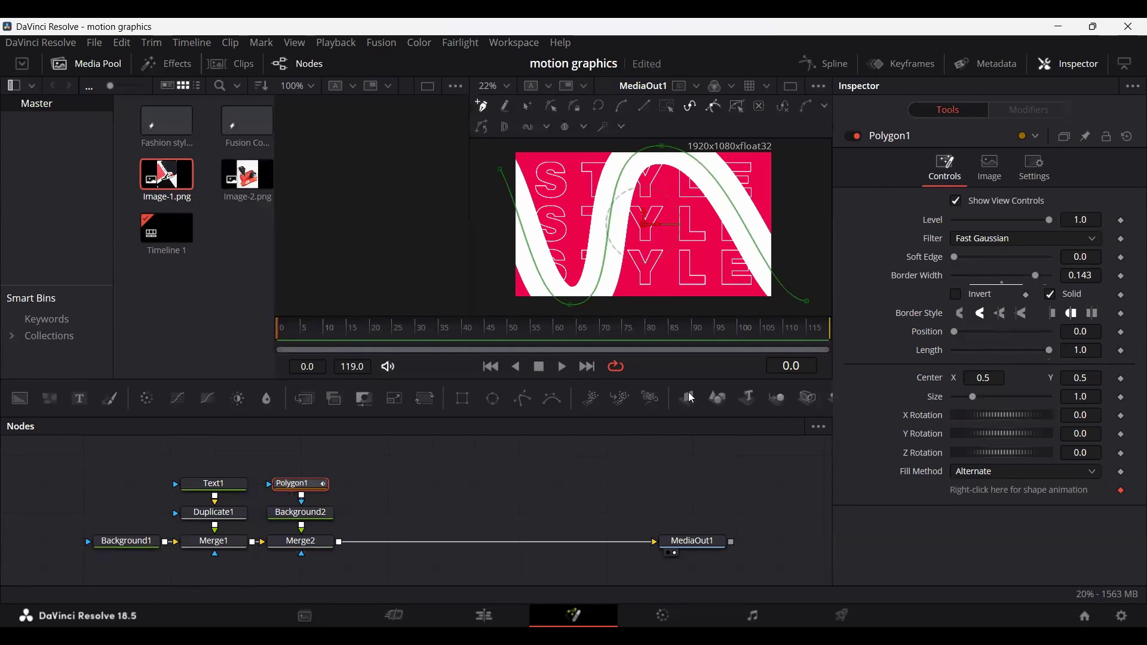
drag(1039, 278, 1014, 277)
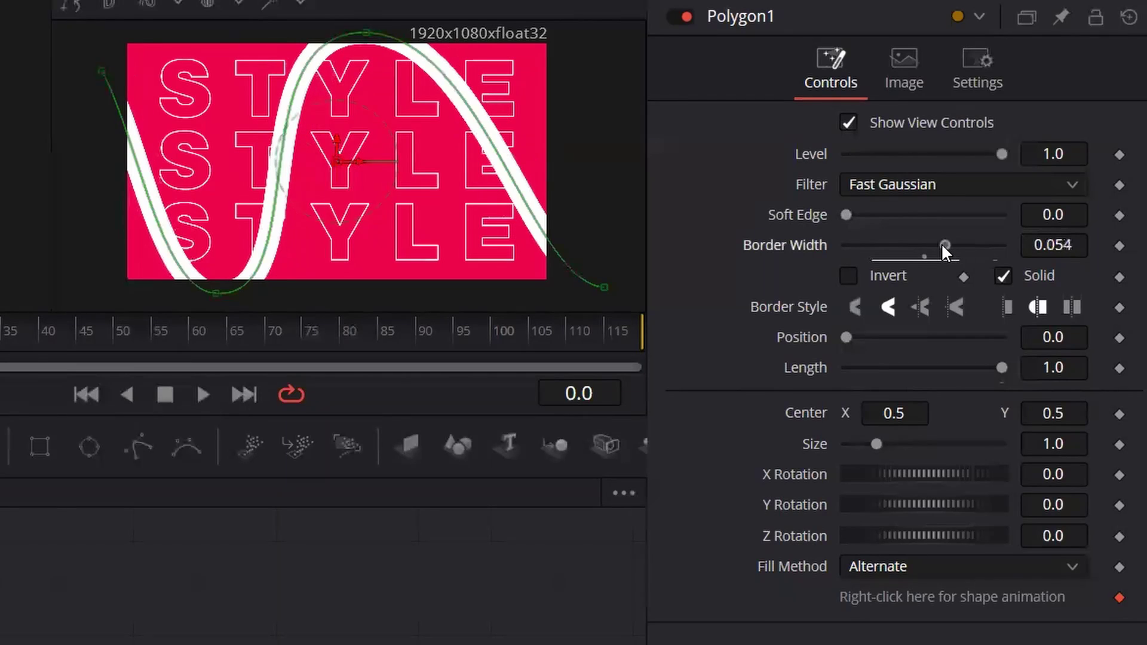
drag(943, 247, 947, 248)
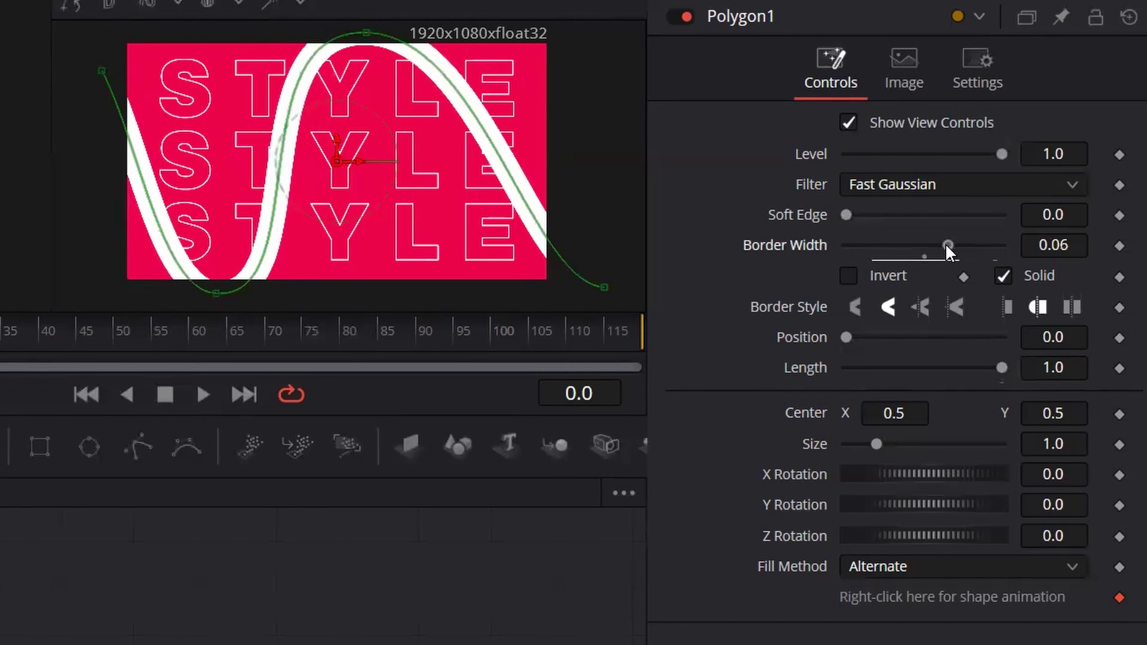
click(1083, 242)
key(BackSpace)
text(7)
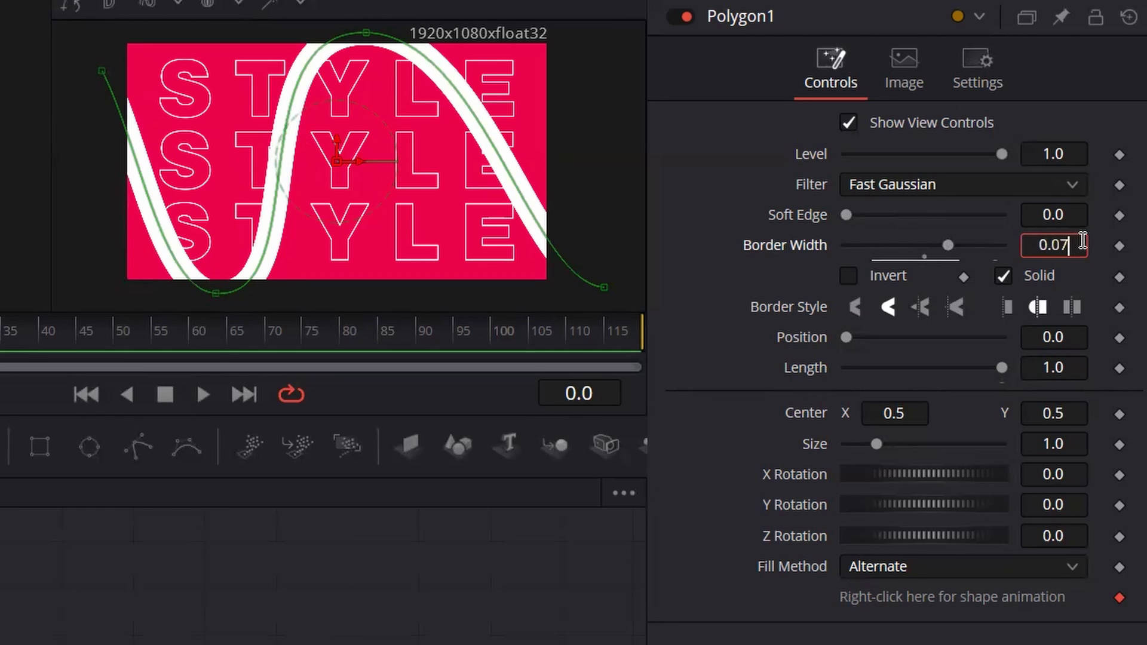
key(Tab)
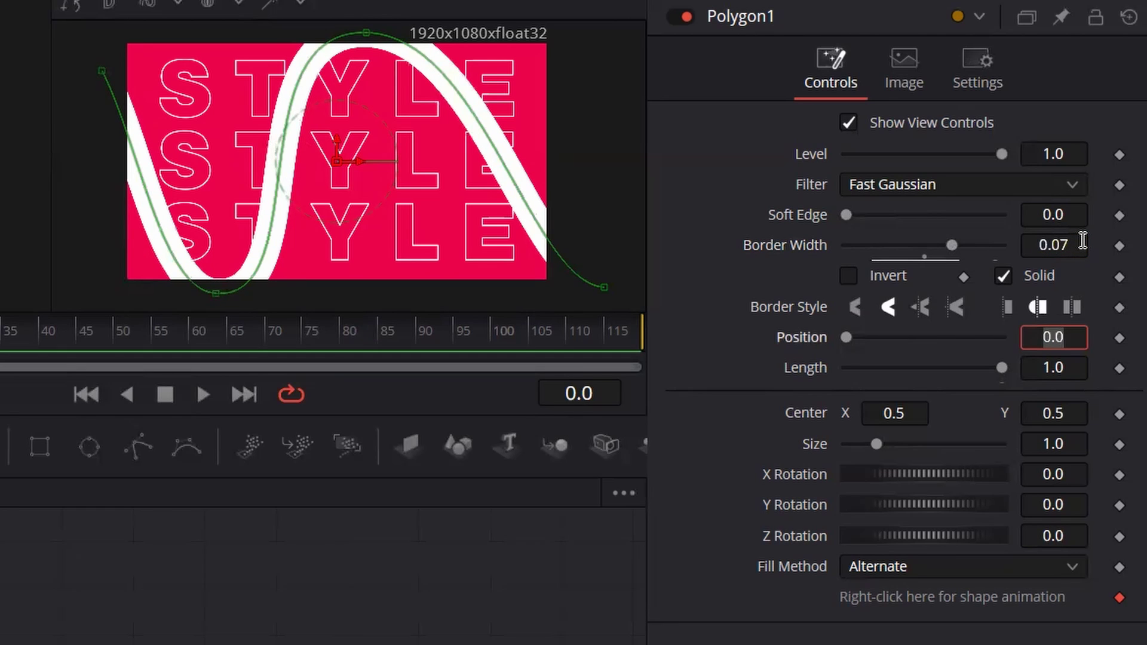
click(741, 356)
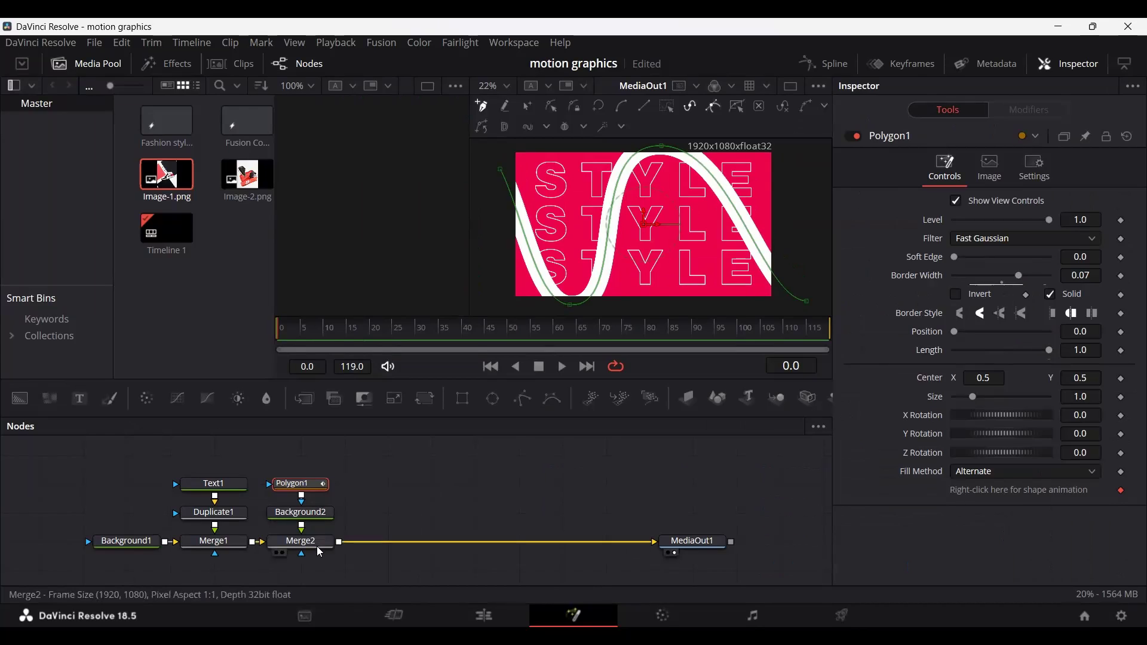
Step: Set the Blend of Merge2 to 0.3 to make the white wave semi-transparent
click(316, 544)
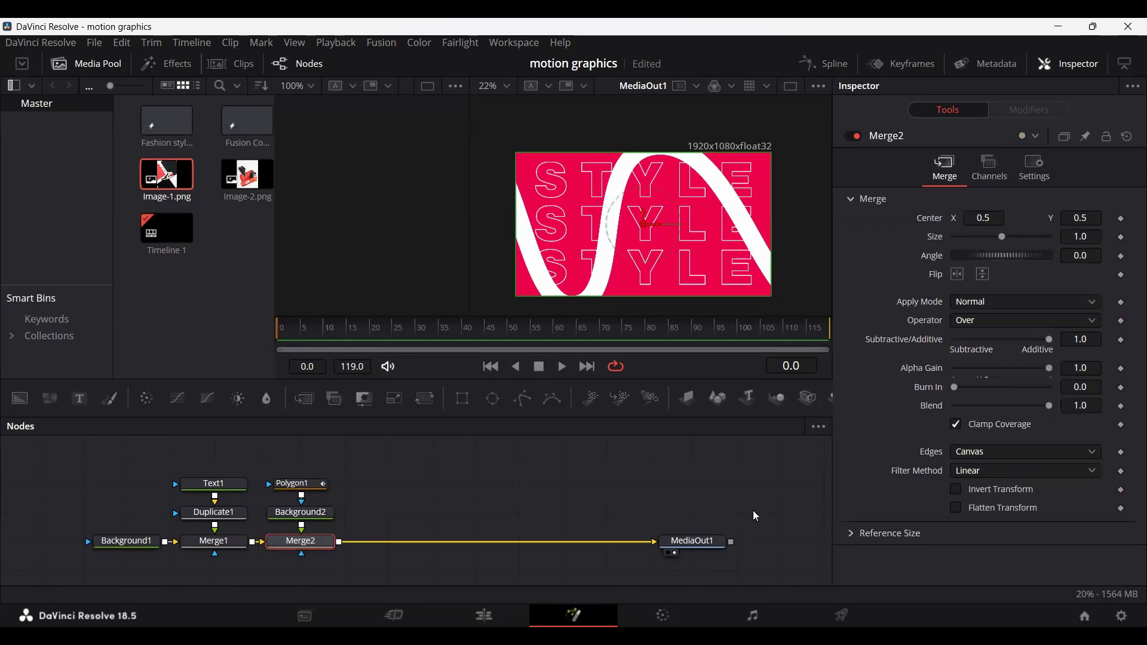
click(1081, 406)
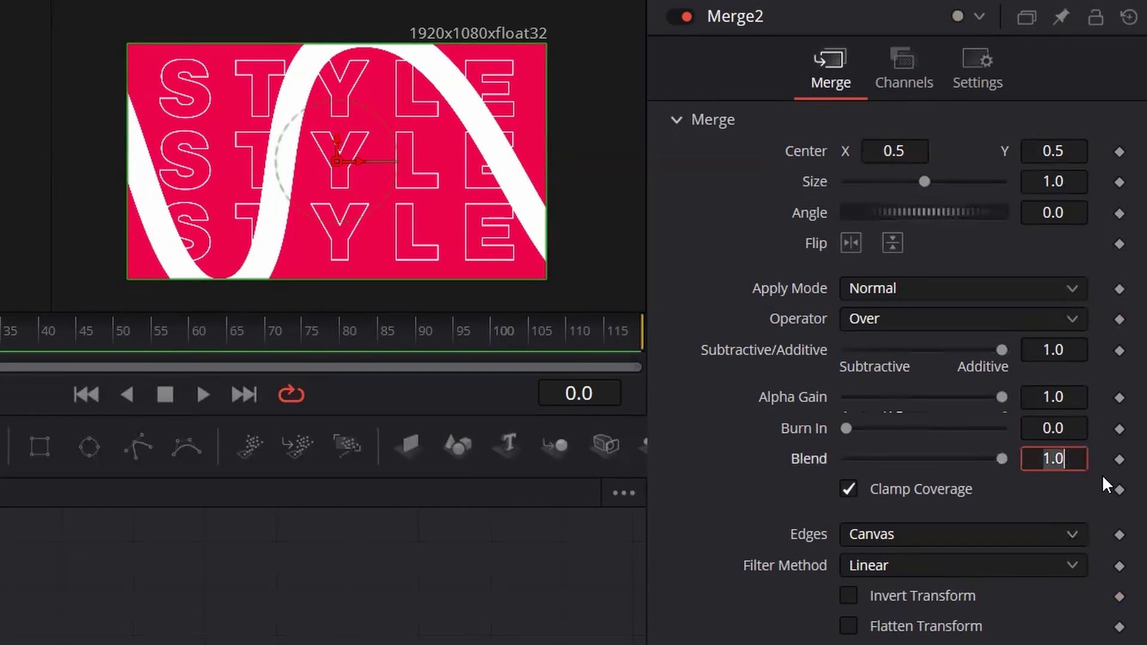
text(0.3)
key(Tab)
click(402, 179)
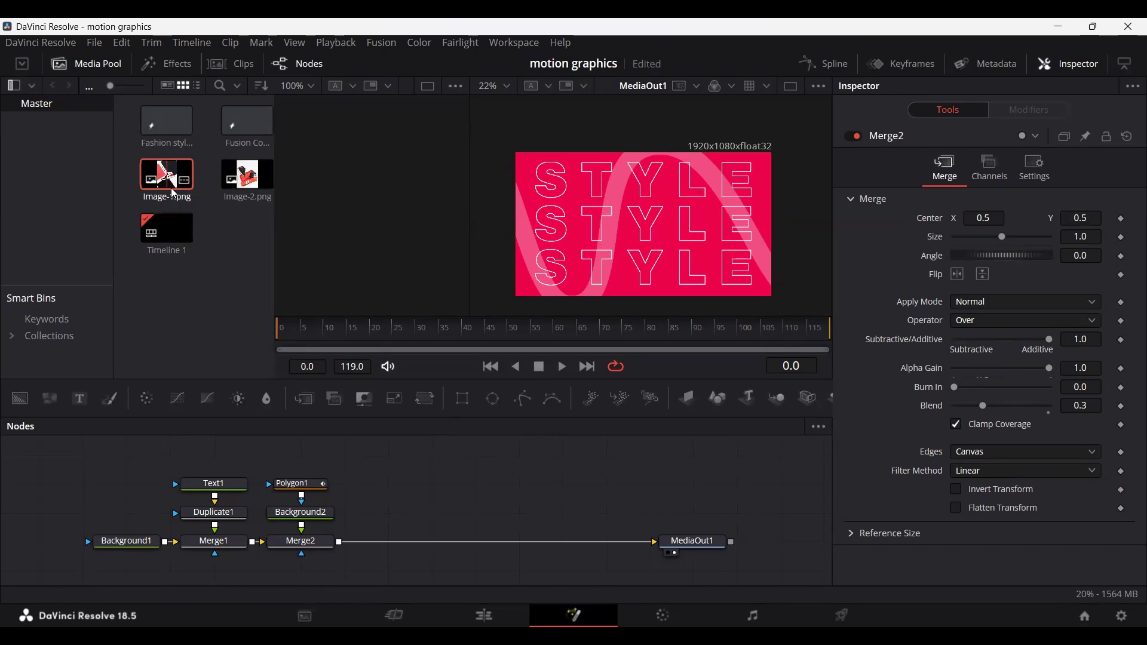
Step: Bring Image-1.png into the composition, merge it over Merge2's output, and insert a Transform node between the image and its merge
drag(391, 494, 336, 543)
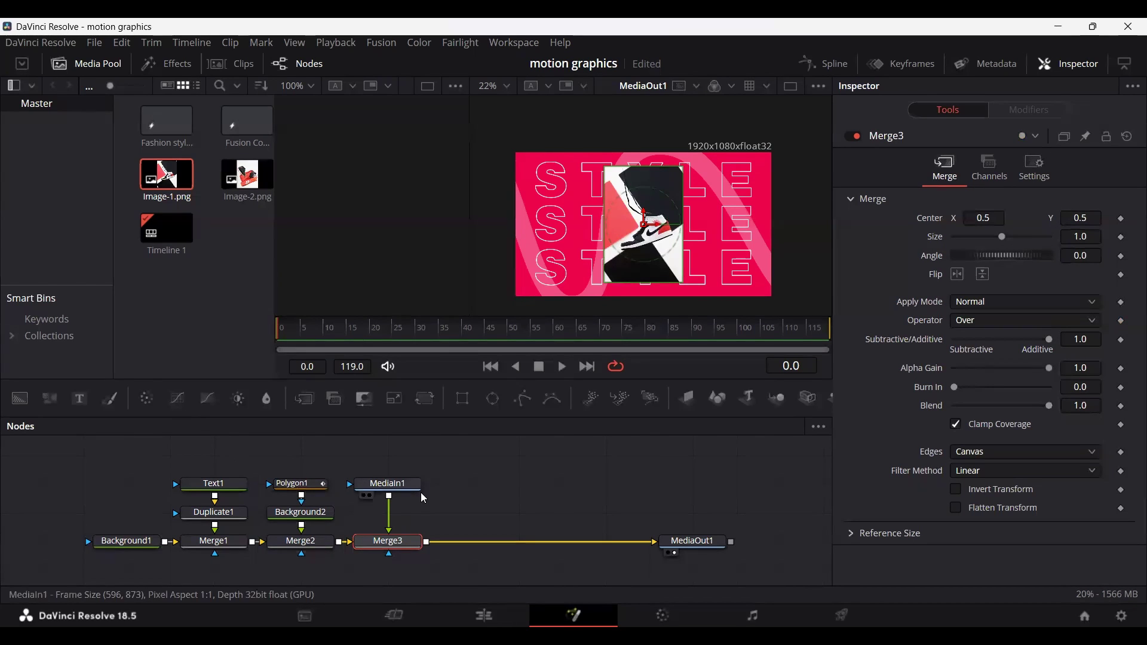
mouse_move(412, 498)
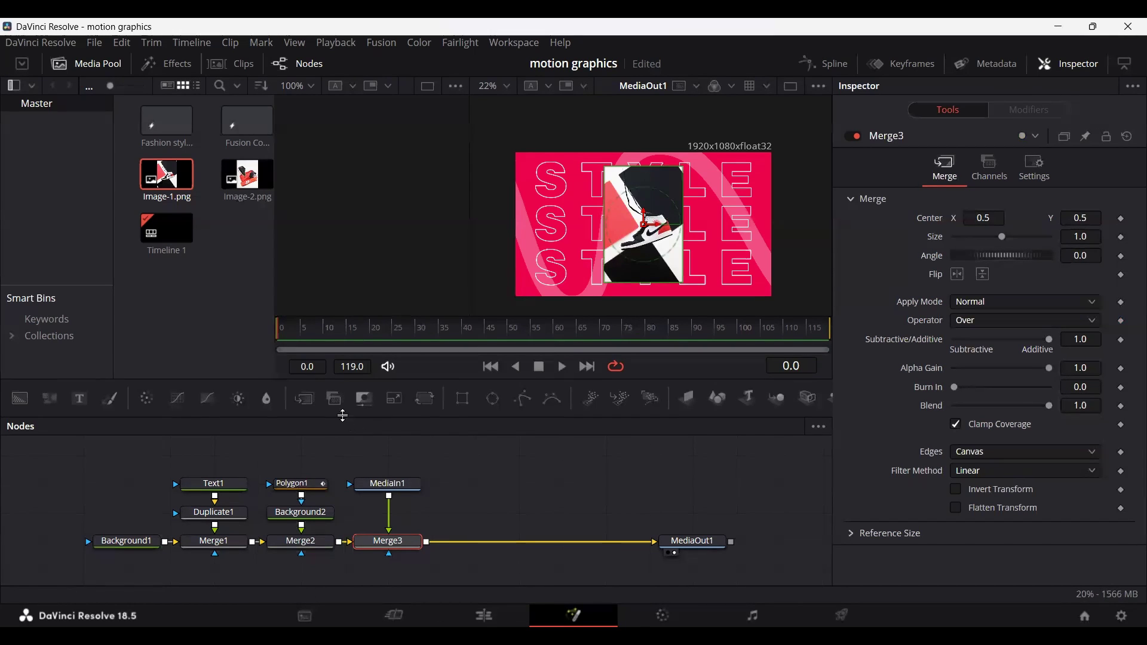
drag(395, 399, 390, 520)
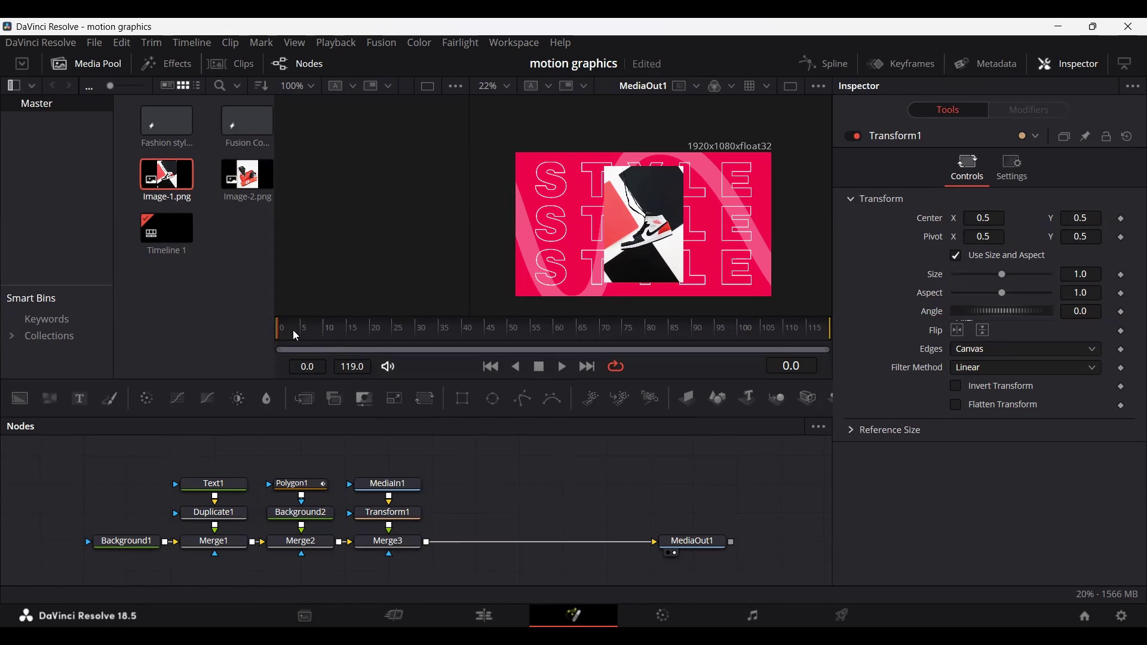
Step: Add a Center keyframe to Transform1 at frame 10 with X and Y at 0.5
click(385, 512)
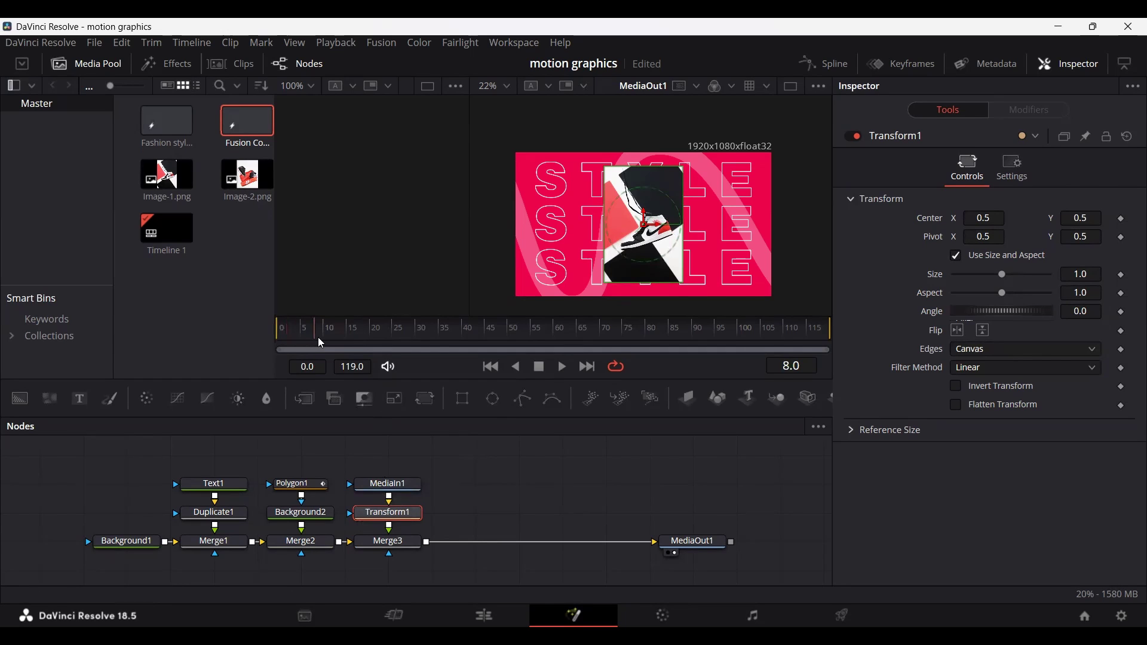
mouse_move(318, 338)
mouse_down()
mouse_move(303, 336)
mouse_move(328, 344)
mouse_up()
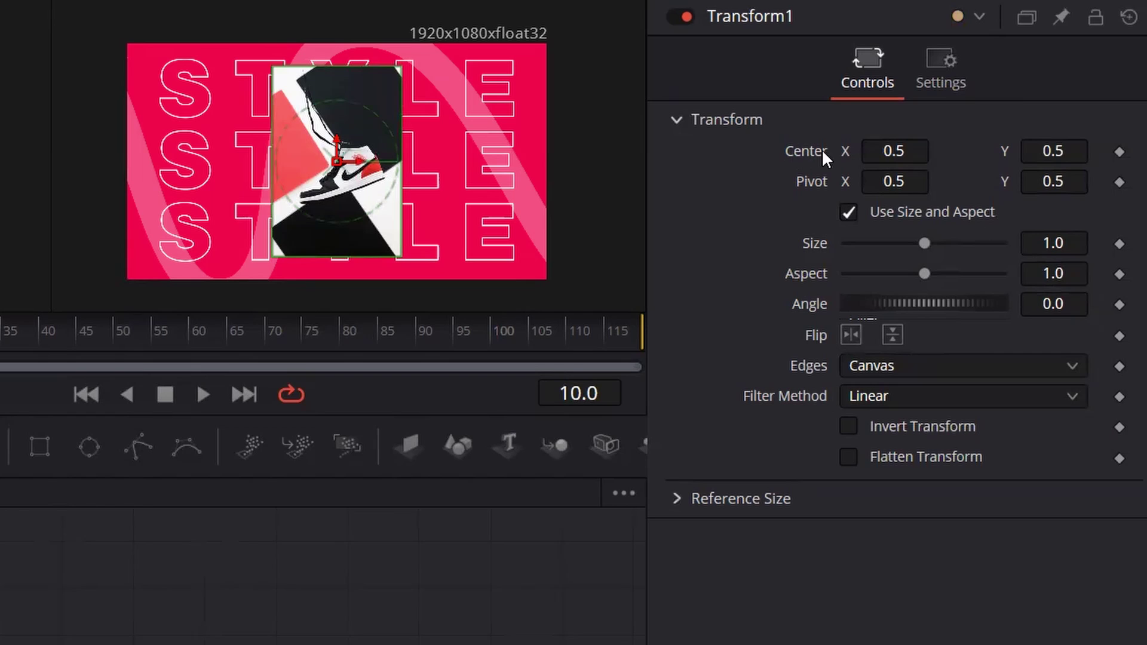
click(1121, 154)
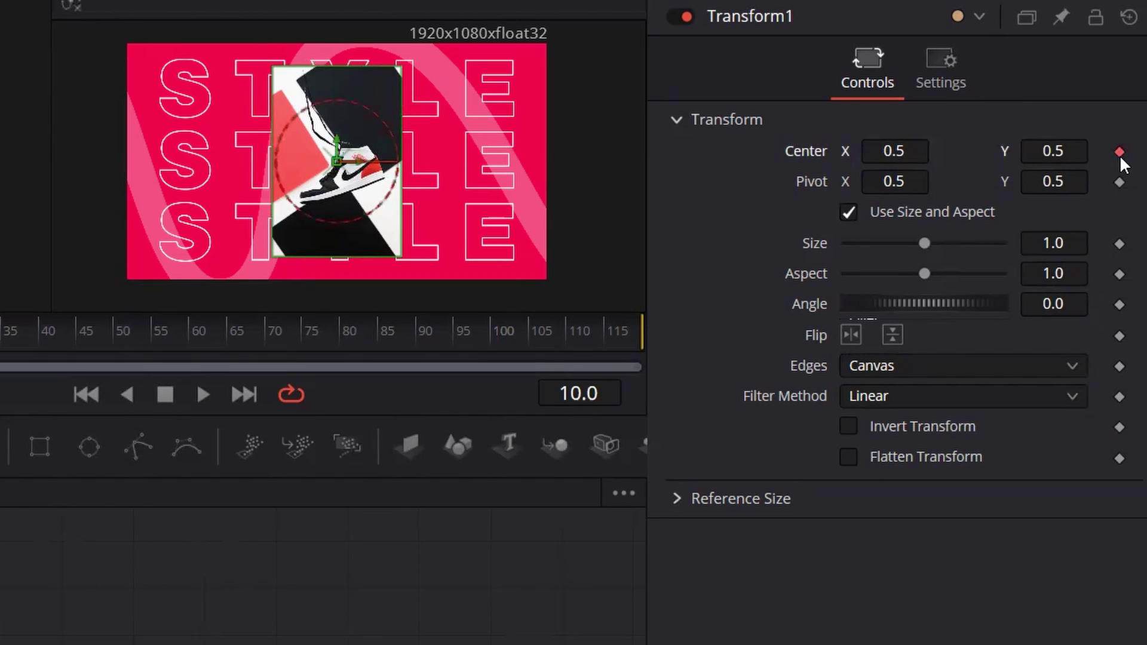
Step: At frame 0, move the shoe image up to a Transform1 Center Y of about 0.667
key(Left)
key(Left)
key(Home)
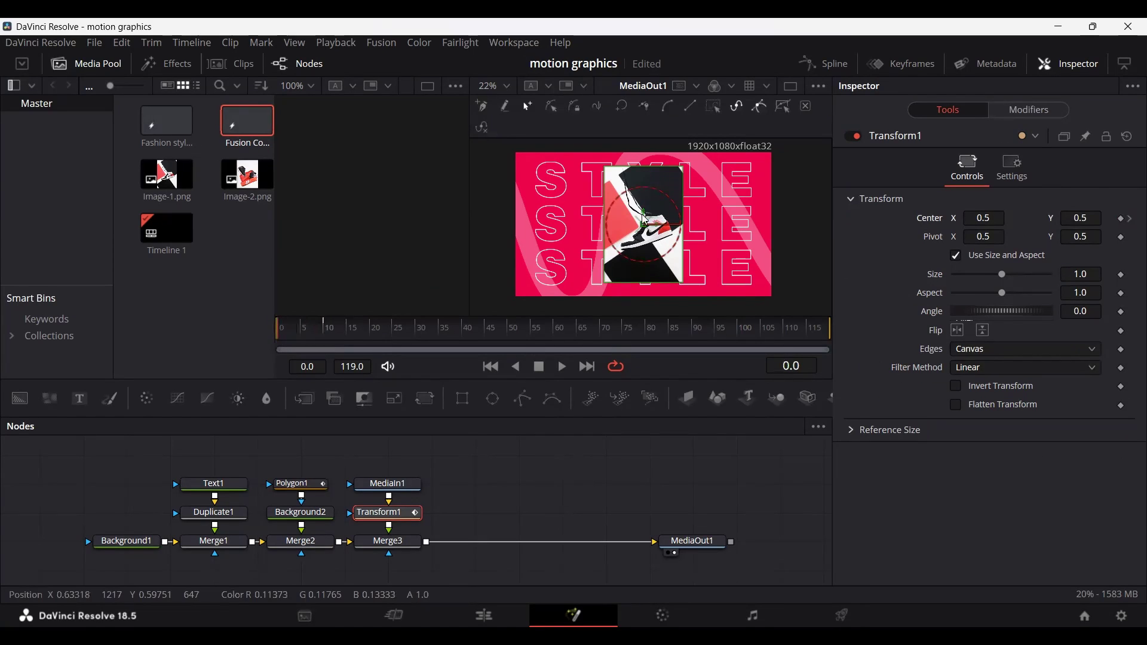
drag(646, 220, 647, 200)
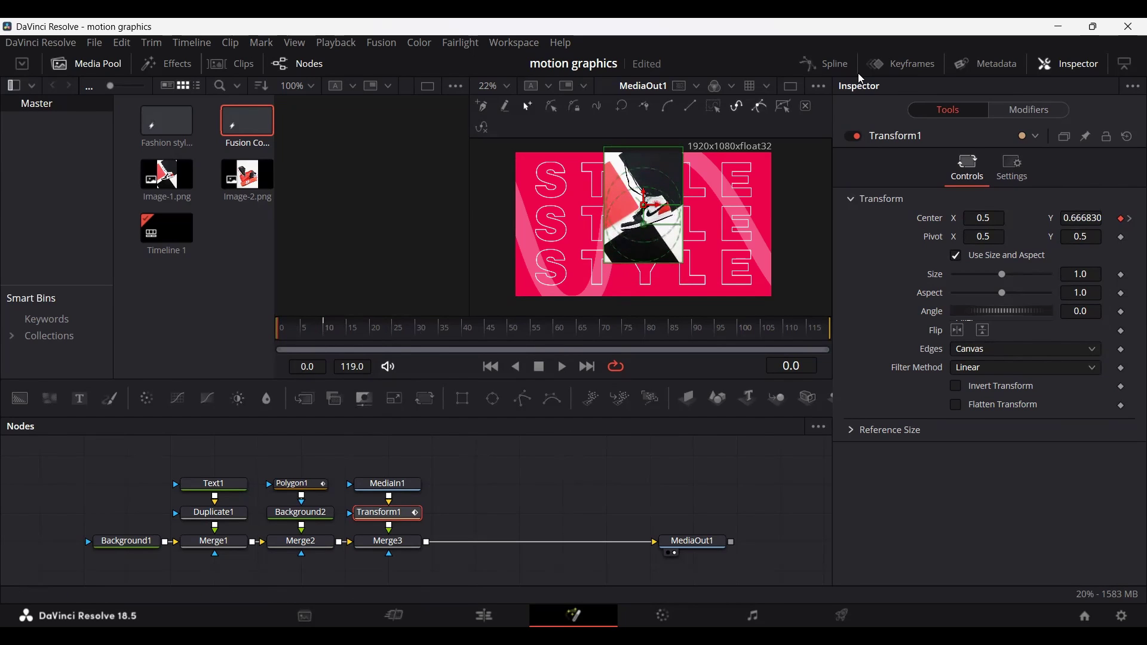
Step: Smooth both keyframes of Transform1's Center displacement curve in the Spline editor and preview the eased shoe movement
click(826, 63)
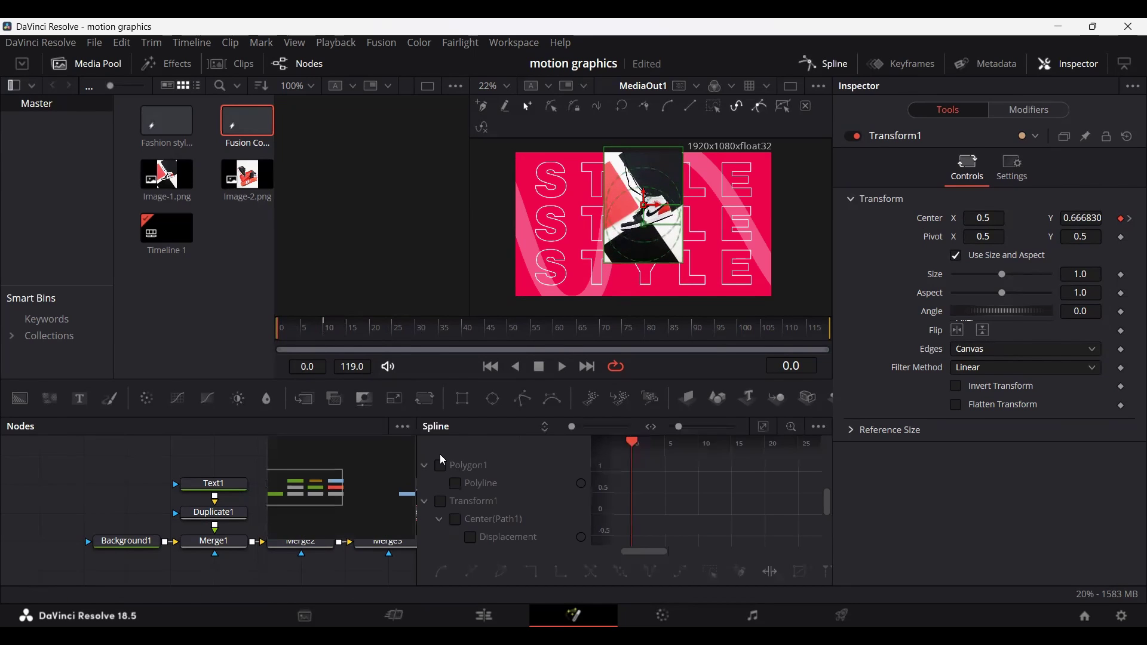
click(442, 503)
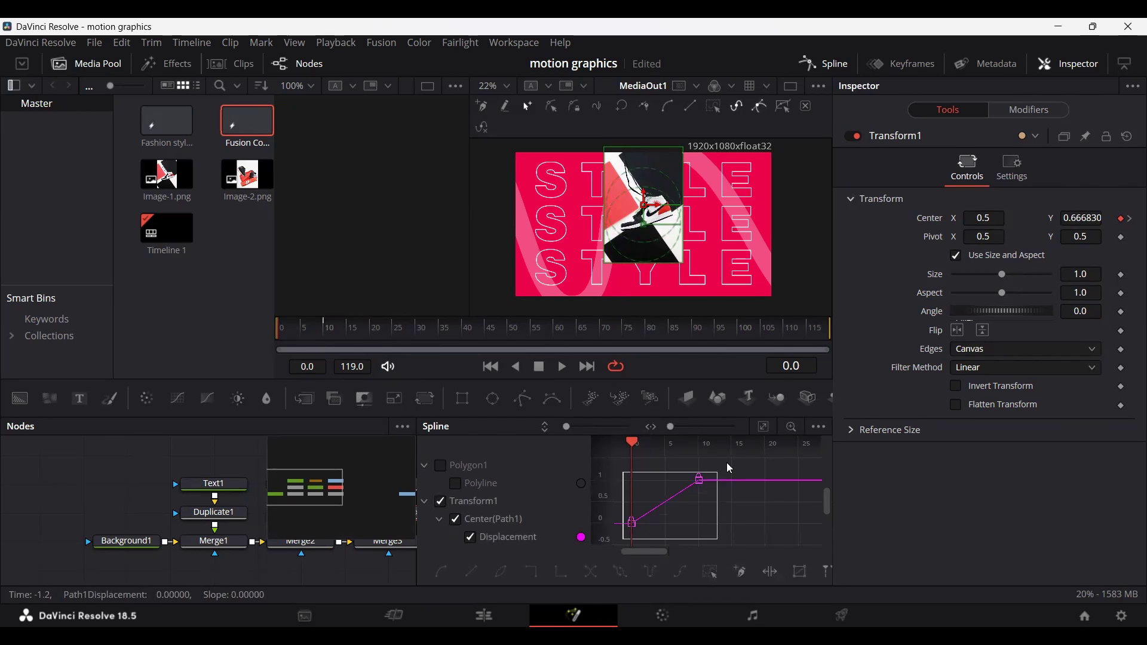
key(s)
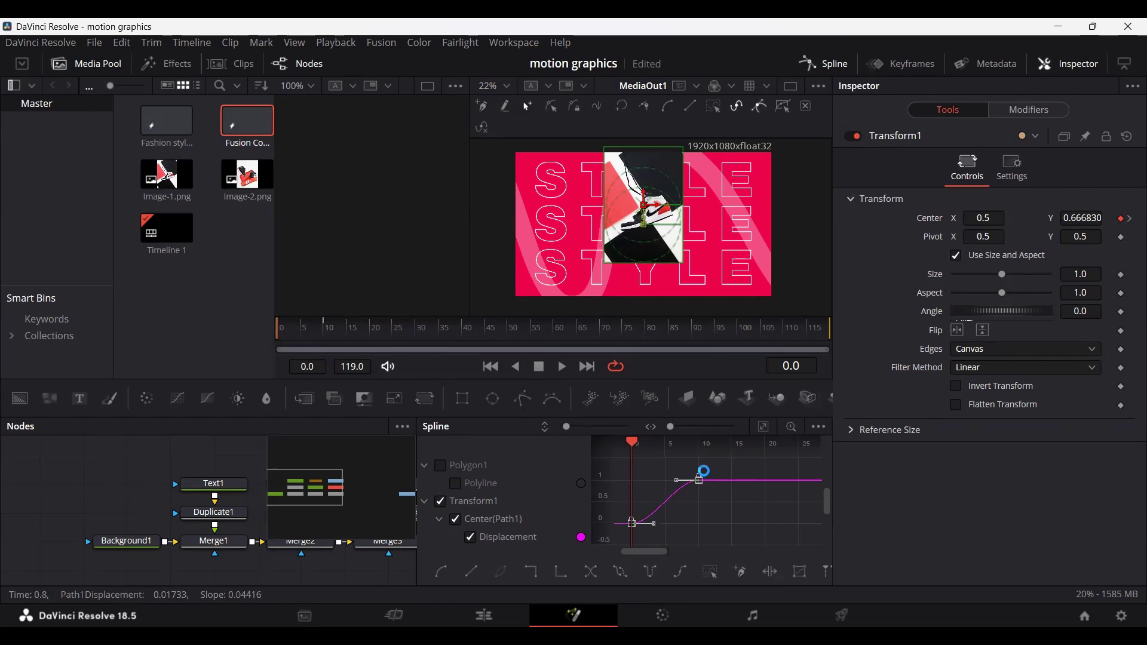
drag(650, 550, 637, 551)
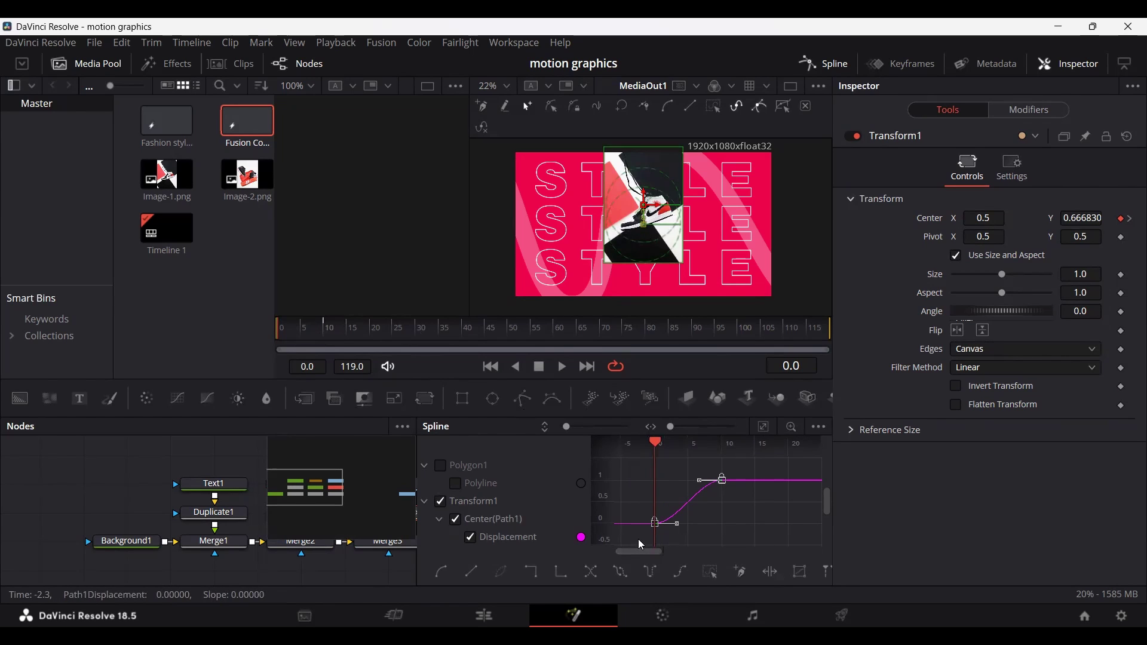
key(space)
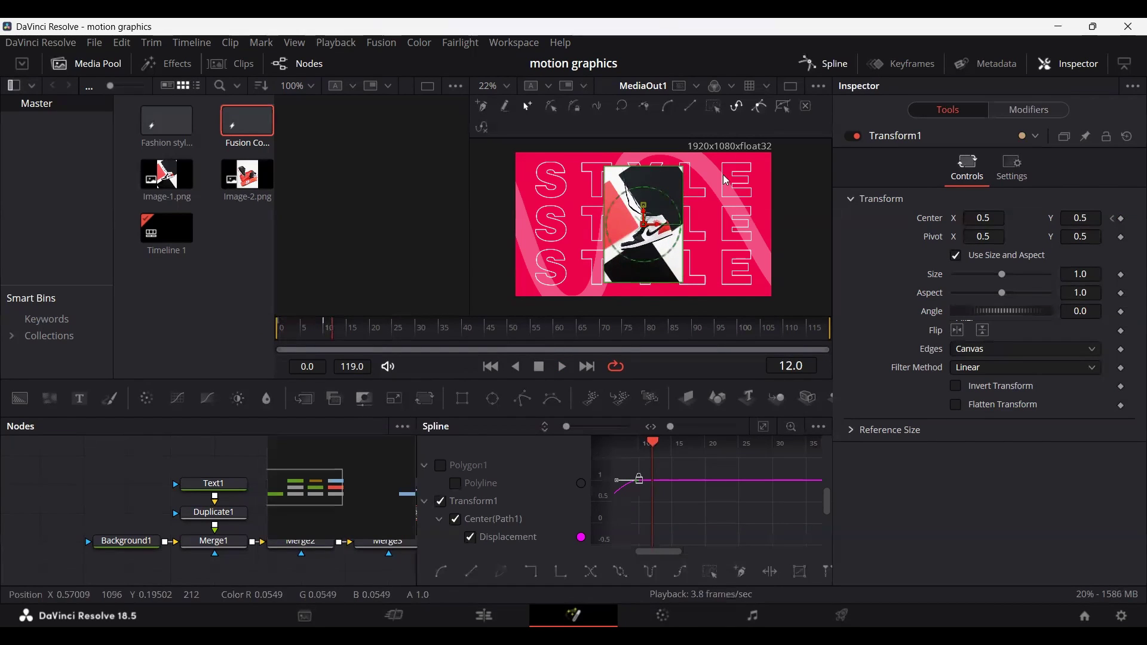
click(824, 64)
click(524, 457)
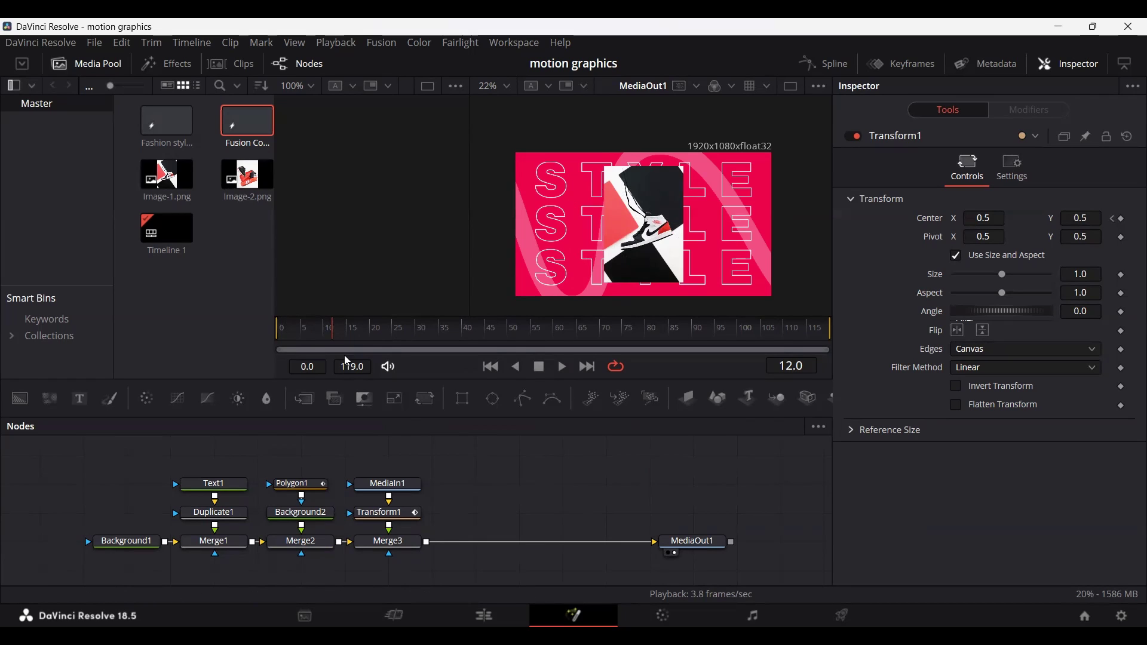
Step: Add a Tracking keyframe to Text1 at frame 15 with the value 1.2
click(215, 484)
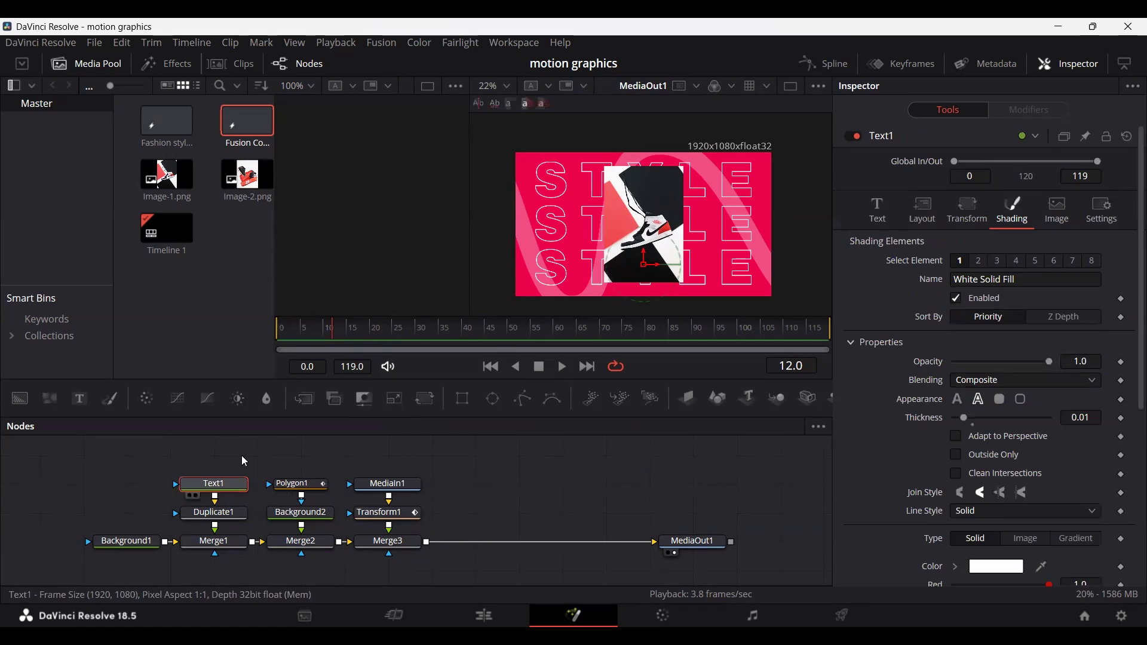
drag(312, 333, 348, 343)
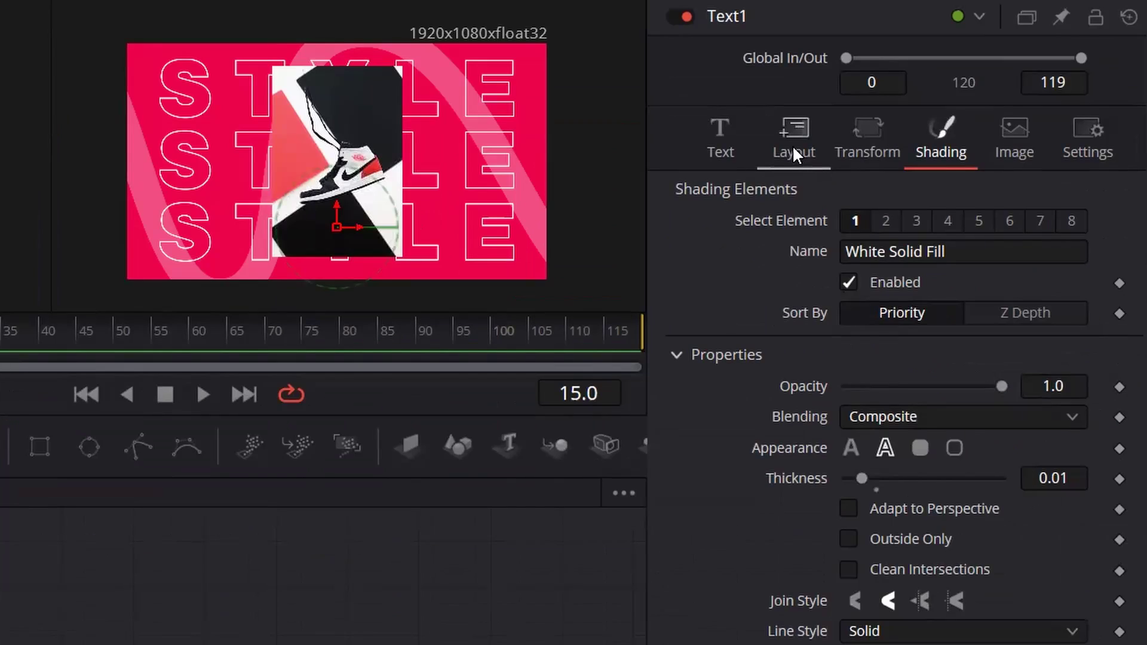
click(693, 156)
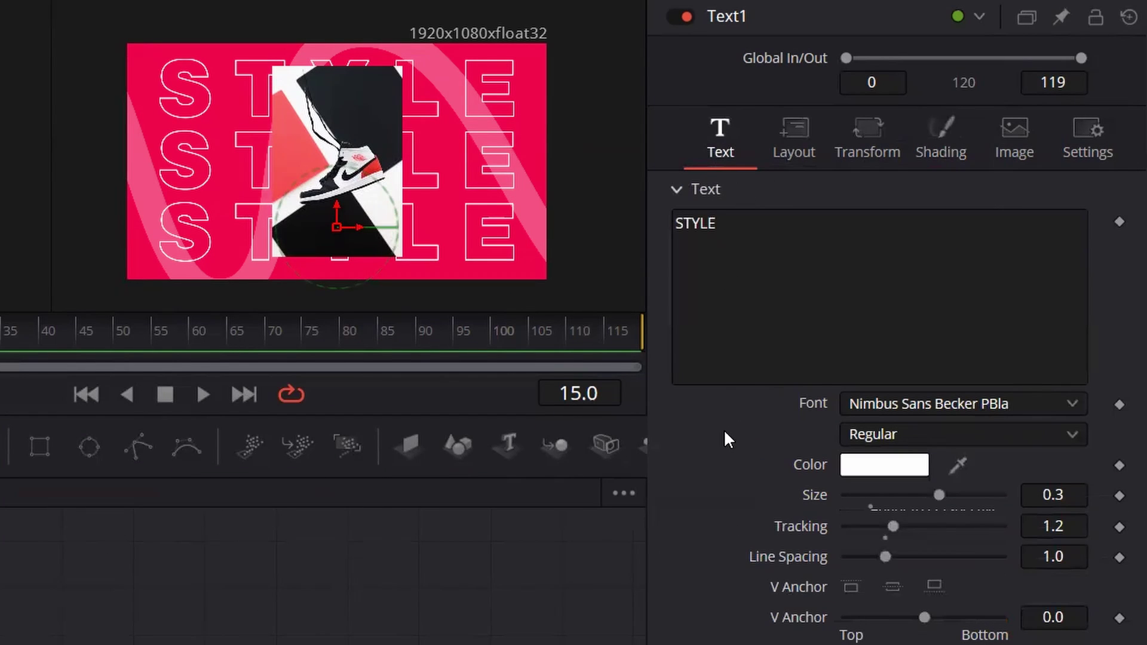
click(1119, 527)
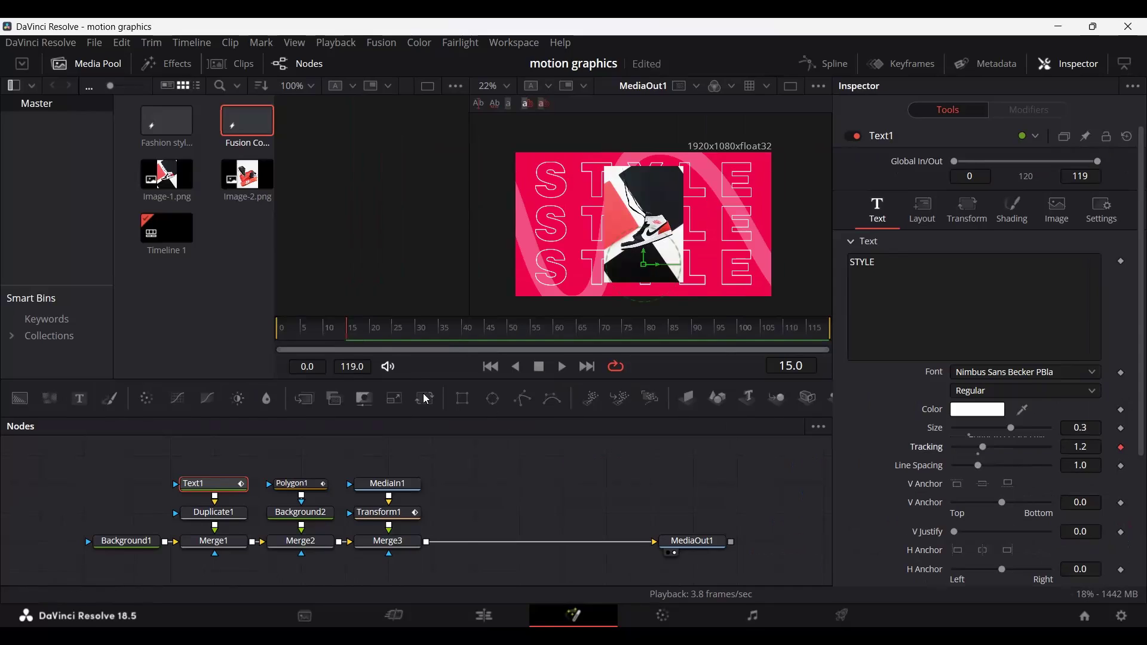
Step: At frame 0, set Text1's Tracking to 0.9 and play back the text spacing animation
drag(311, 329, 278, 330)
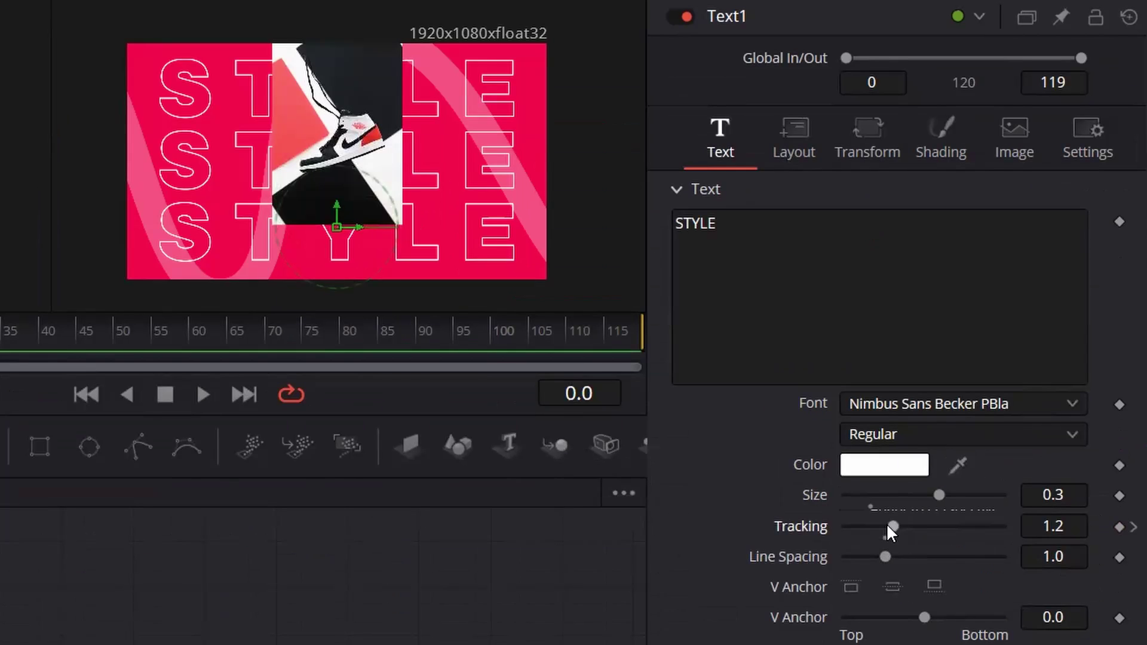
drag(980, 447, 969, 448)
drag(871, 527, 877, 527)
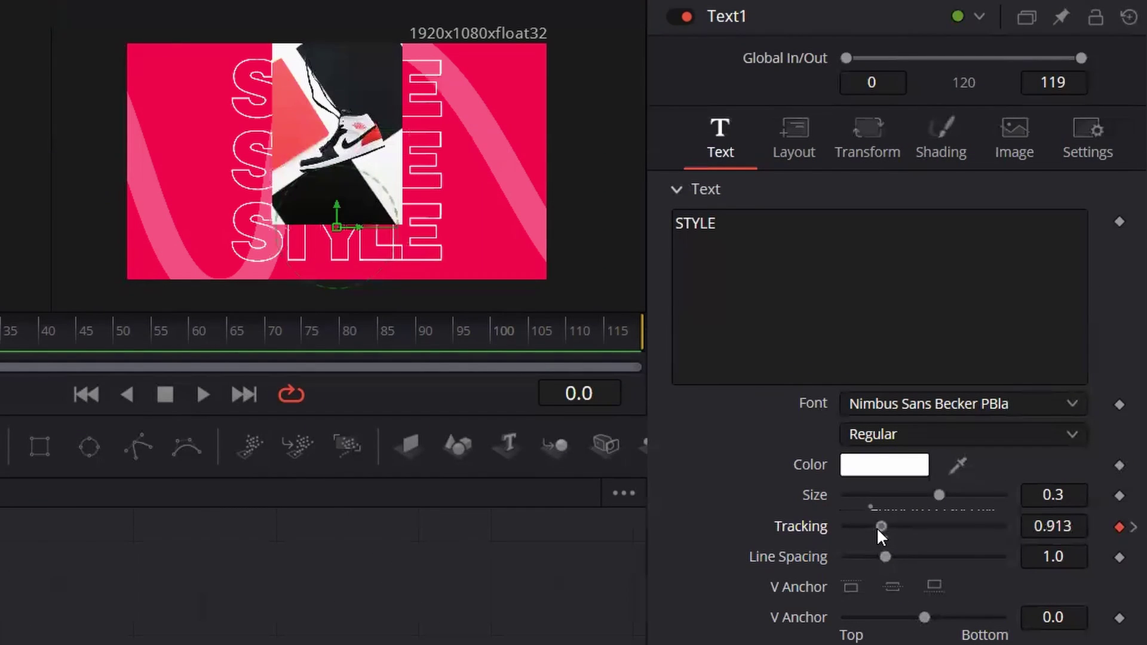
click(1081, 526)
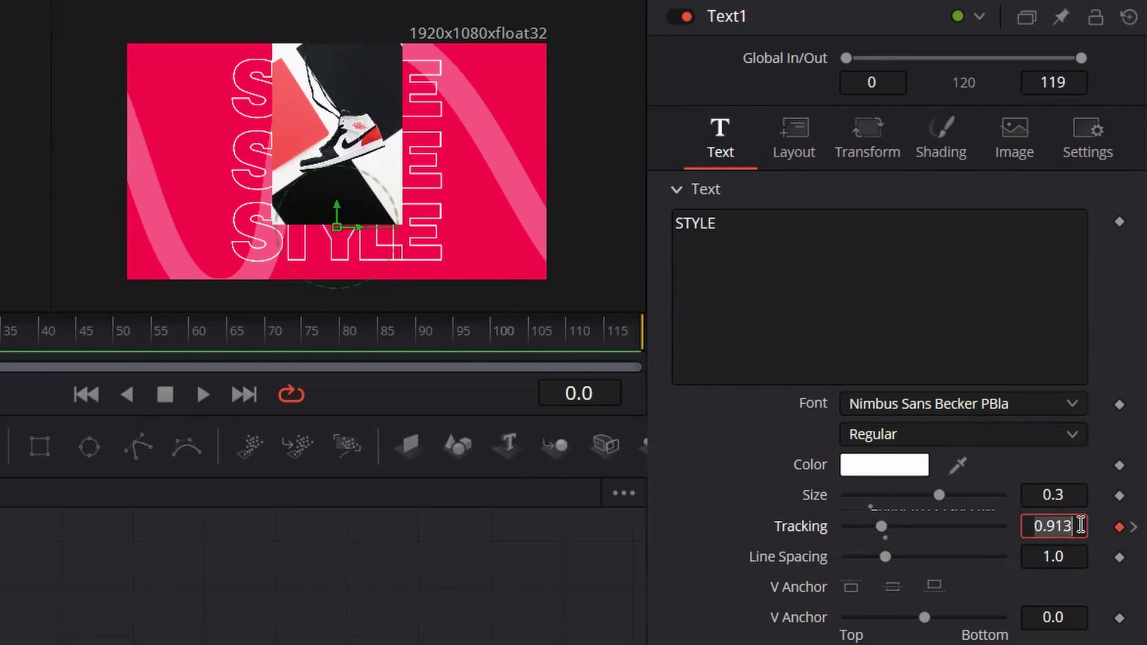
text(0.9)
key(Tab)
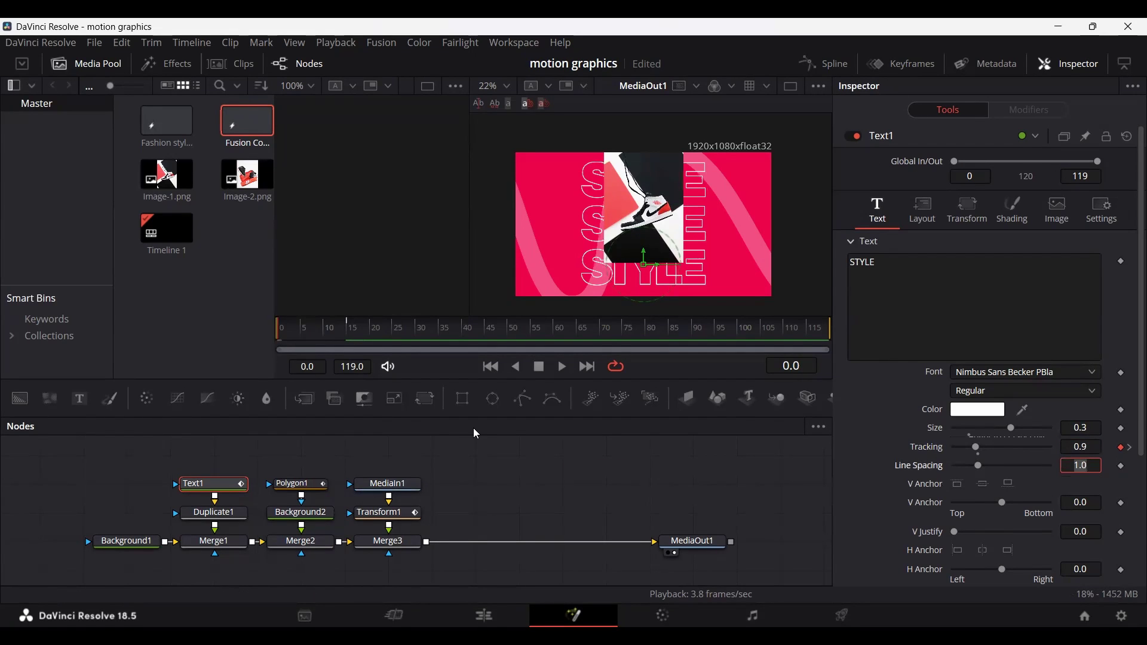
key(Return)
key(space)
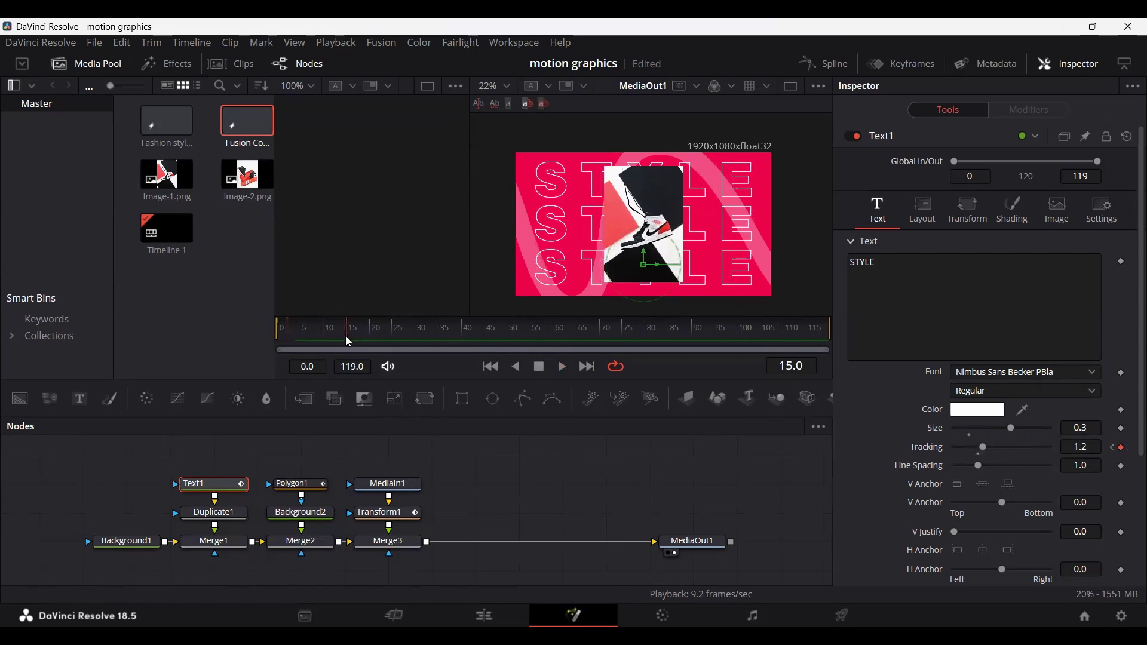
Step: Isolate Text1's Character Spacing curve in the Spline editor, smooth its keyframes, lengthen the first keyframe's outgoing handle, and preview the animation
click(824, 63)
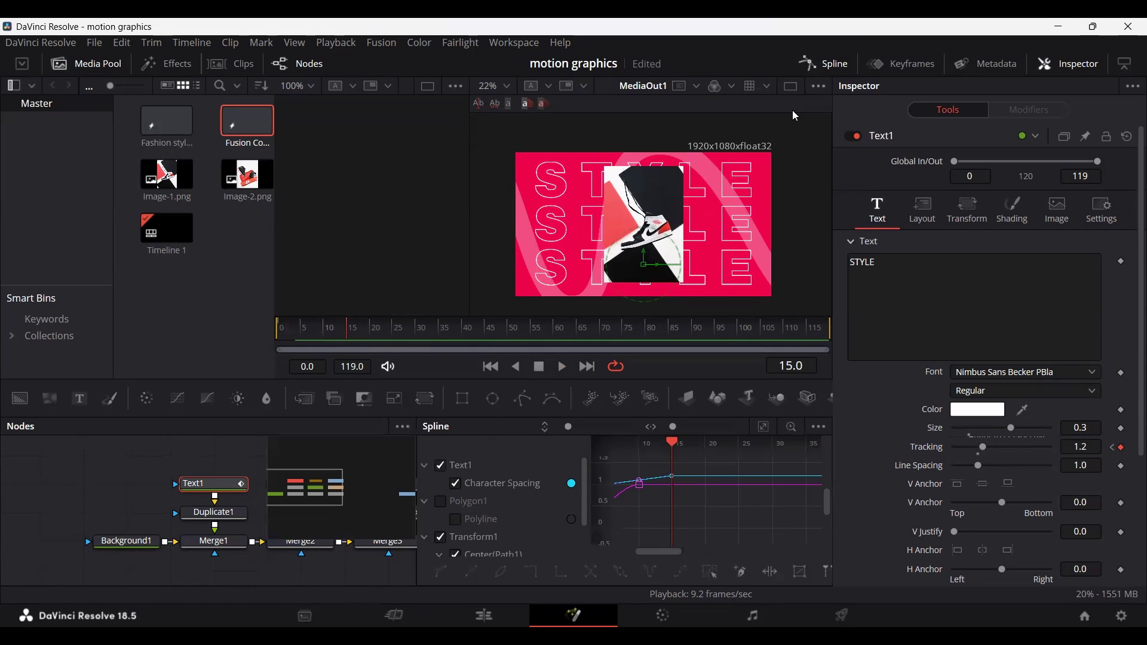
click(441, 537)
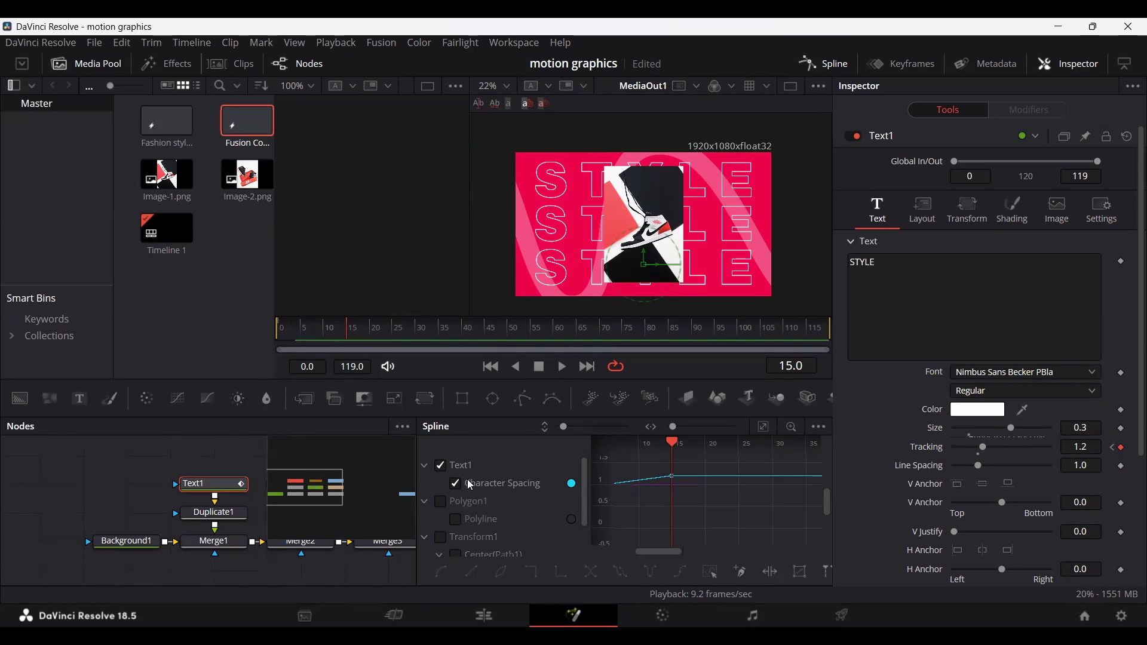
click(425, 503)
click(425, 520)
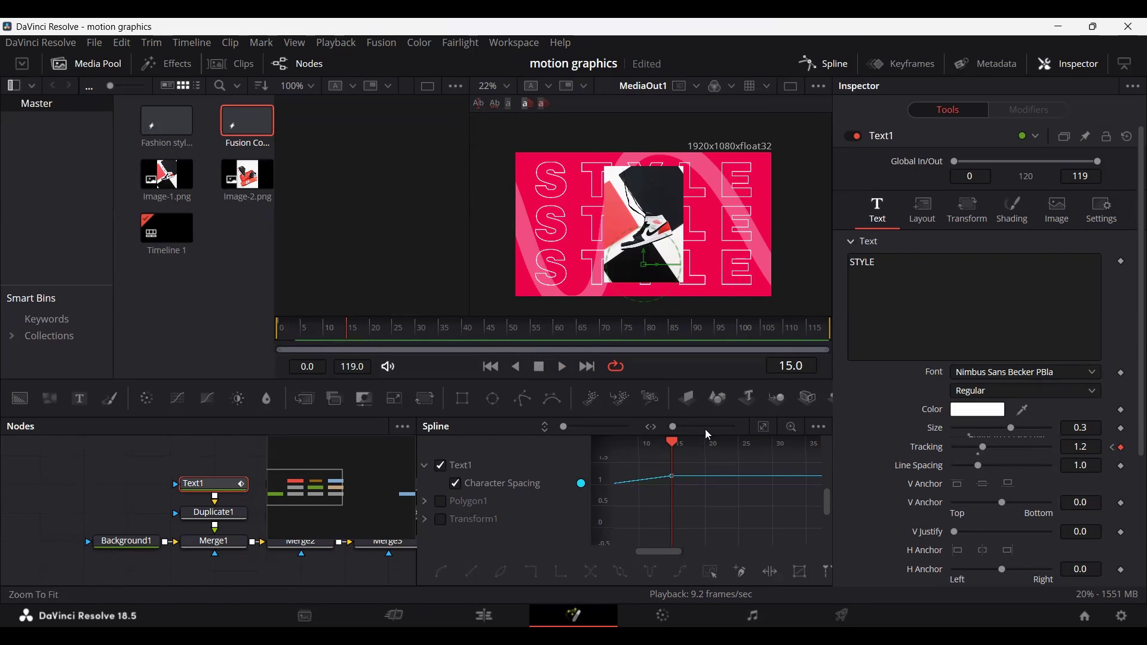
click(764, 426)
drag(603, 473, 604, 507)
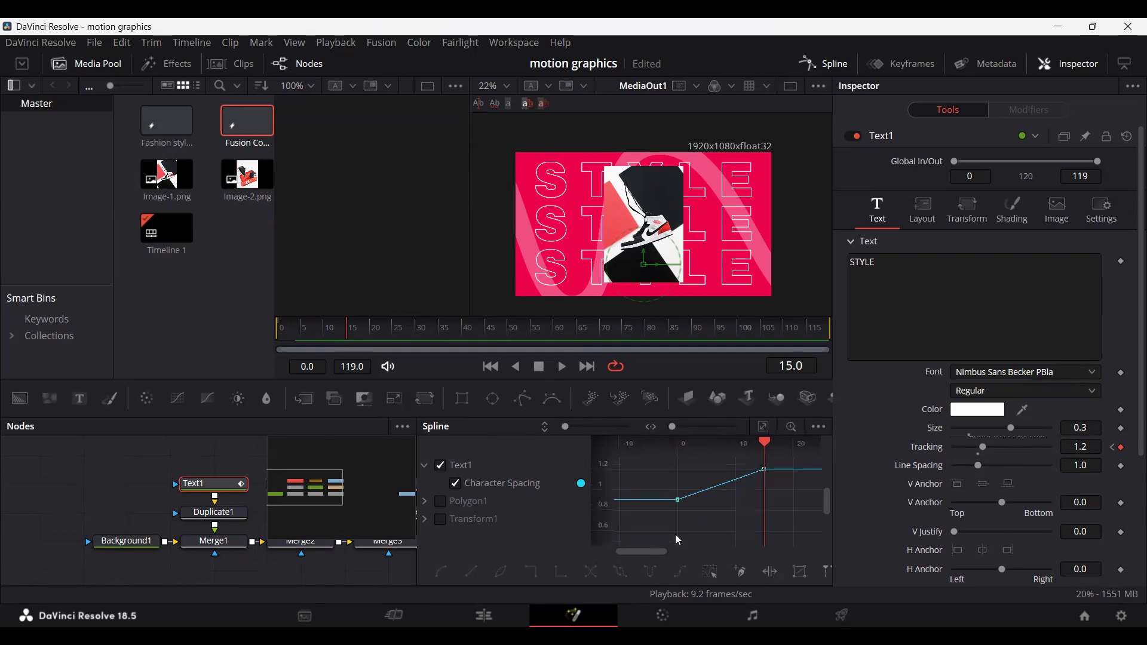
key(s)
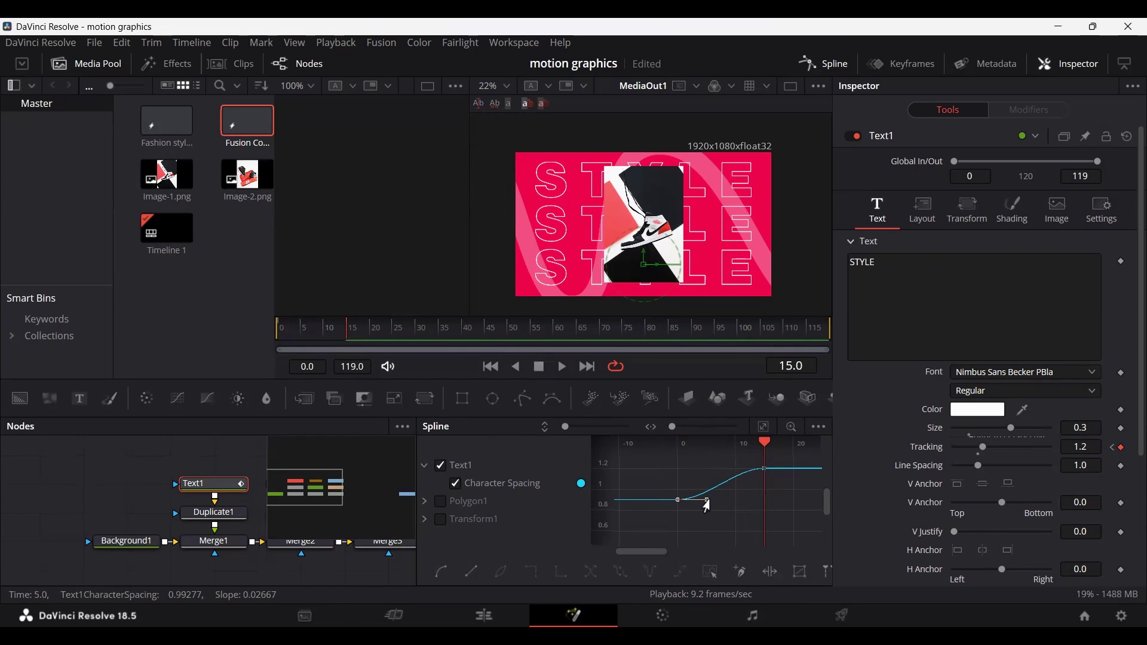
drag(708, 501, 724, 502)
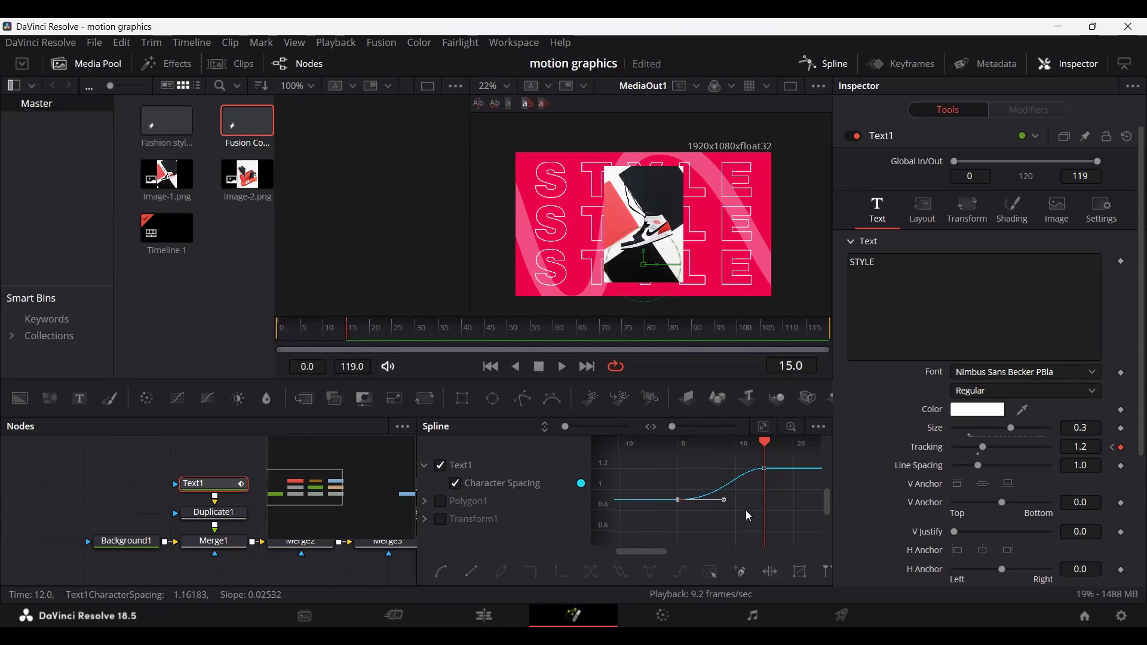
key(space)
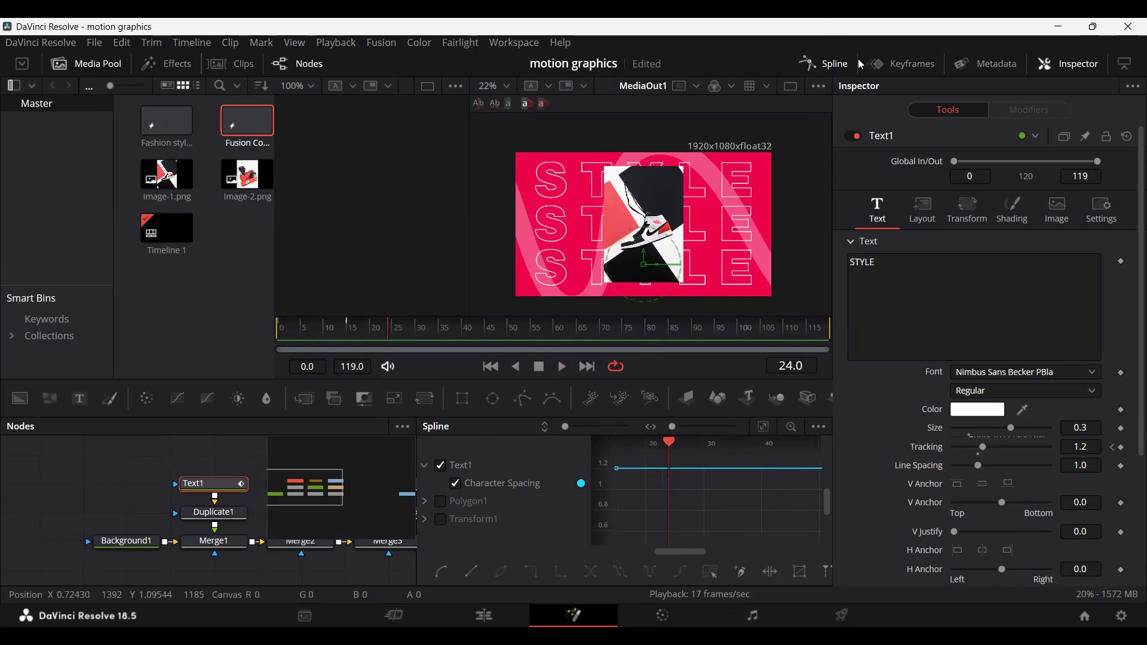
click(816, 63)
click(506, 493)
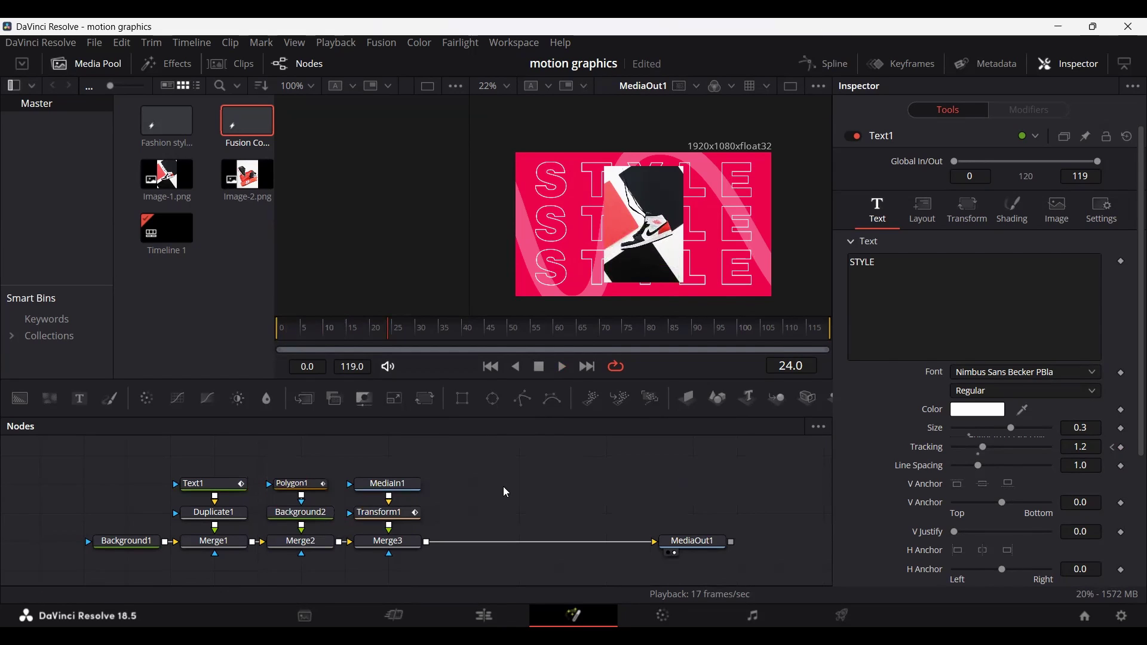
key(space)
Step: Add a Length keyframe to Polygon1 at frame 25 with the value 1.0
click(310, 490)
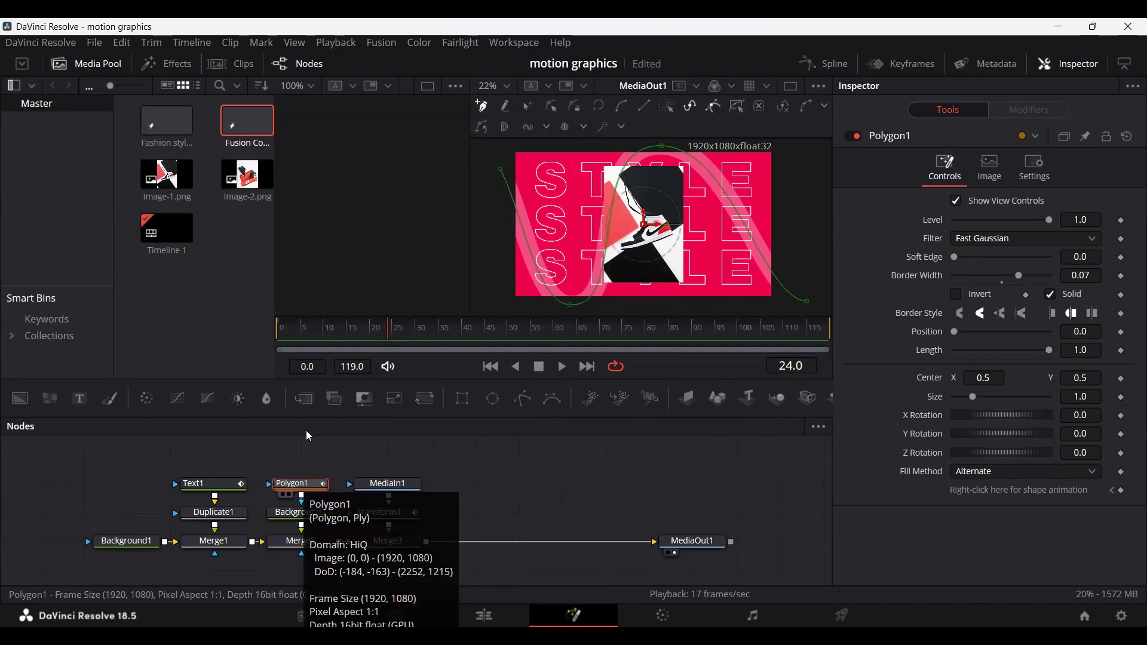
drag(314, 327, 376, 332)
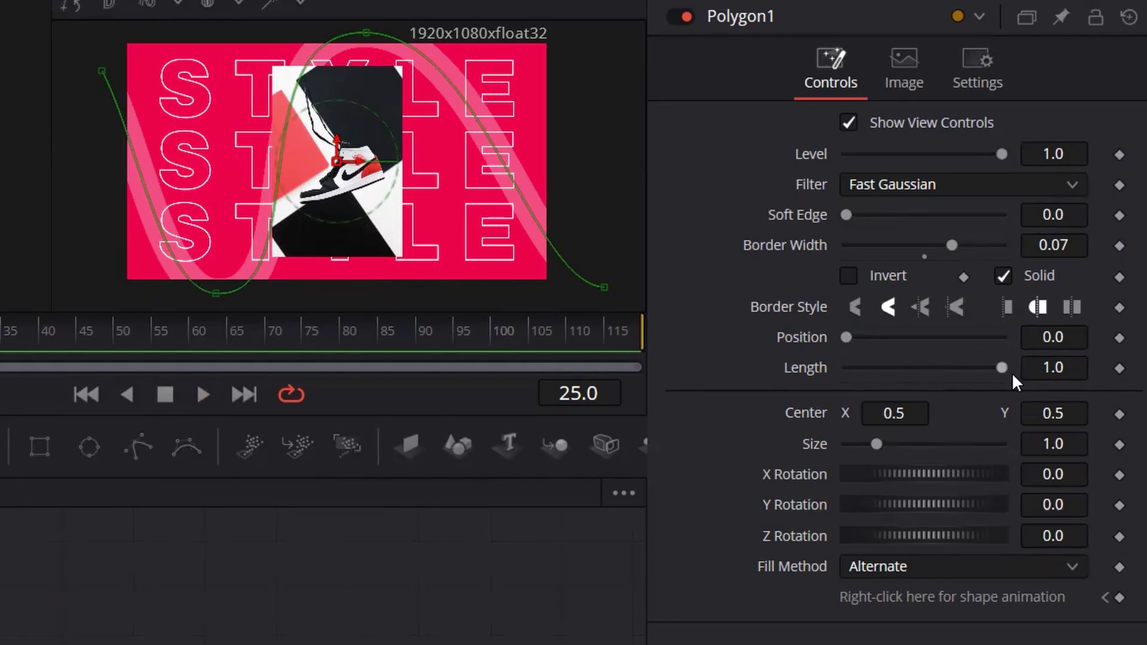
click(1119, 368)
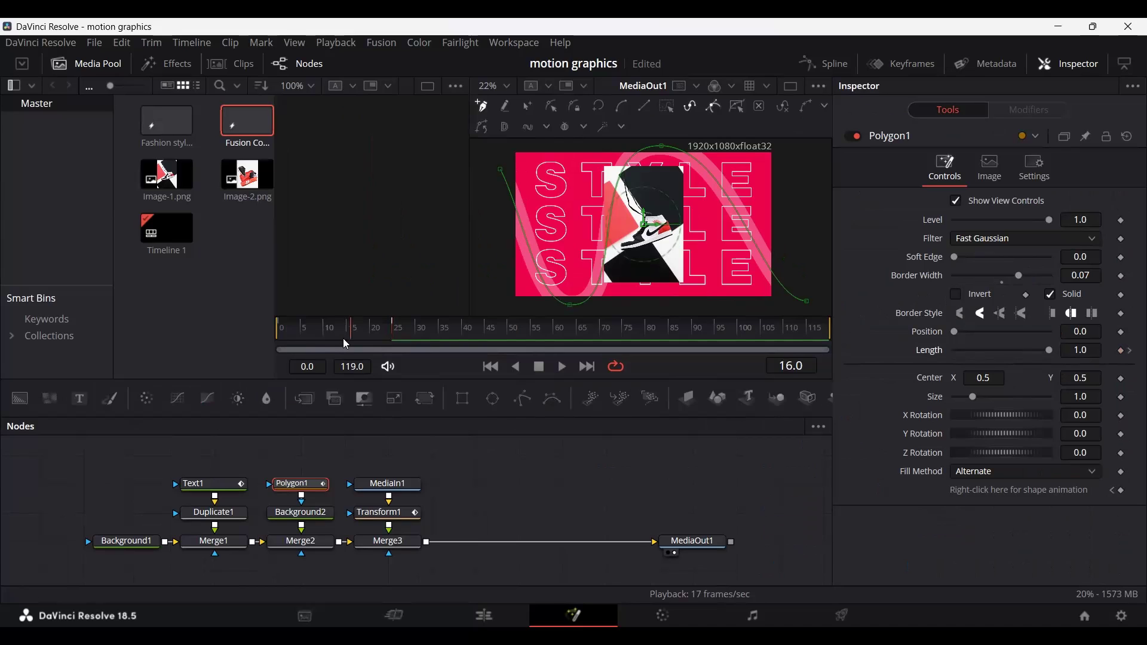
Step: At frame 10, set Polygon1's Length to 0.0 and play back the wave line drawing on
drag(343, 338, 326, 338)
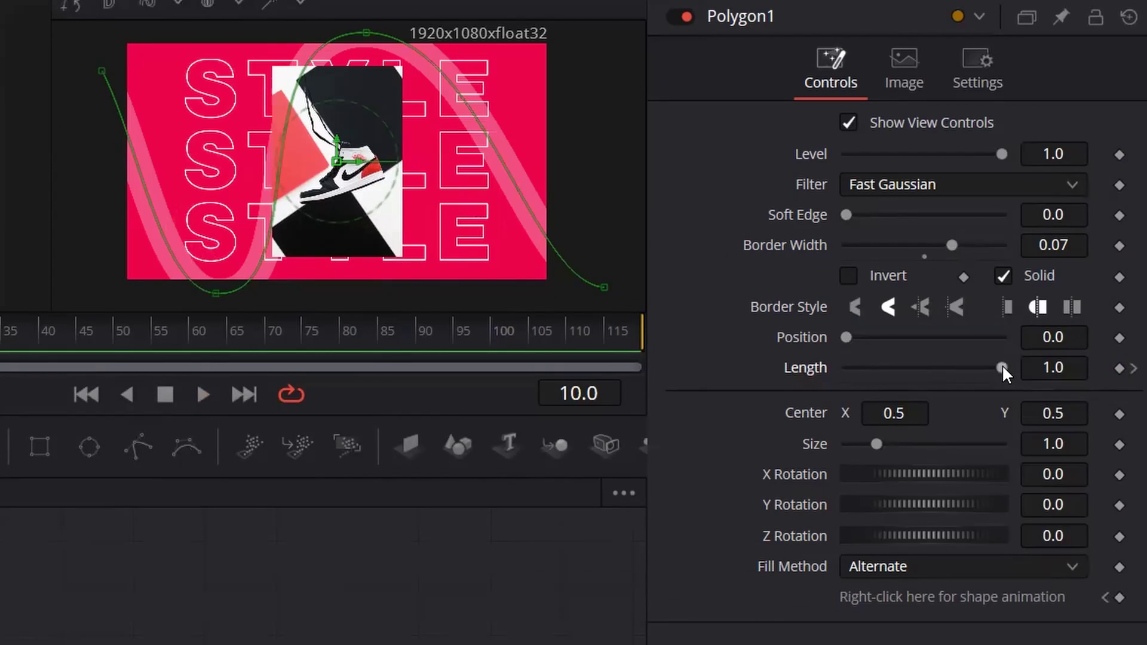
drag(1048, 350, 982, 360)
drag(888, 374, 826, 385)
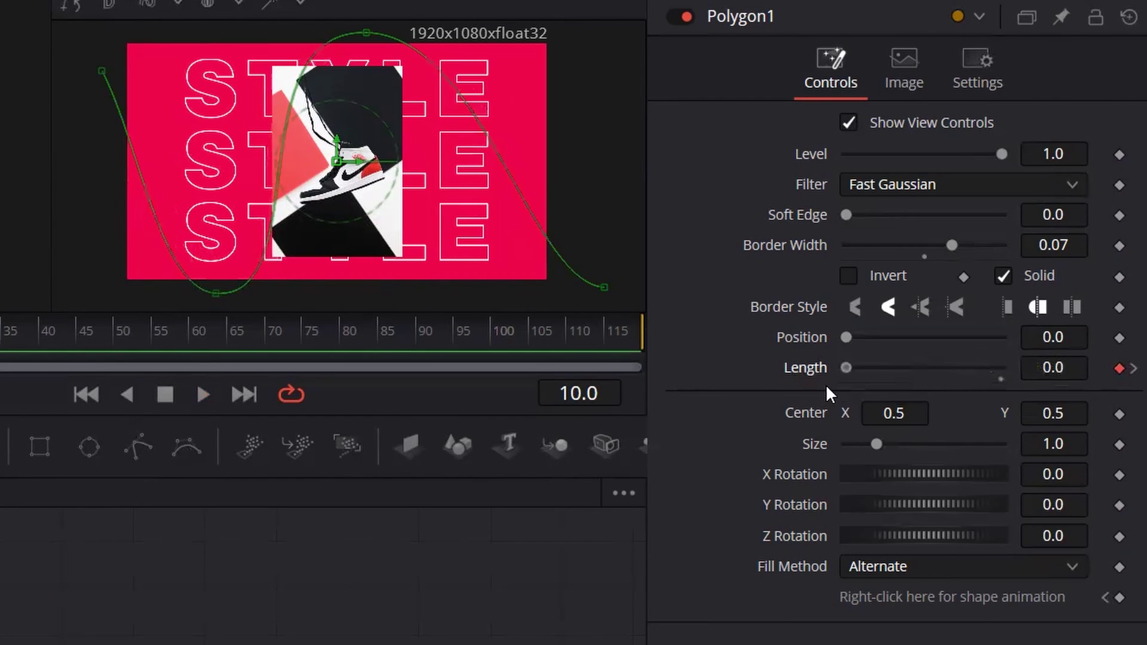
click(52, 550)
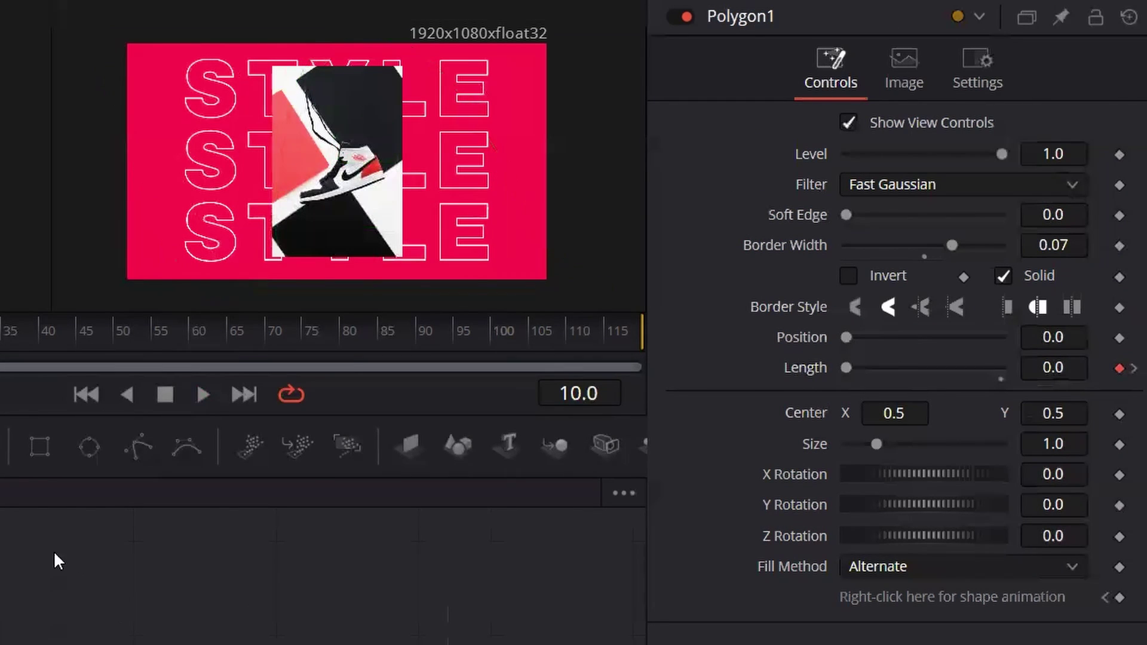
key(space)
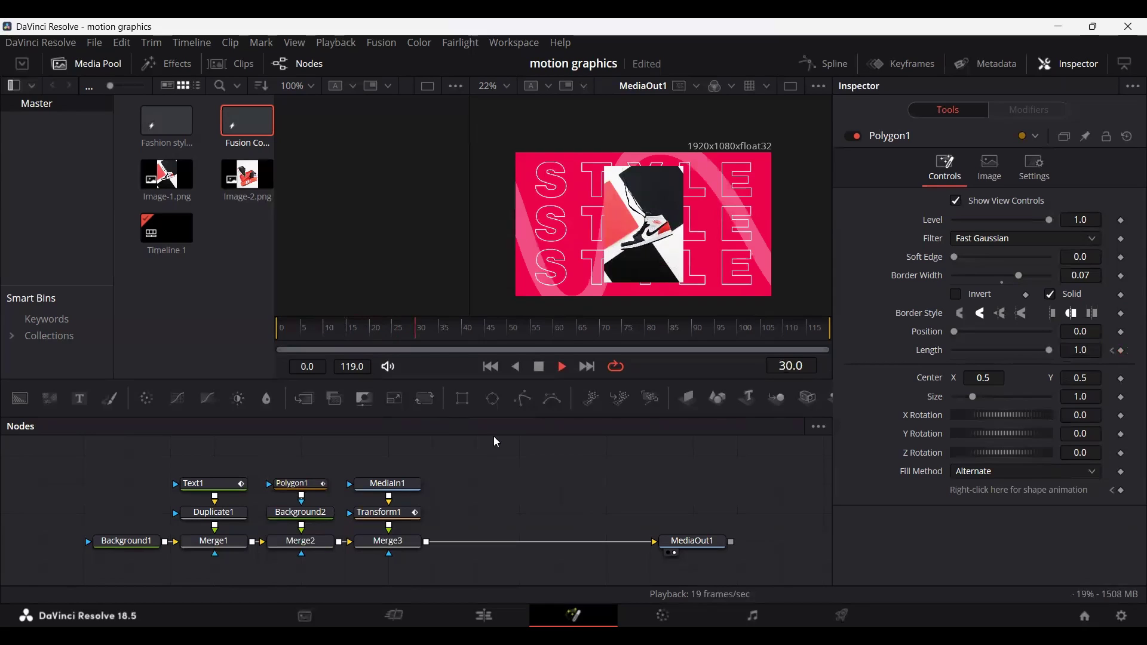
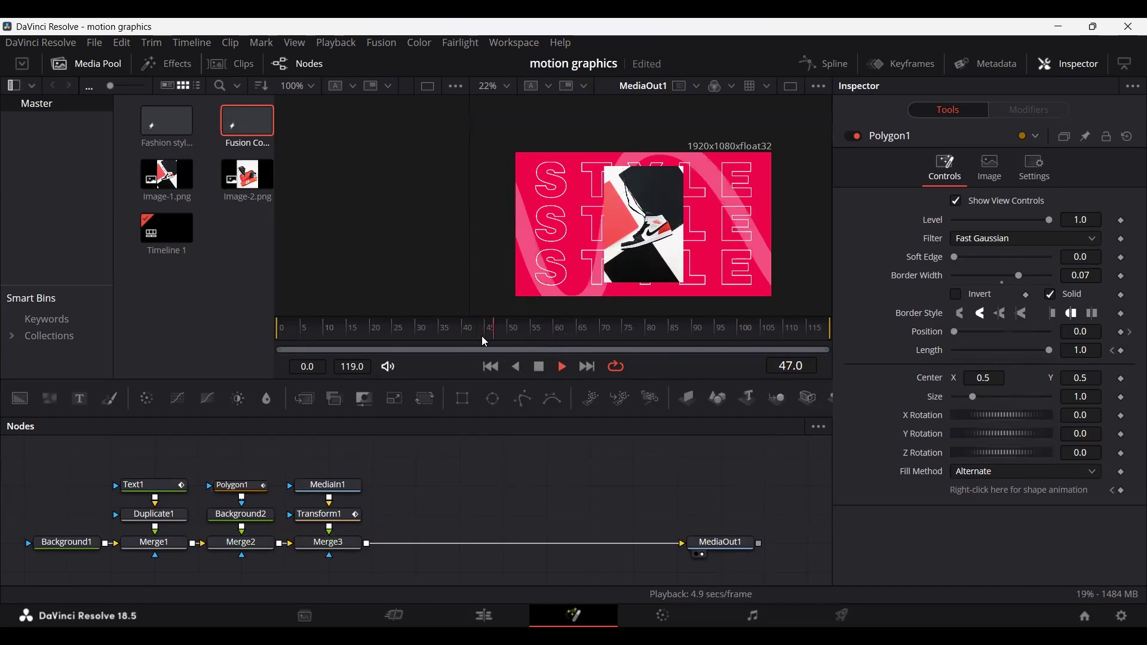
Step: Insert a Transform node between Merge3 and MediaOut1, and keyframe its Center at X 0.5, Y 0.5 on frame 55
drag(492, 330, 533, 336)
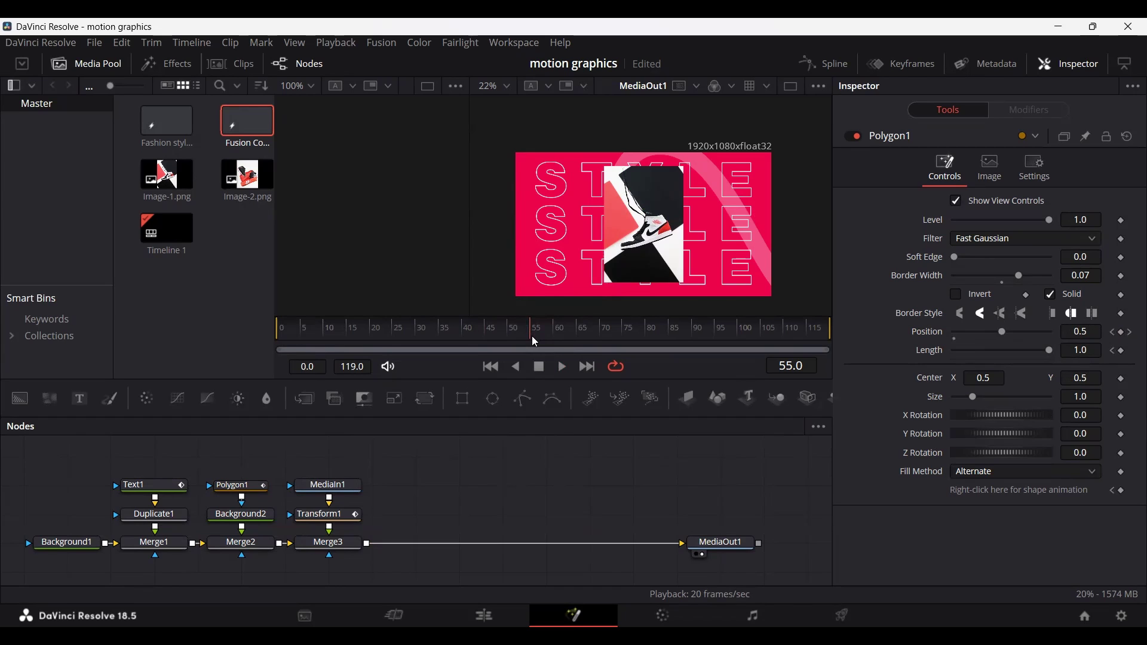
drag(425, 402, 413, 543)
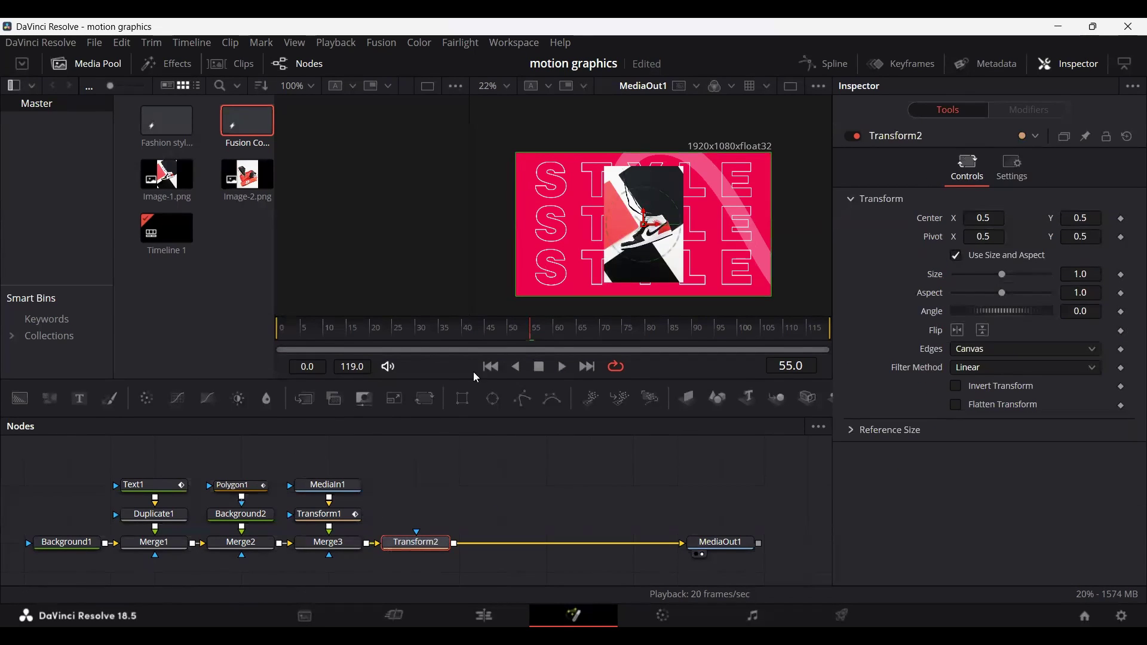
mouse_move(535, 339)
mouse_down()
mouse_move(504, 337)
mouse_move(547, 337)
mouse_move(535, 339)
mouse_up()
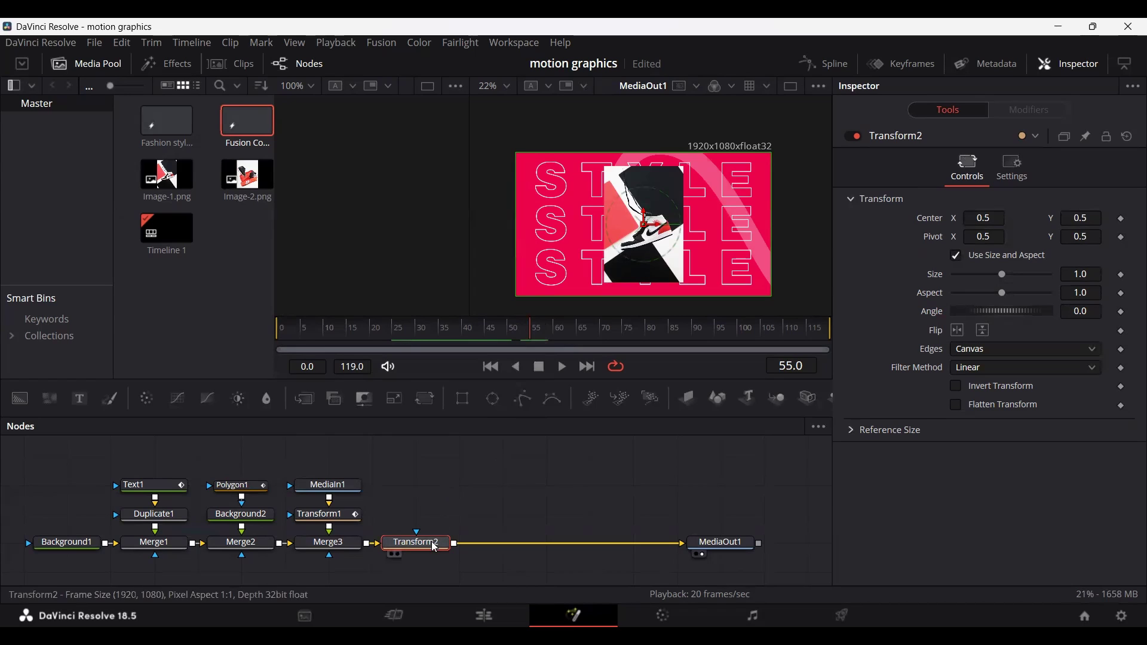
click(1123, 219)
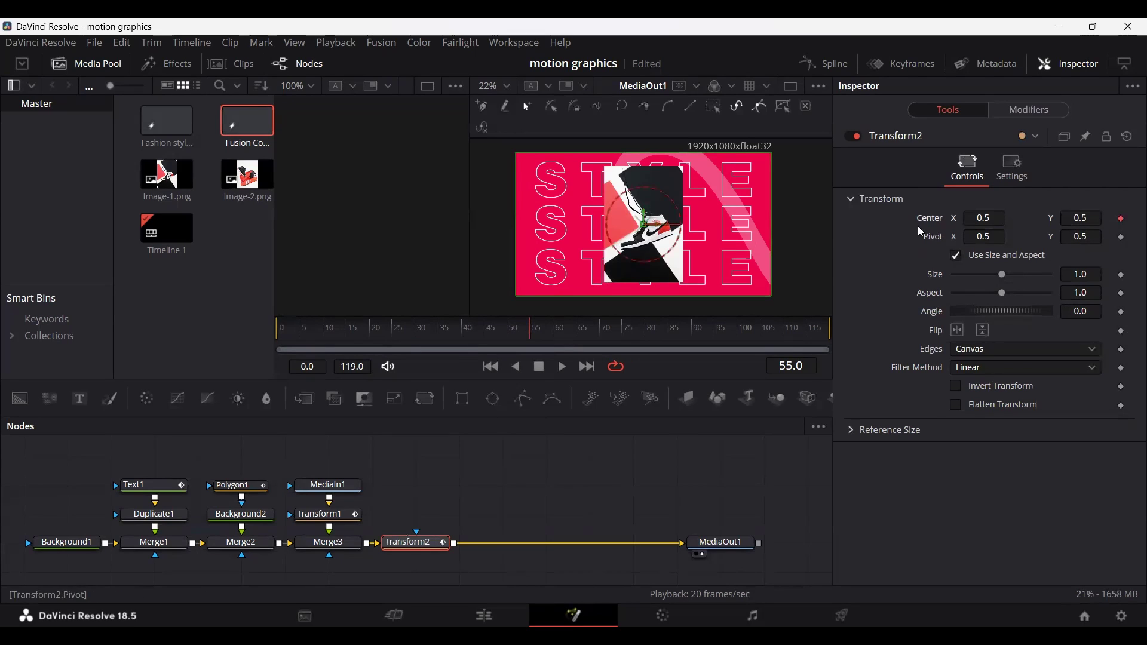
Step: At frame 65, slide the whole scene horizontally out of the frame by keyframing Transform2's Center X at about -0.516
click(566, 338)
drag(564, 332, 576, 335)
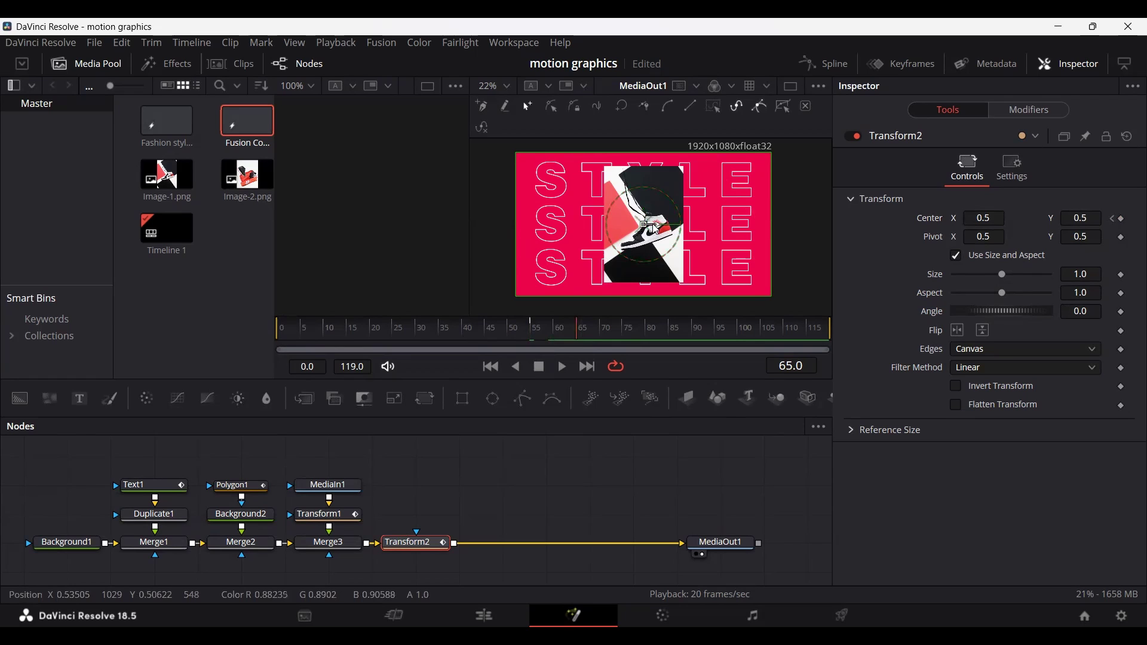
drag(650, 224, 396, 239)
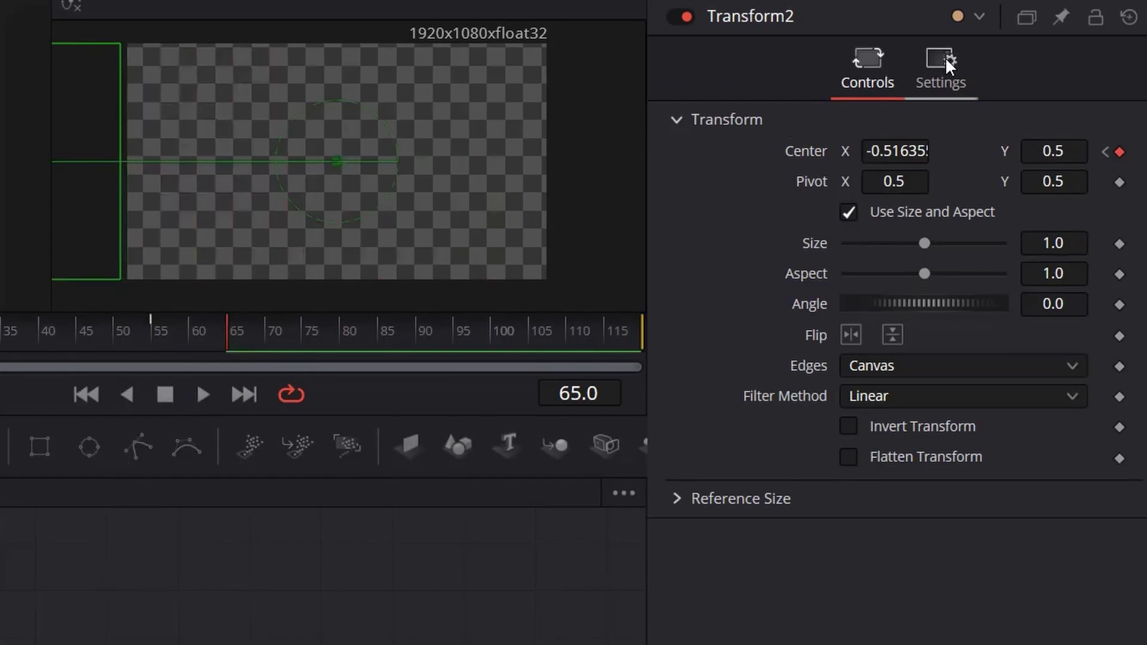
Step: Enable Motion Blur on Transform2 and set its Quality to 7
click(1017, 163)
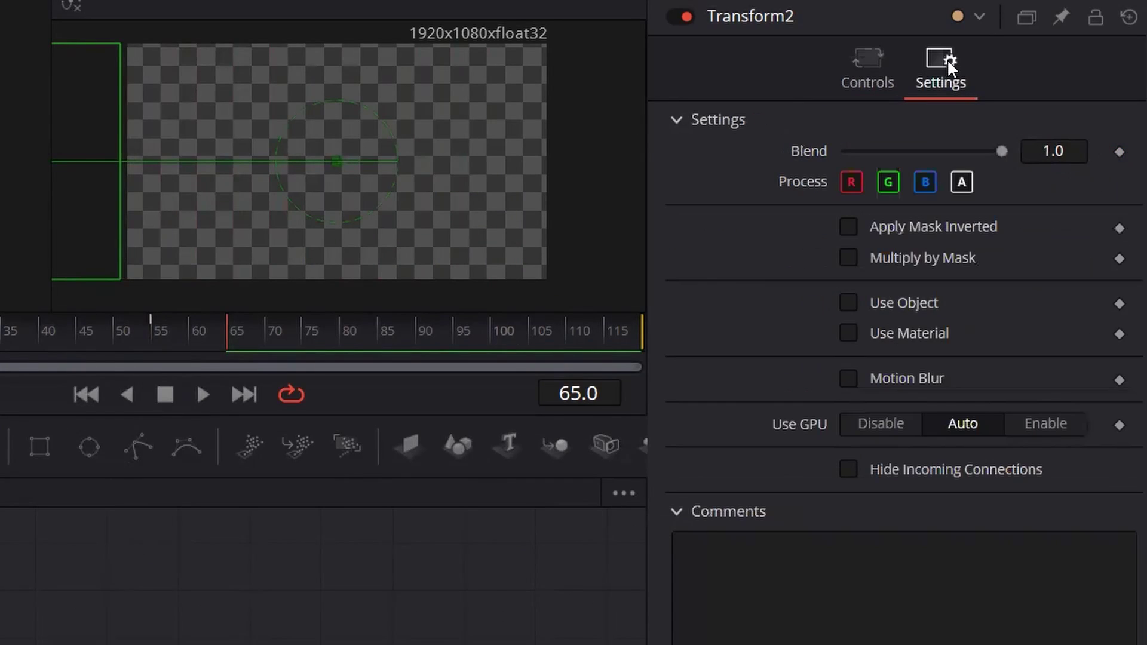
click(907, 378)
click(1085, 410)
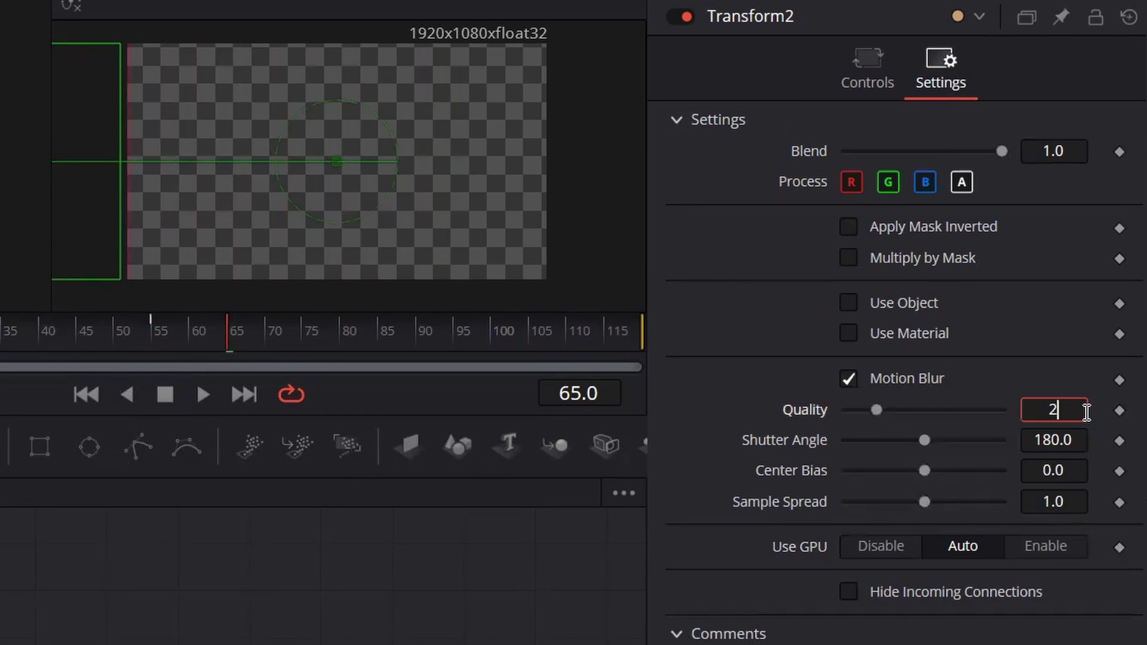
text(7)
key(Tab)
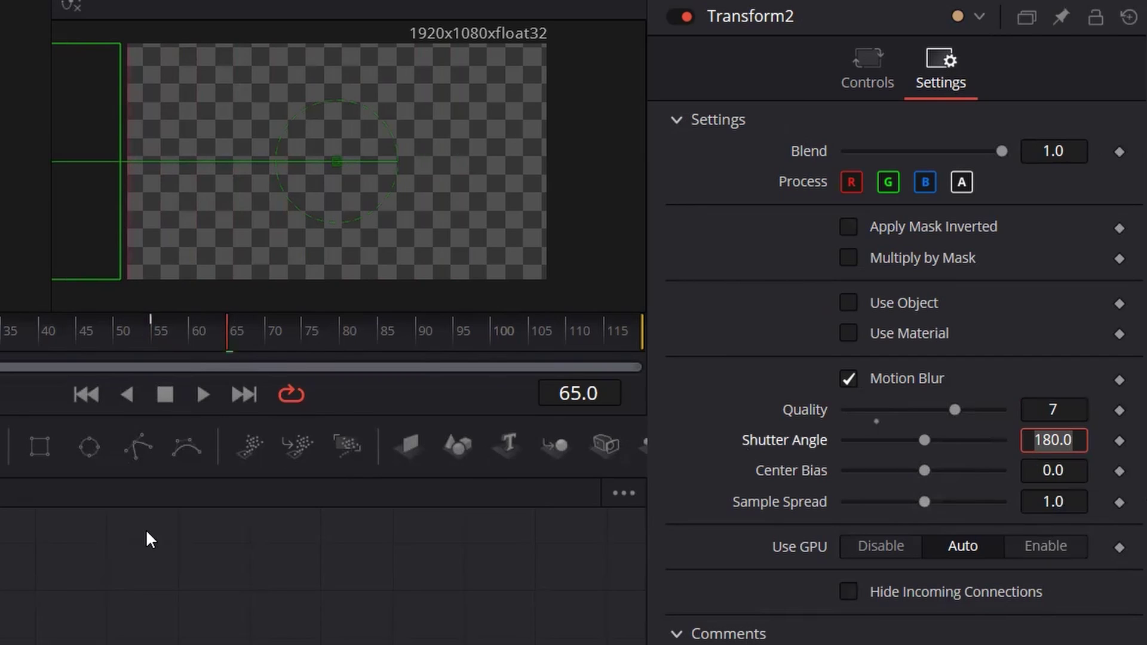
Step: Check the blur at frame 58, set Transform2's motion blur Shutter Angle to 60, and play back the slide-out
drag(177, 340, 178, 340)
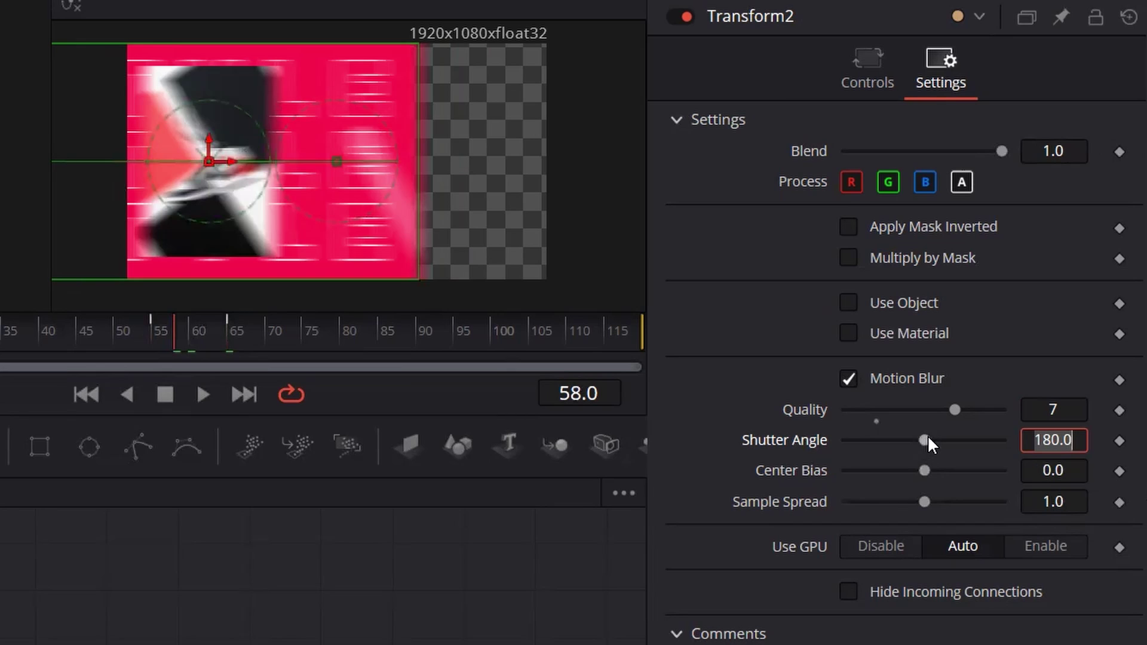
drag(927, 438, 876, 441)
click(1062, 440)
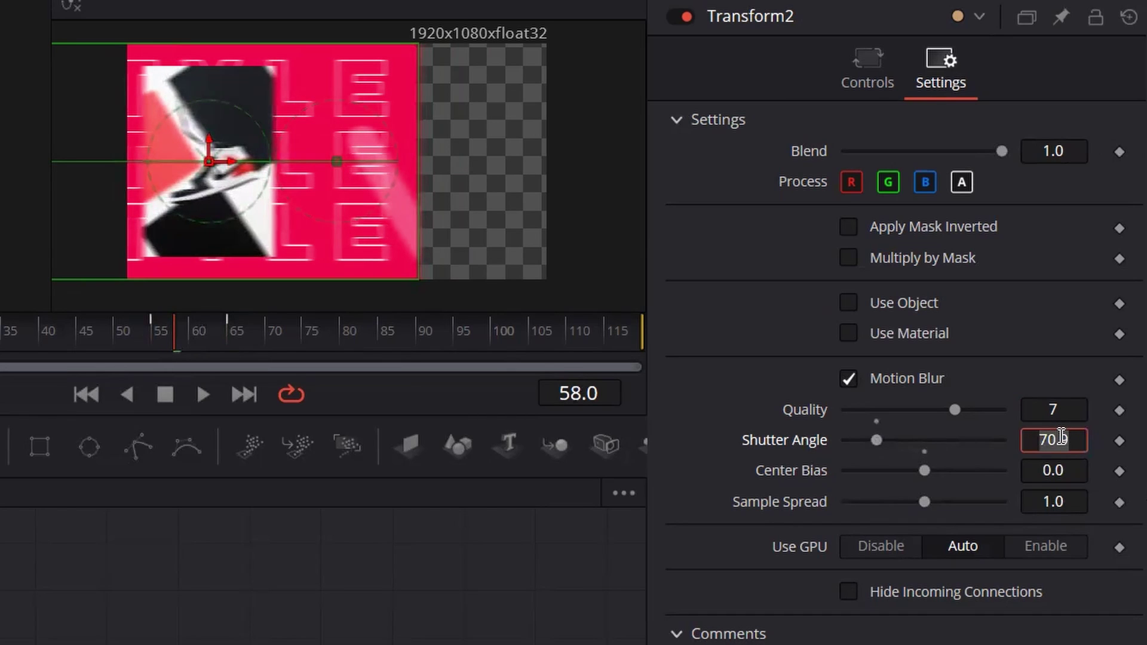
text(60)
key(Tab)
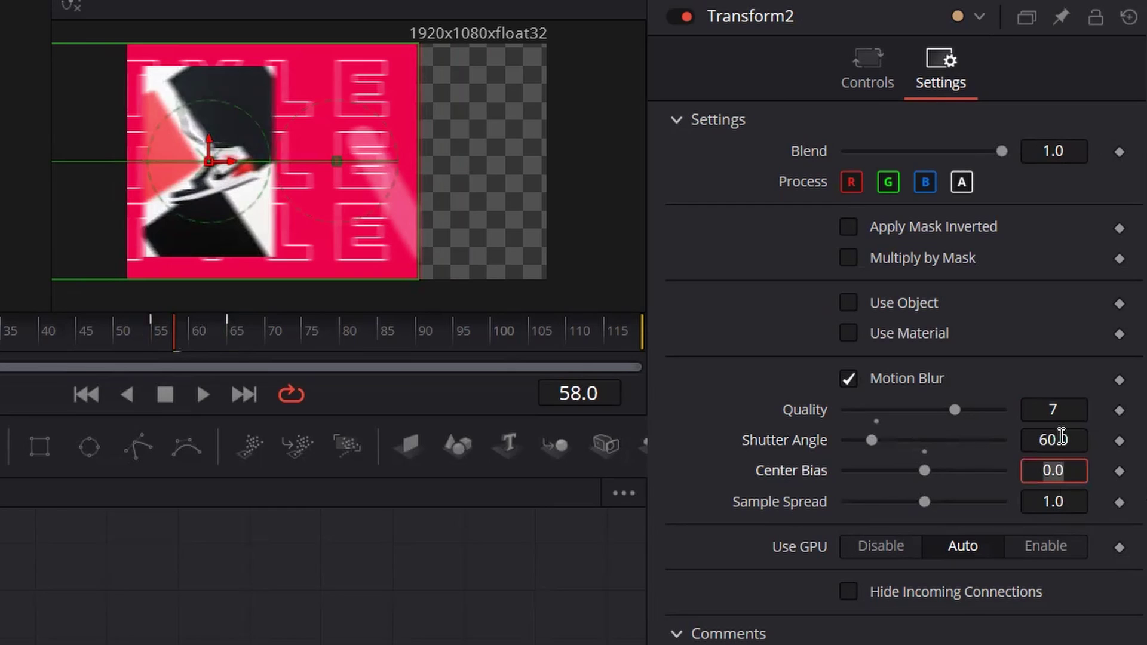
click(751, 569)
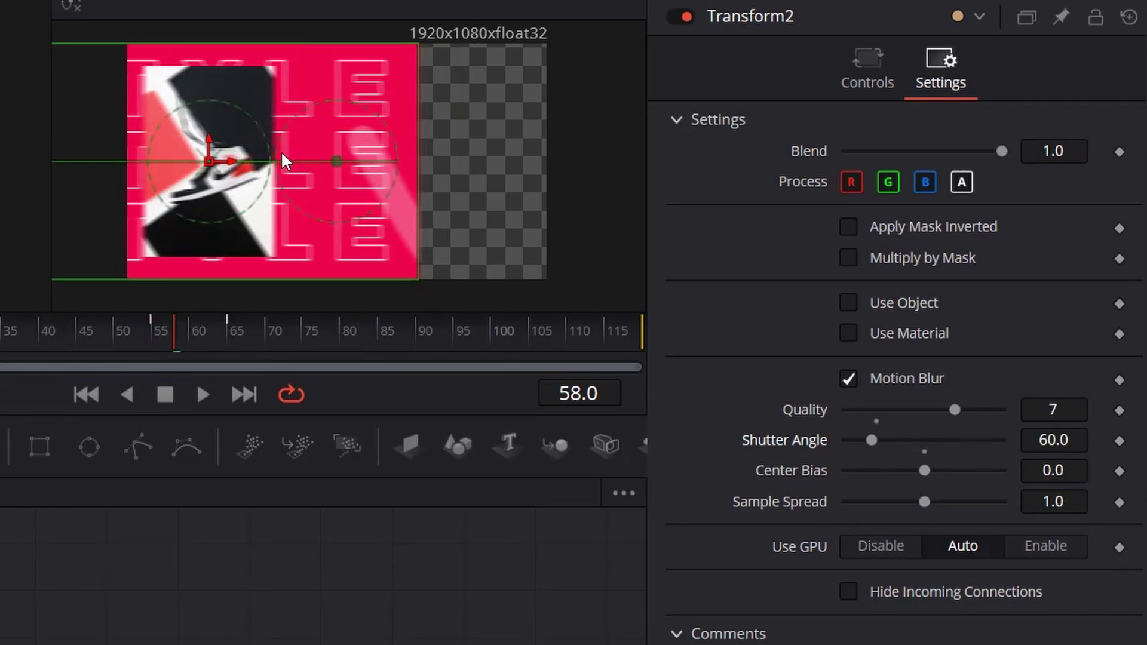
click(92, 332)
key(space)
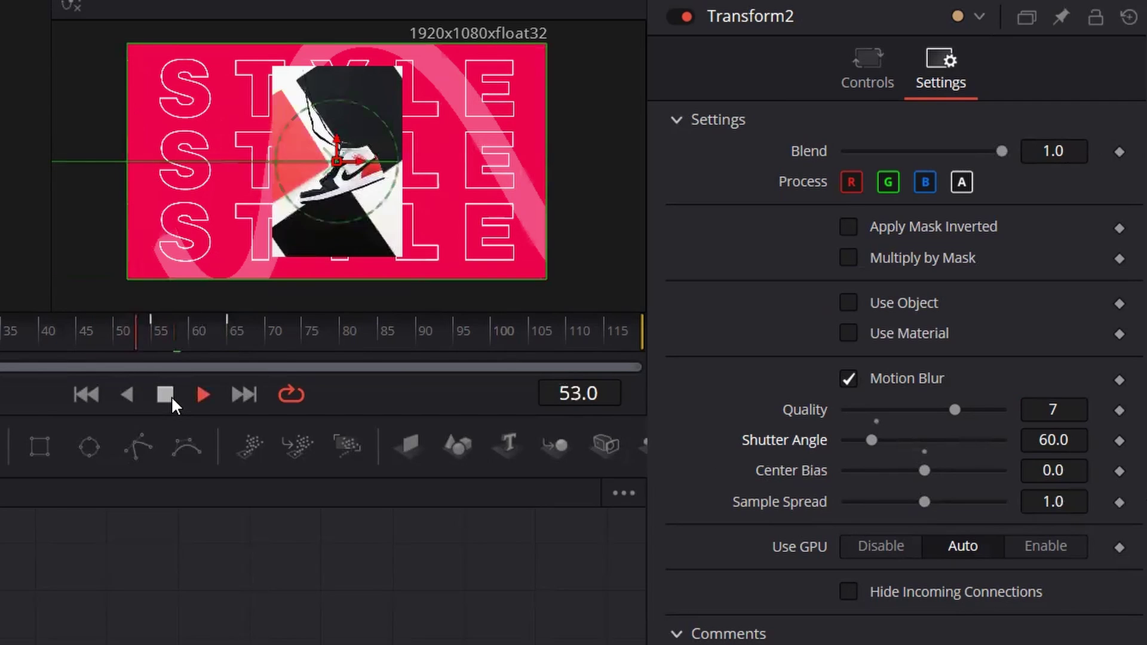
click(158, 334)
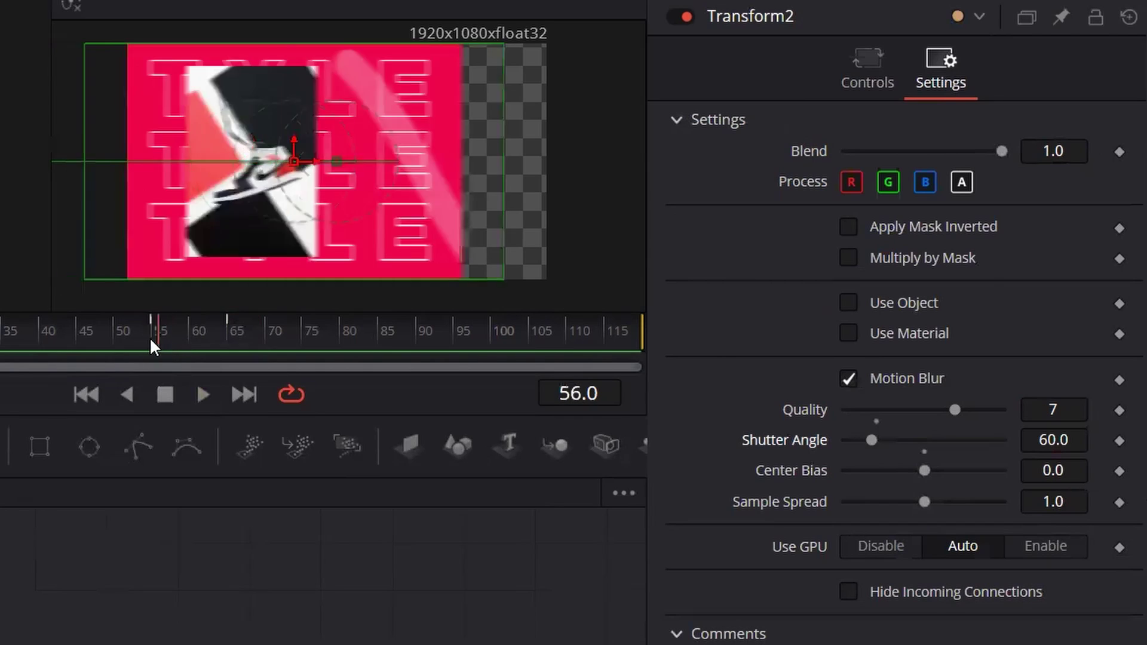
mouse_move(151, 341)
mouse_down()
mouse_move(231, 339)
mouse_move(139, 344)
mouse_move(183, 339)
mouse_move(153, 338)
mouse_up()
key(space)
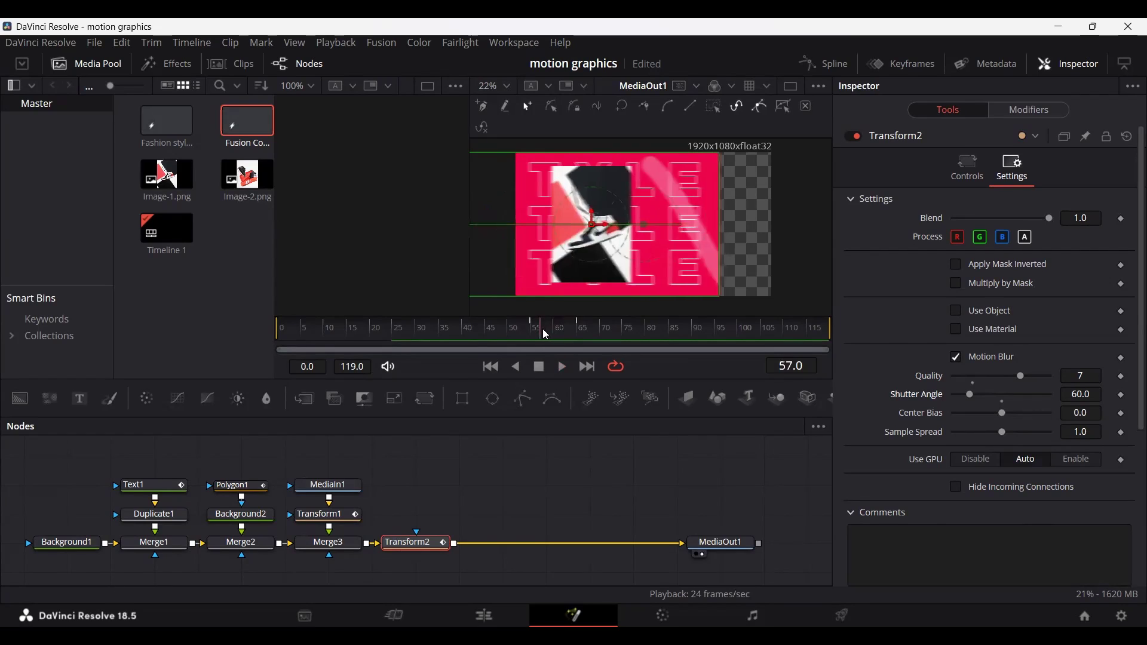
mouse_move(543, 330)
mouse_down()
mouse_move(556, 331)
mouse_move(542, 332)
mouse_up()
Step: Open the Spline editor and hide Polygon1's Position and Length curves so only Transform2's Displacement curve is shown
click(825, 64)
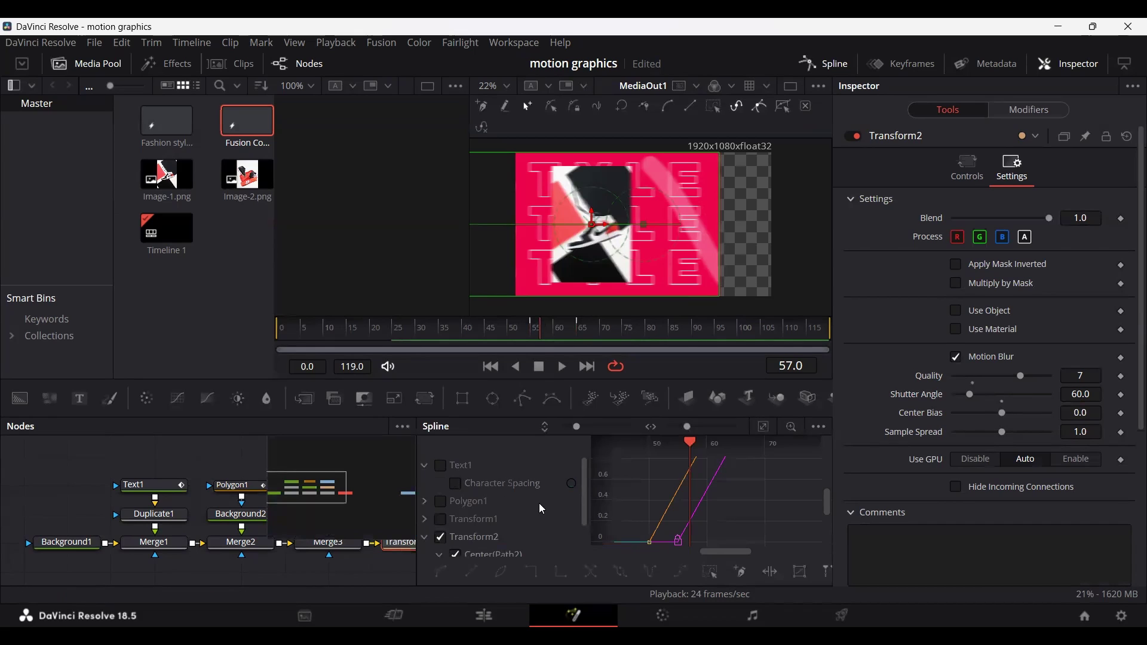
scroll(514, 520, down, 2)
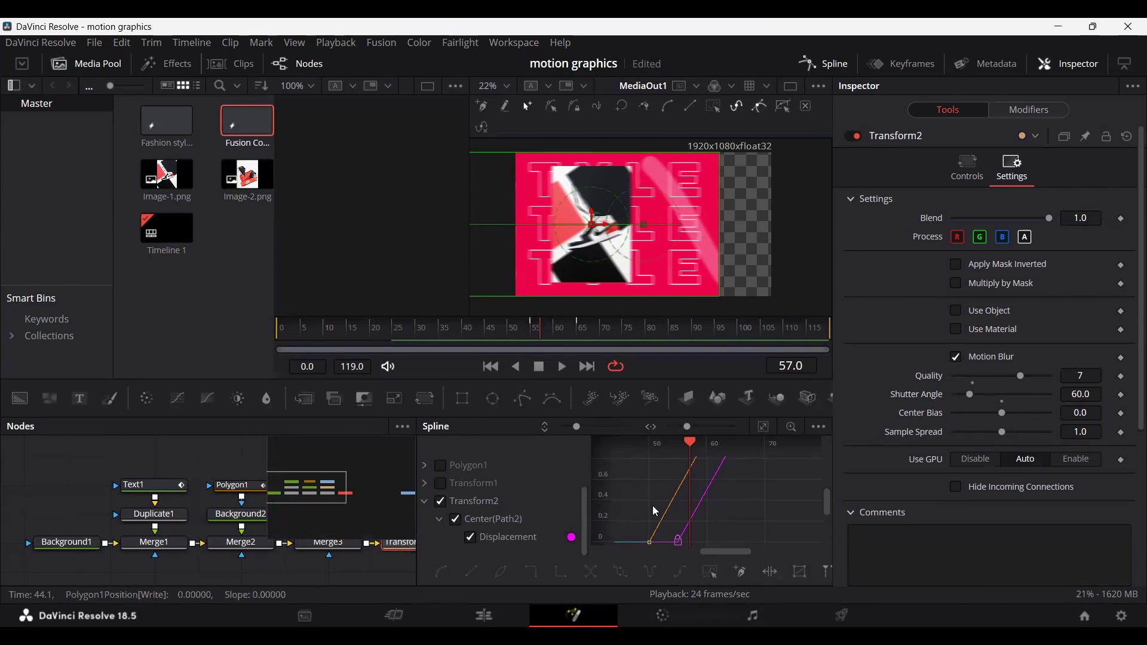
click(764, 427)
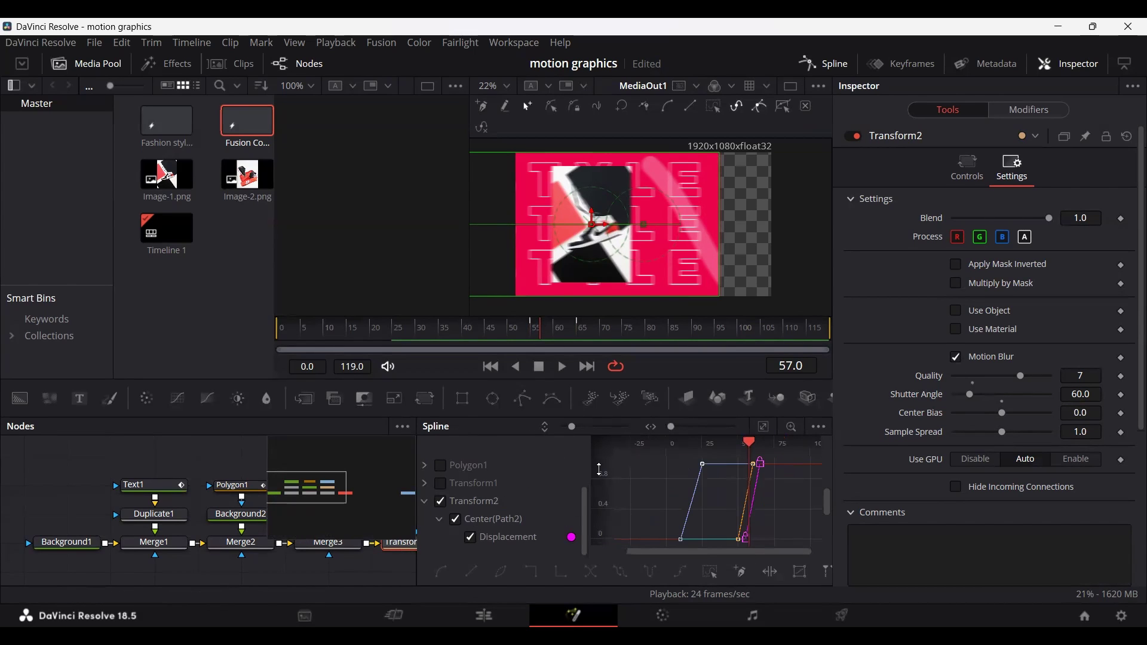
drag(600, 470, 603, 505)
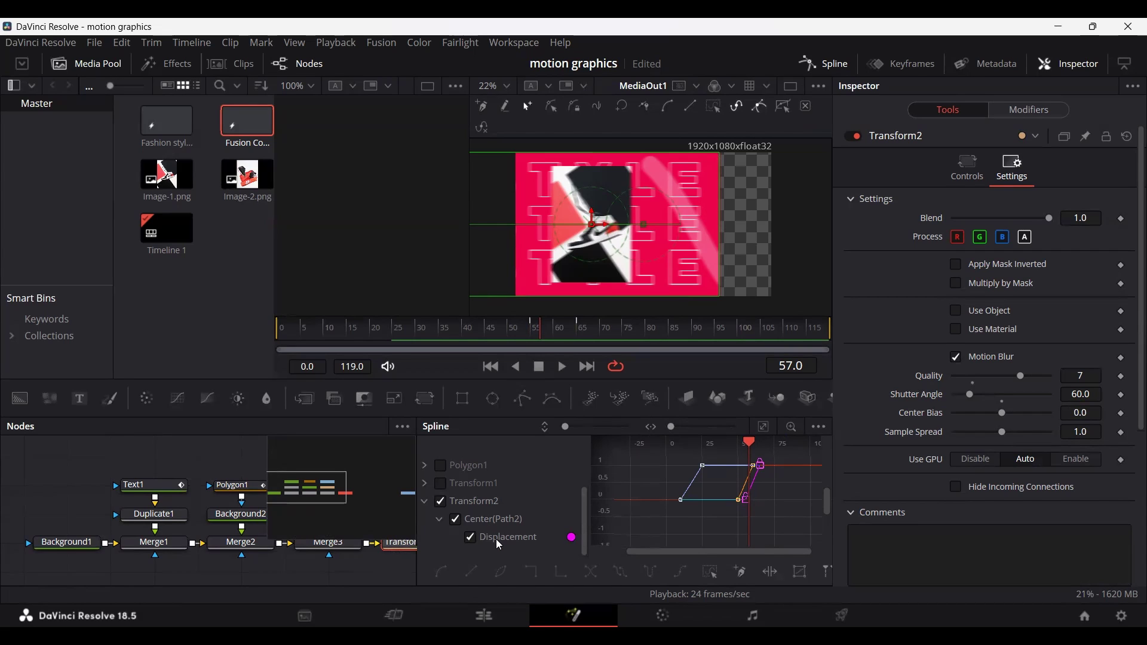
click(490, 519)
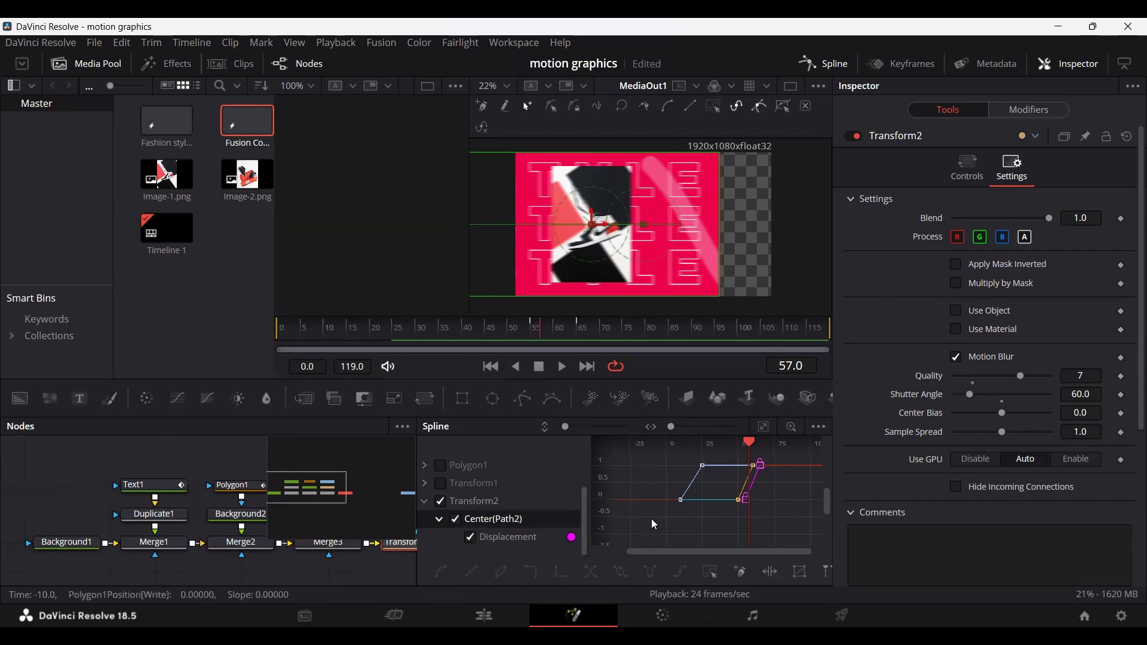
click(682, 504)
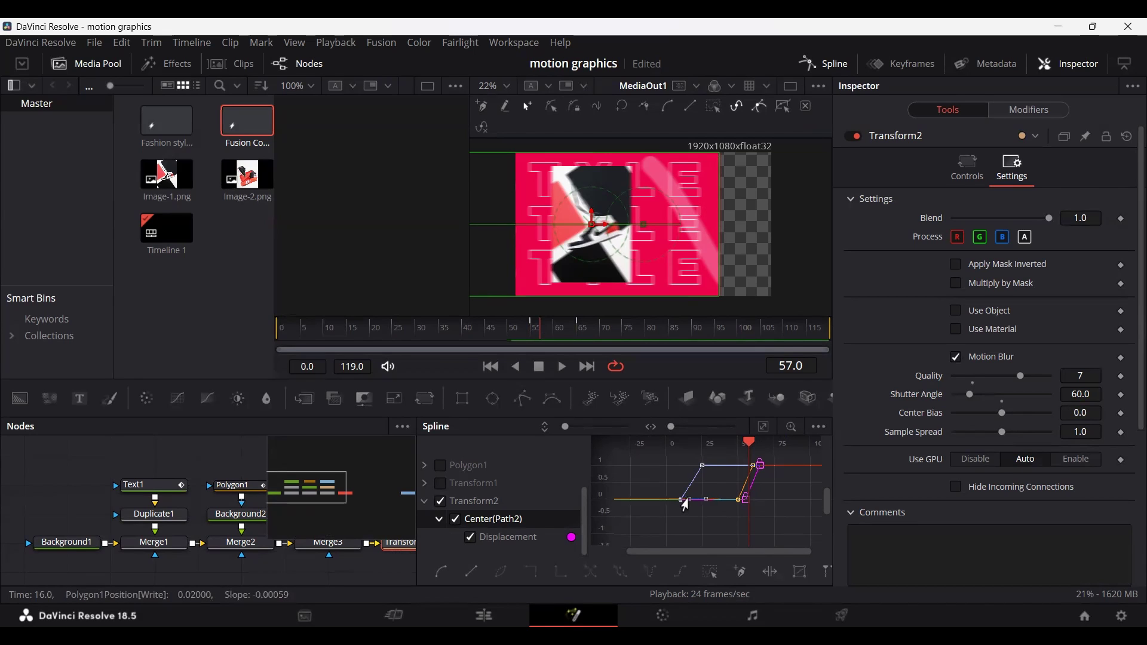
click(686, 505)
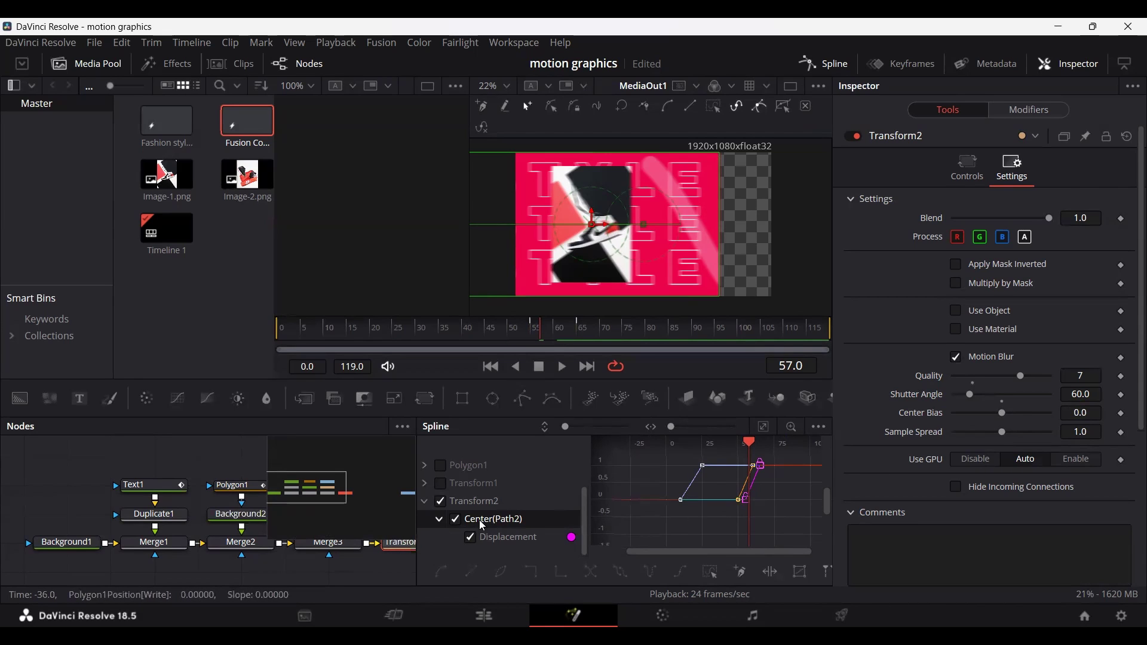
click(426, 483)
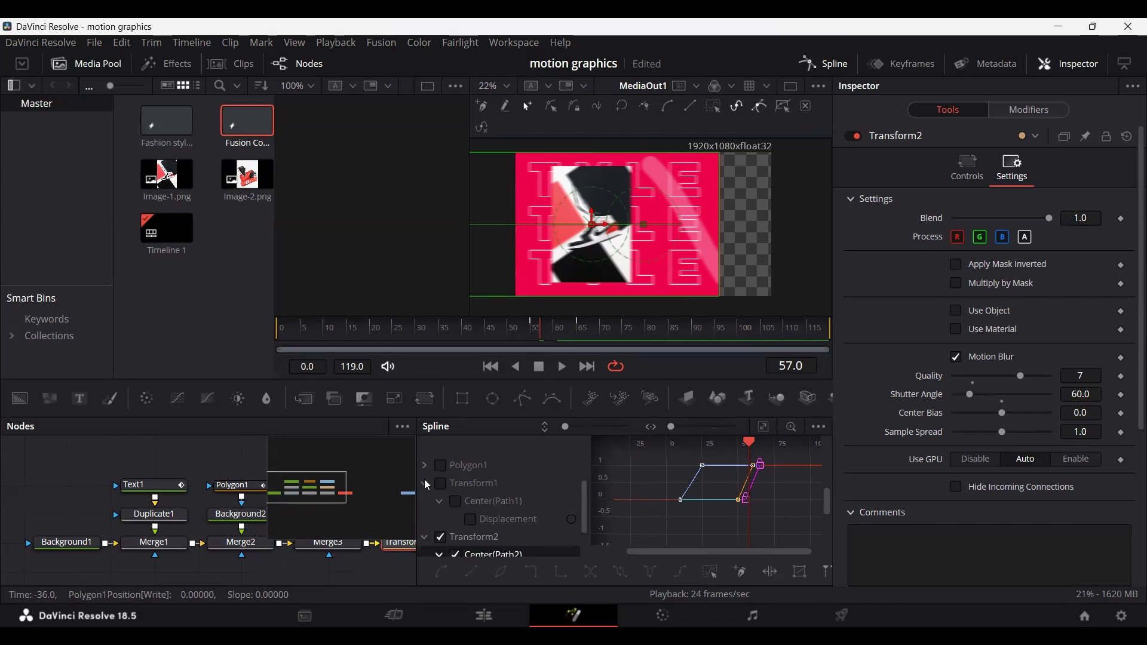
click(426, 468)
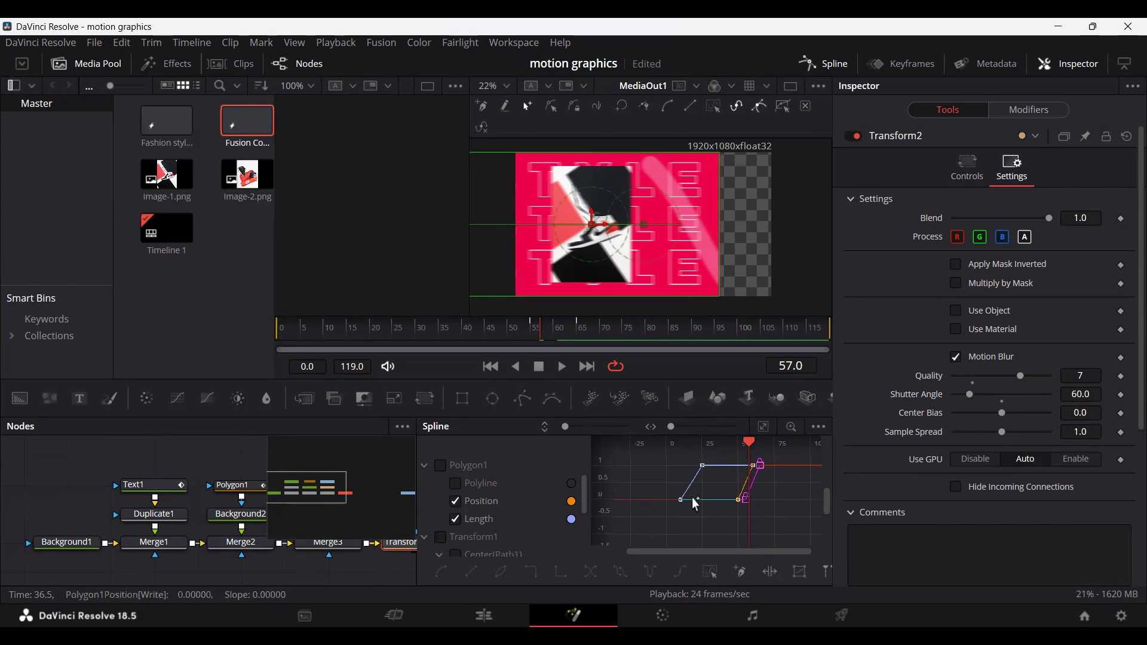
click(457, 518)
click(456, 501)
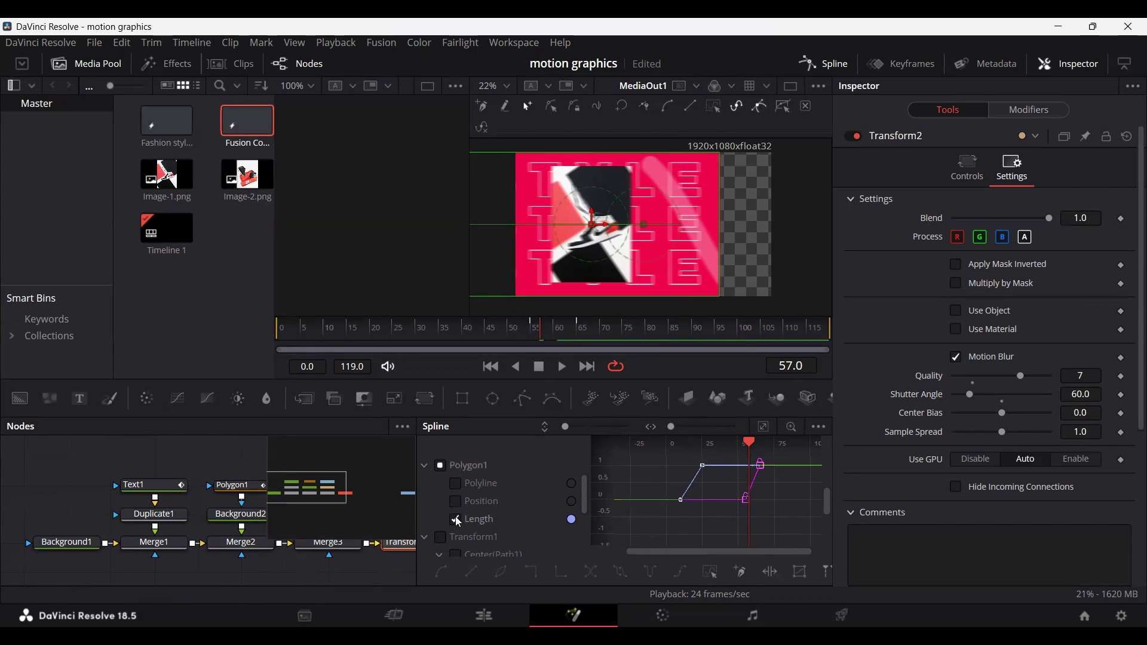
click(426, 467)
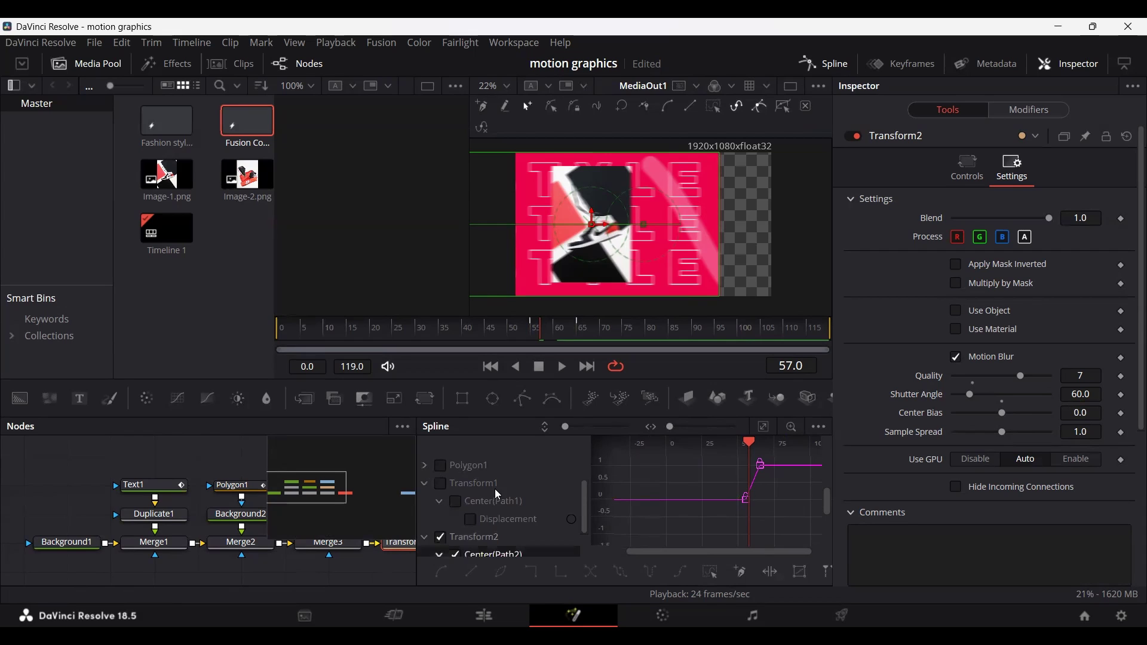
Step: Fit Transform2's Displacement curve in the Spline editor, move its first keyframe to frame 60, and play back the transition
scroll(499, 495, down, 2)
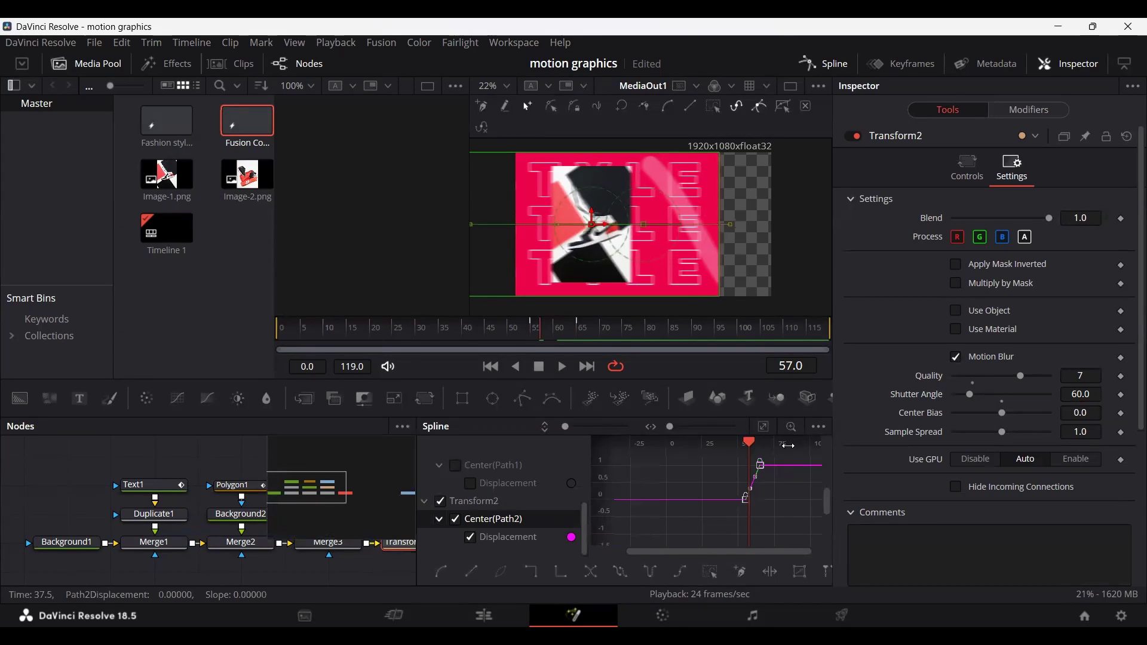
scroll(765, 472, left, 1)
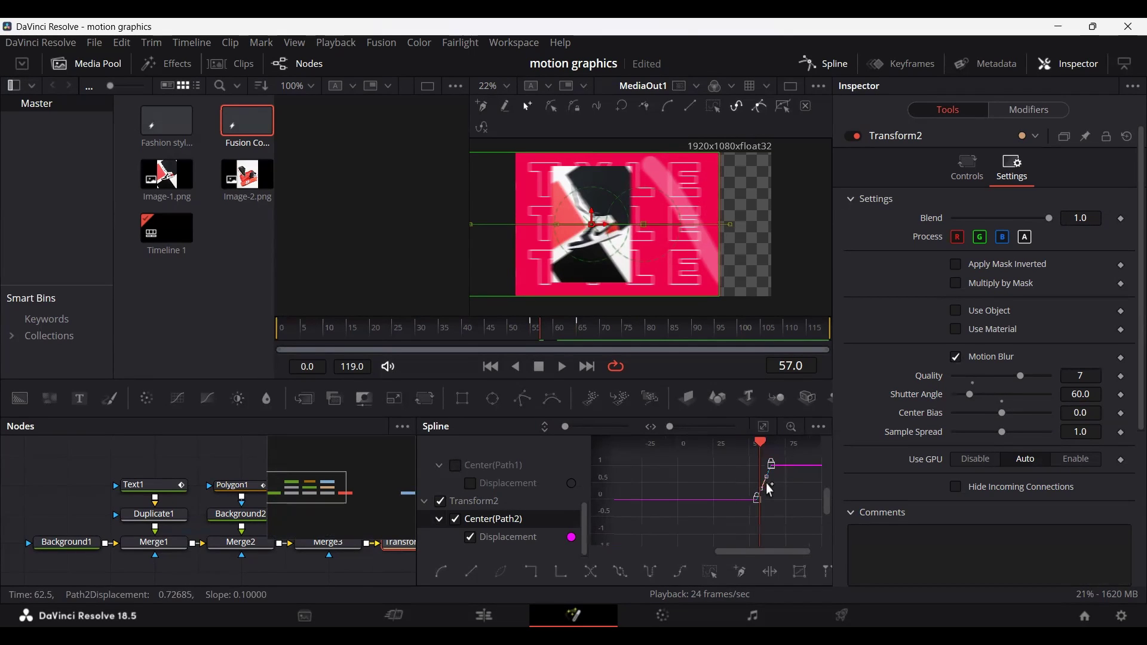
scroll(771, 490, up, 5)
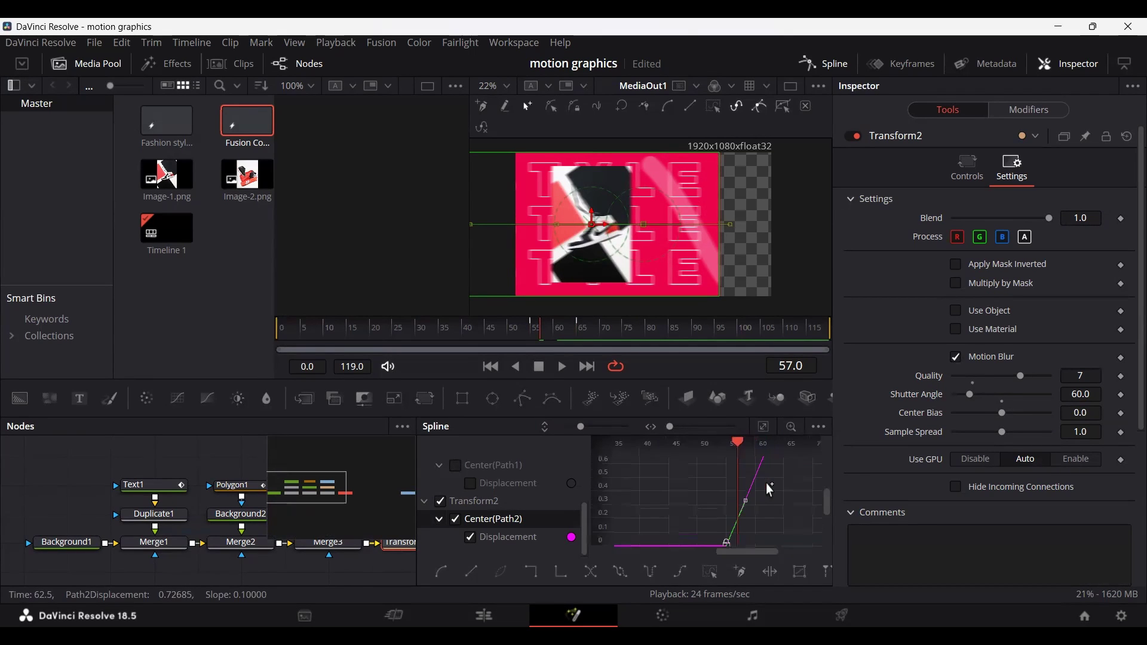
click(764, 426)
scroll(717, 490, down, 2)
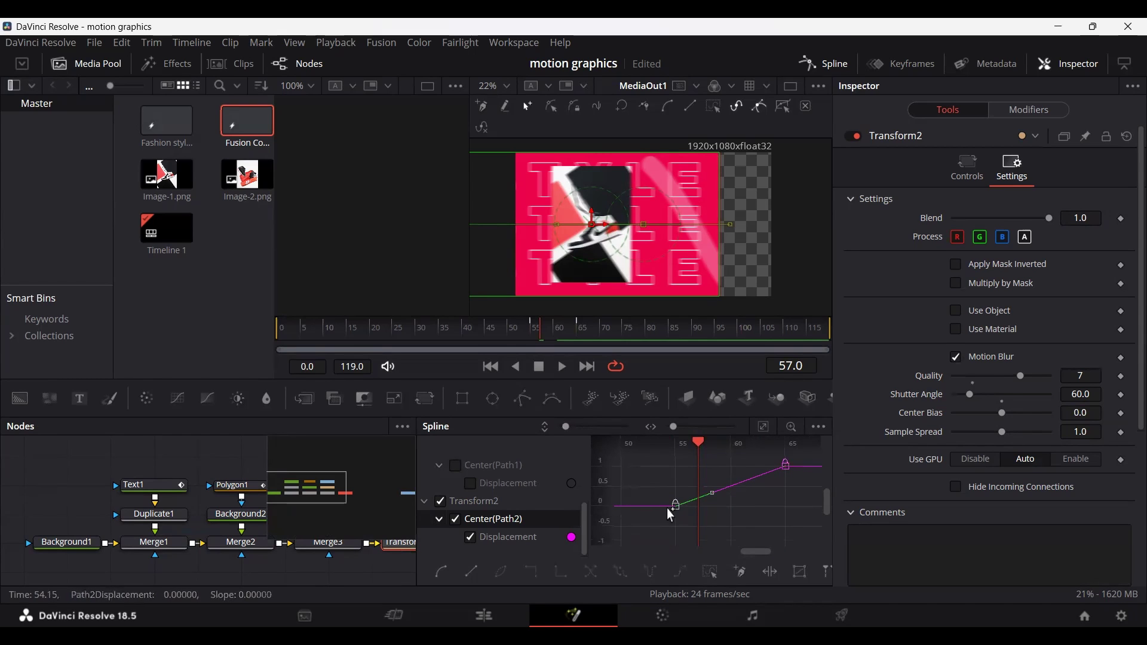
drag(676, 507, 730, 450)
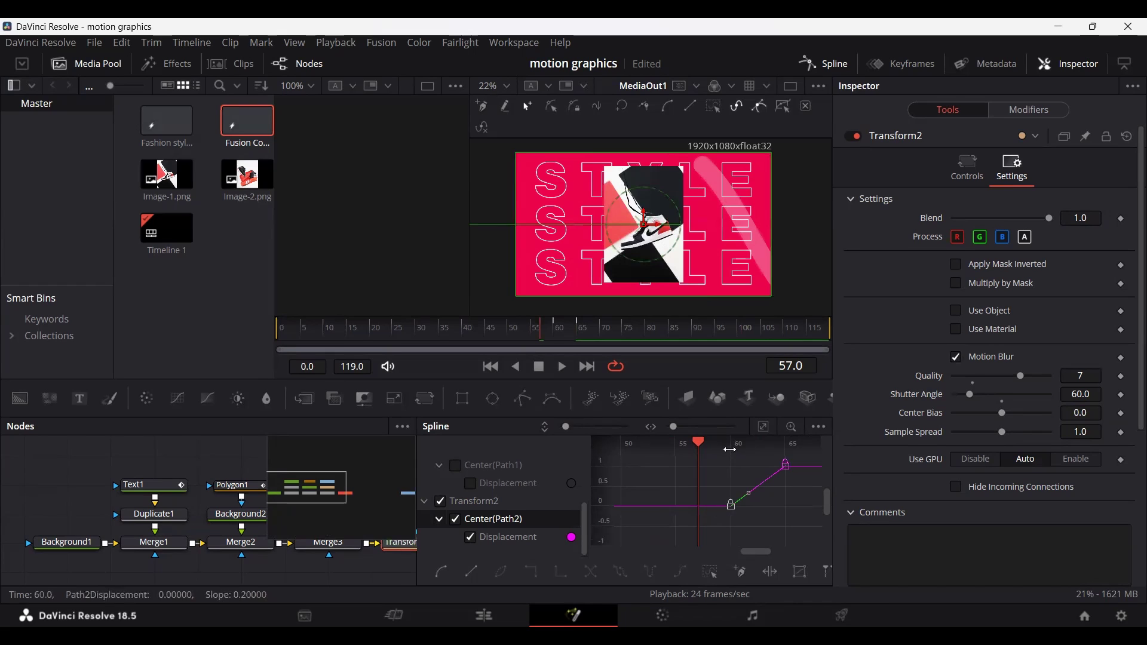
click(824, 64)
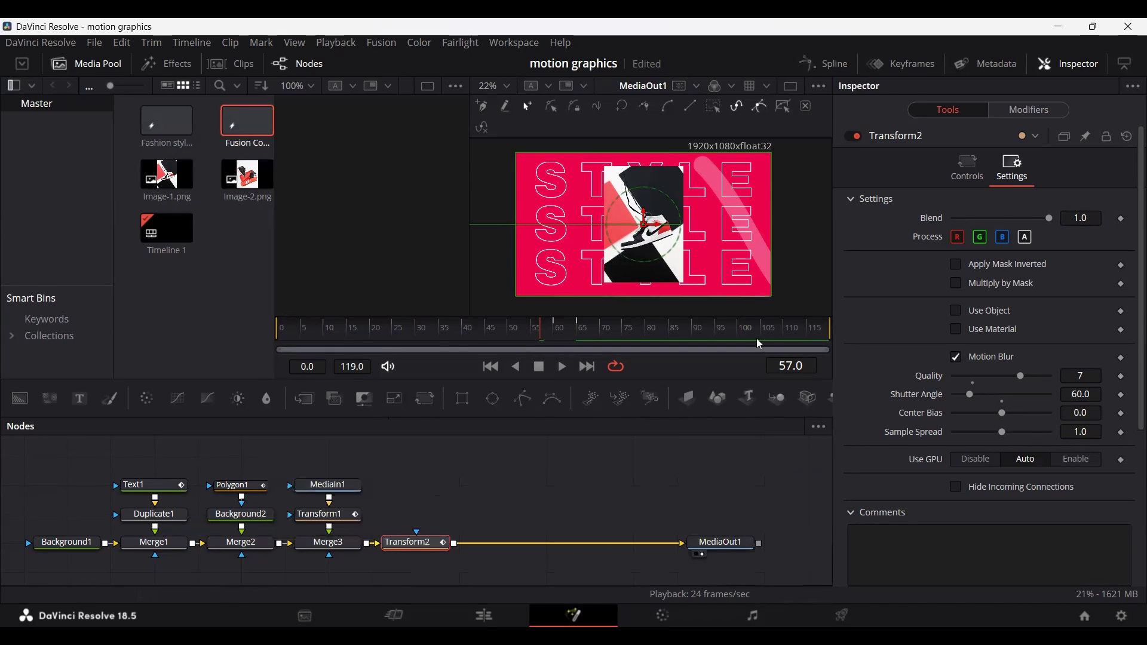
click(491, 328)
click(547, 491)
key(space)
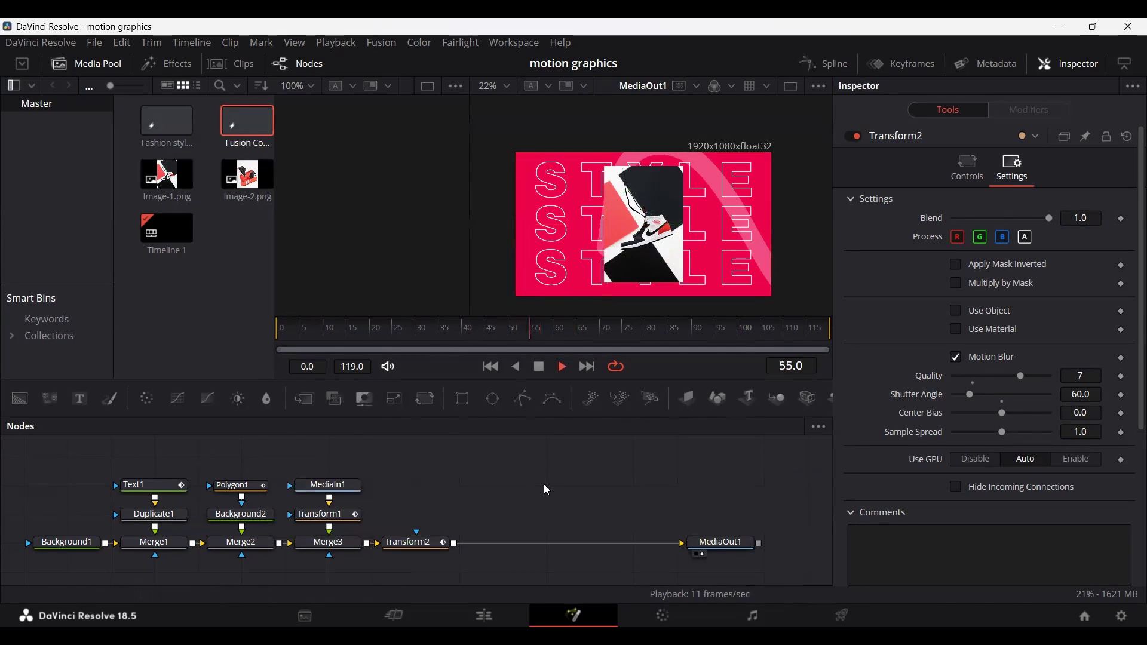
click(545, 328)
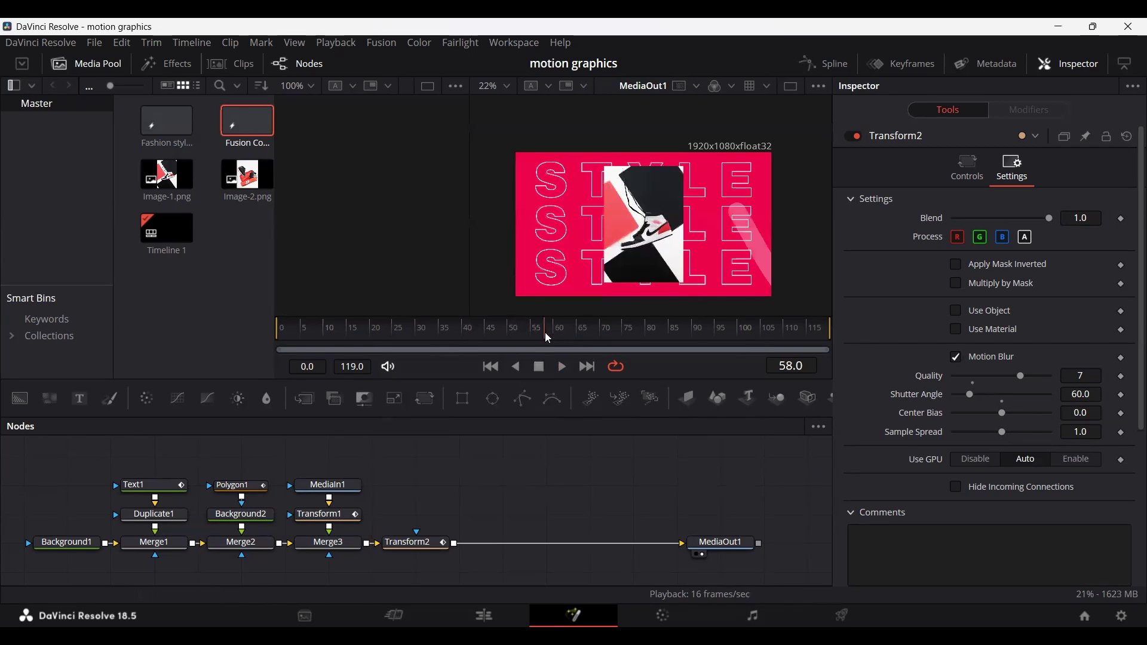
Step: Select both keyframes of Transform2's Displacement curve, smooth them, and close the Spline editor
click(825, 63)
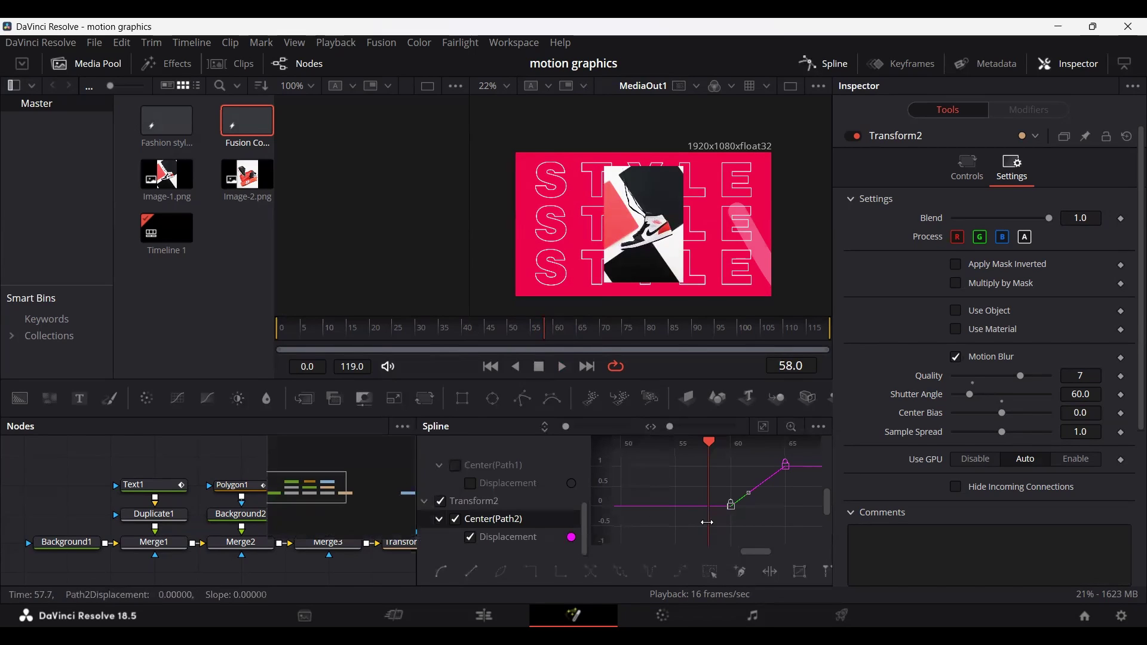
click(808, 444)
drag(727, 520, 803, 453)
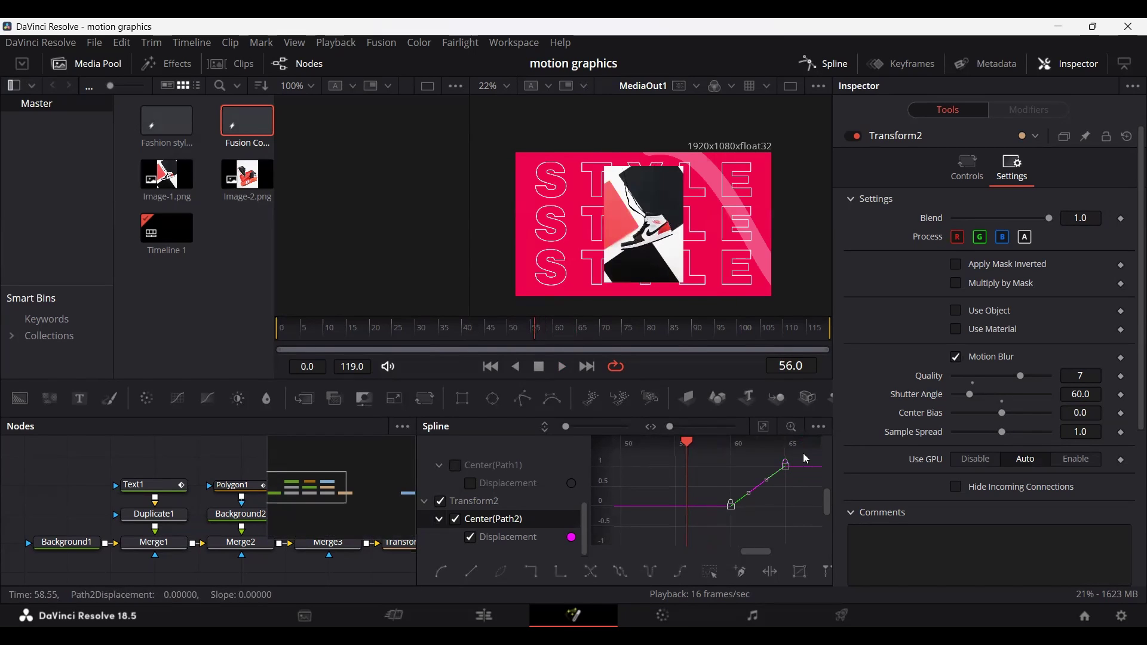
key(shift+s)
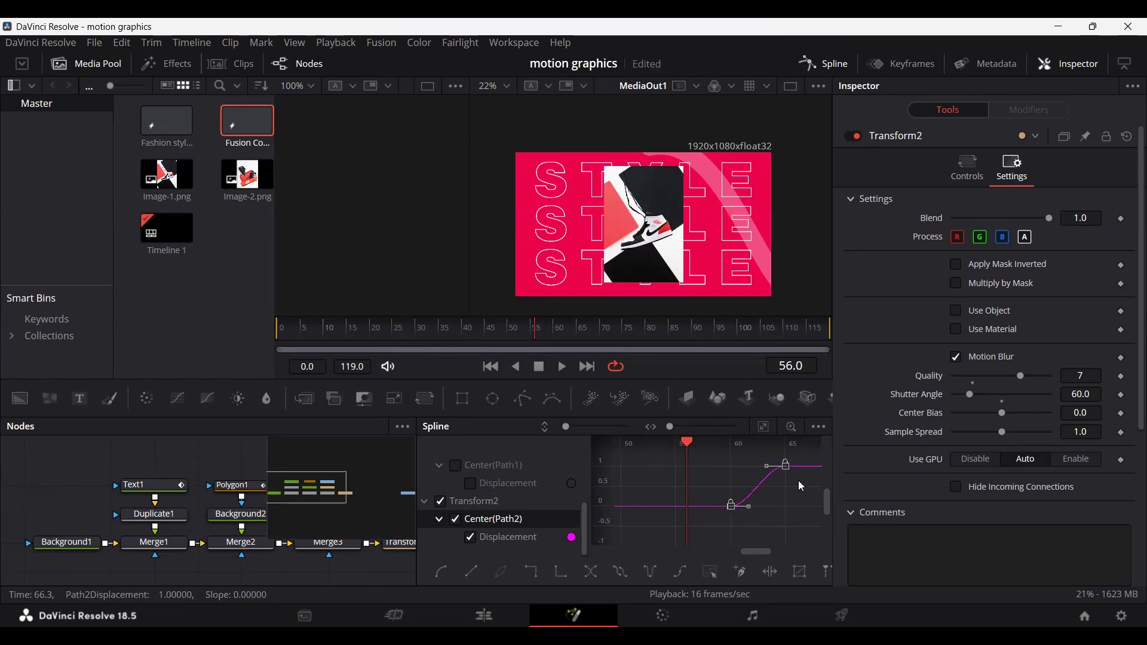
click(820, 63)
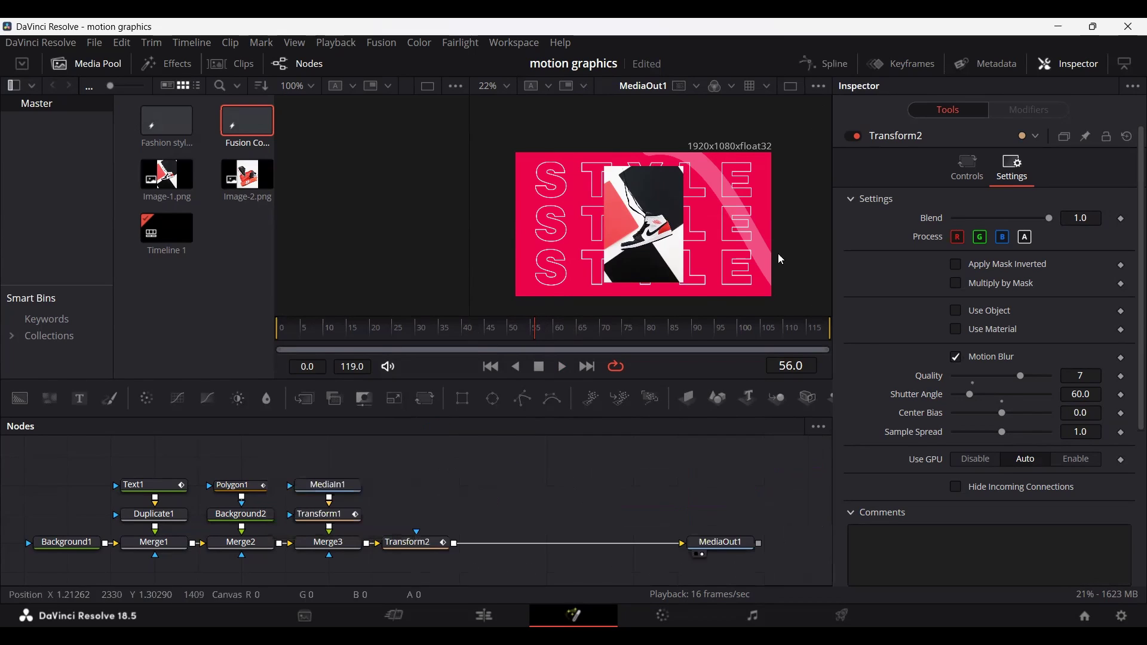
Step: Play back the smoothed slide-out from about frame 45 and move the playhead to frame 65
click(484, 329)
key(space)
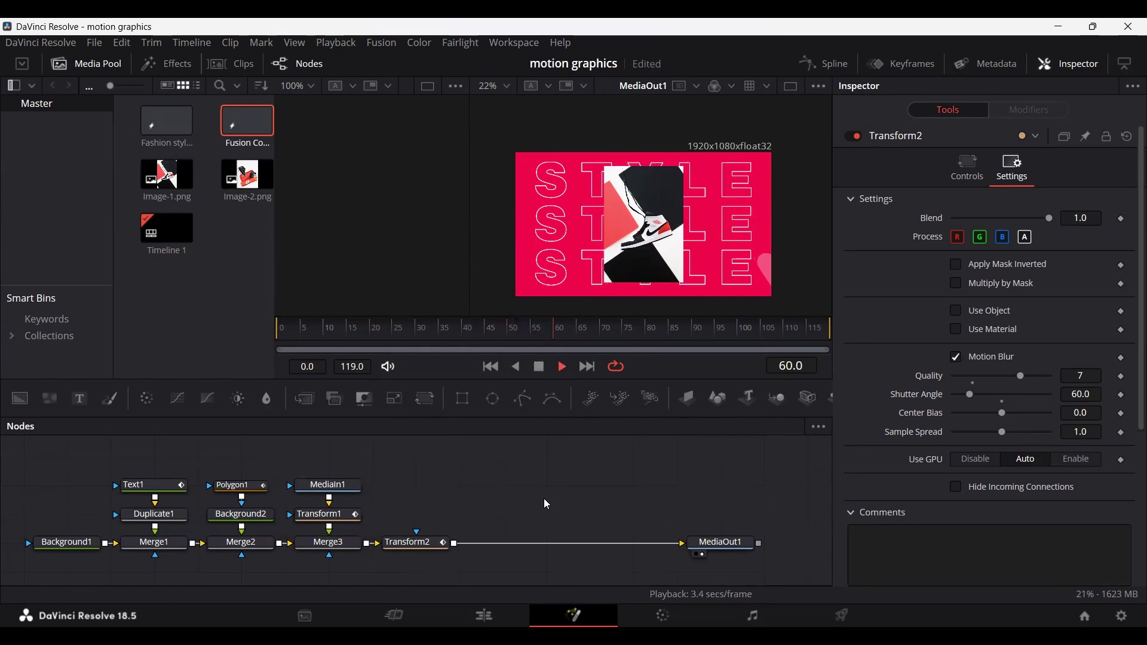
drag(550, 329, 584, 338)
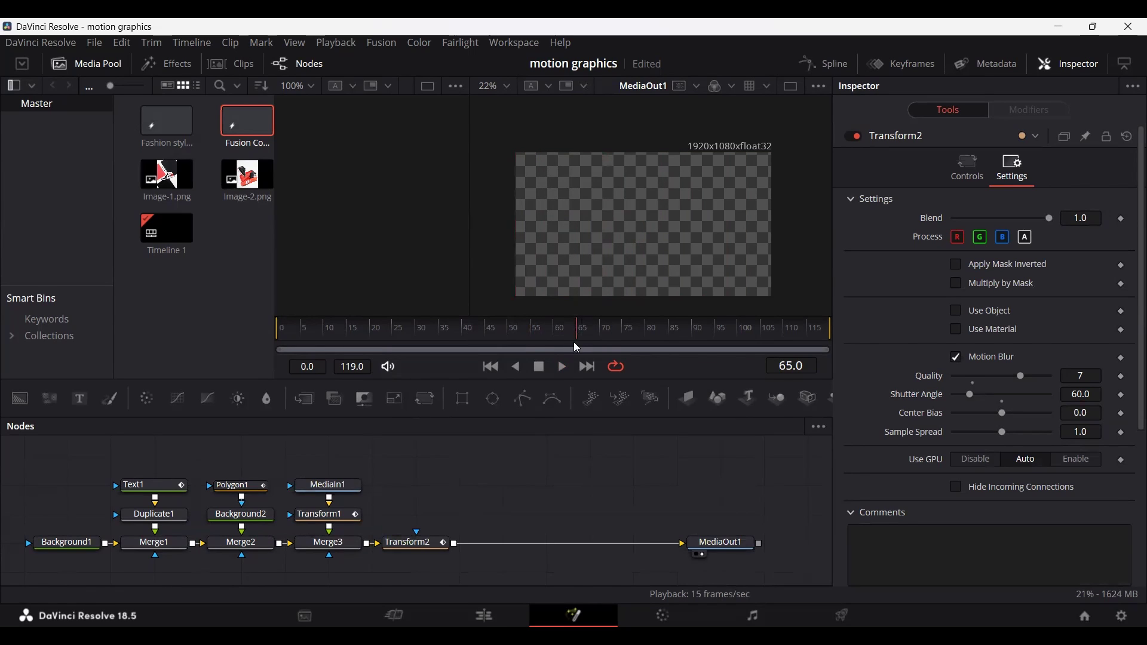
Step: Duplicate the pink Background1 node, merge the copy over Transform2's output, and line it up beside Transform2
drag(65, 498, 90, 560)
mouse_move(77, 539)
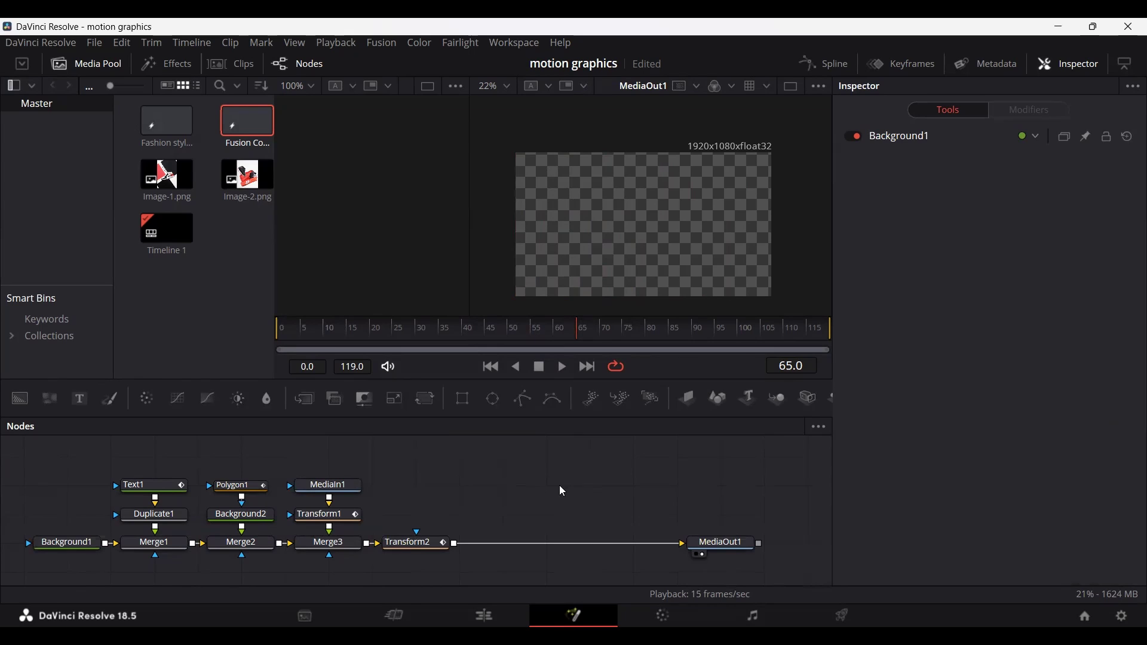
key(ctrl+v)
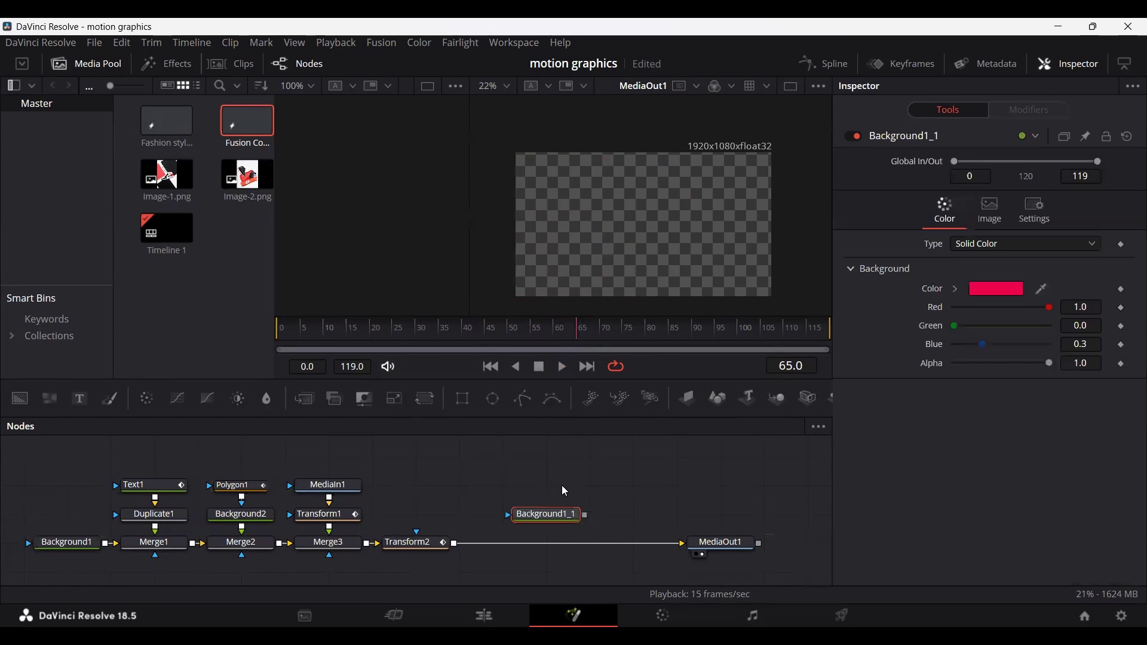
drag(586, 516, 456, 547)
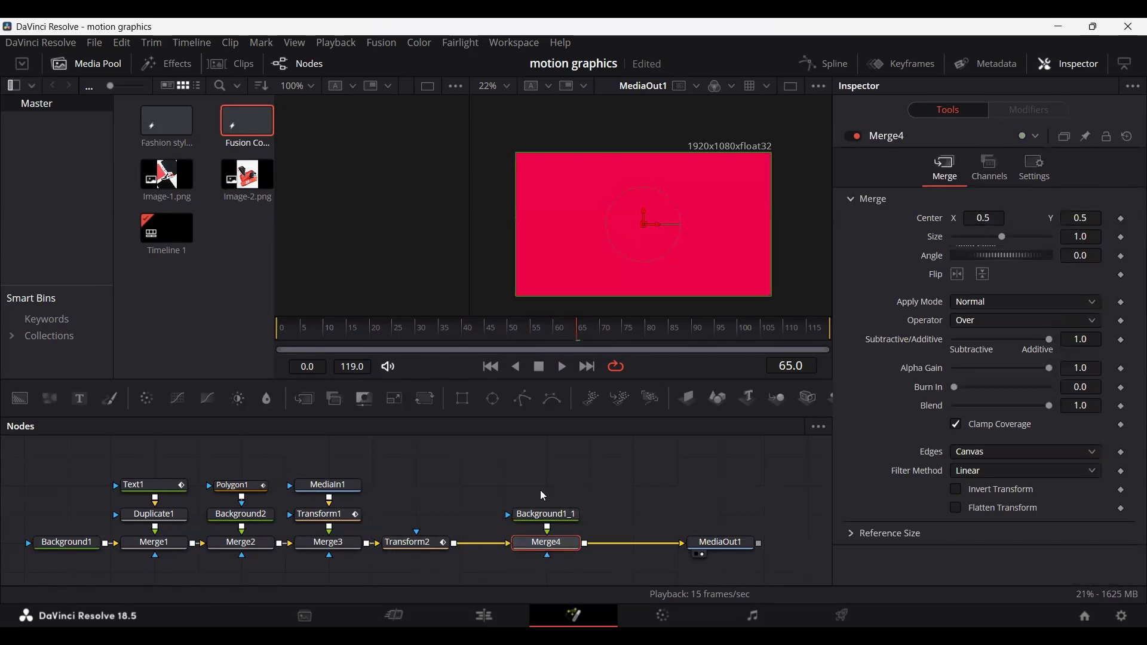
click(503, 514)
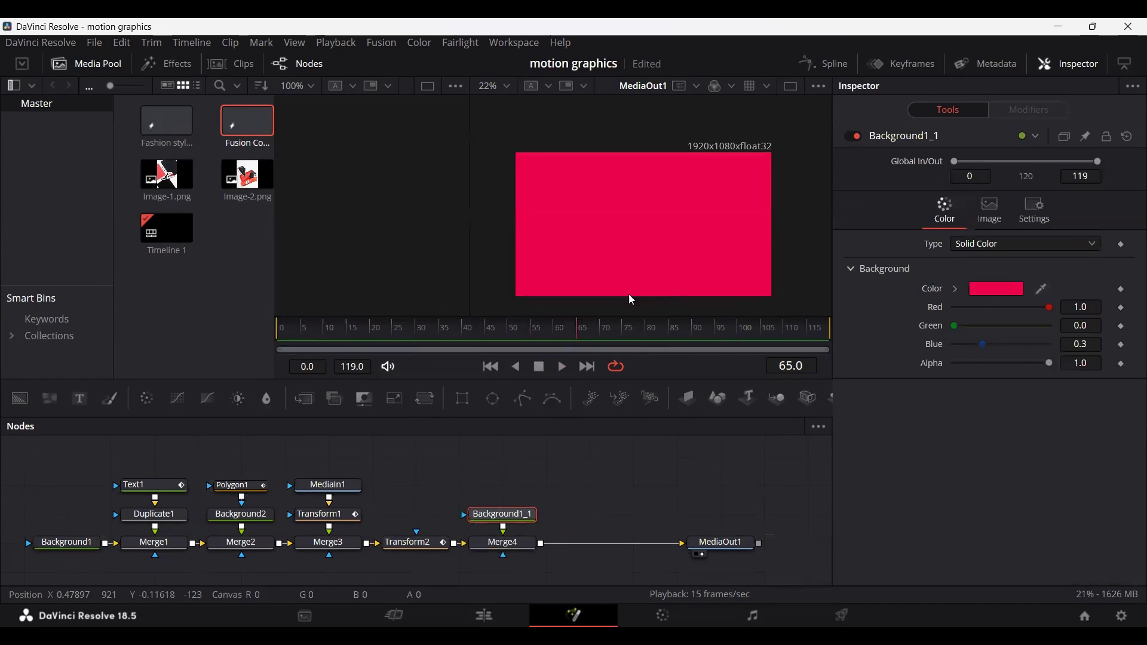
Step: Go to Transform2's first keyframe at frame 60 and insert a Transform node between Background1_1 and Merge4
click(562, 339)
drag(556, 337, 535, 336)
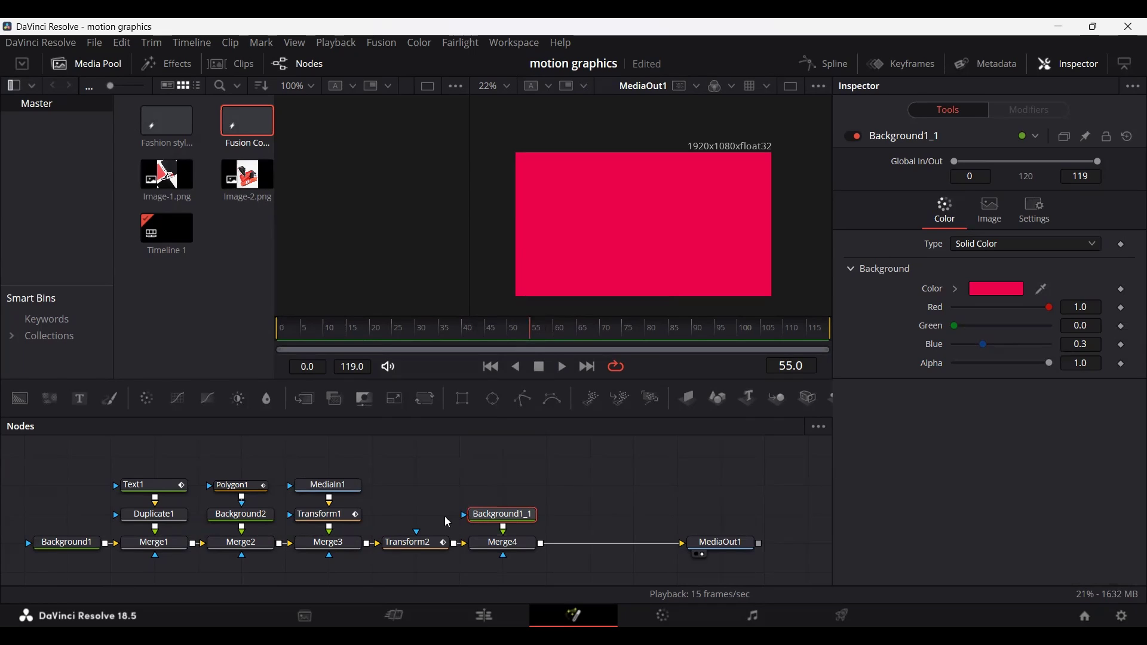
click(414, 542)
click(556, 335)
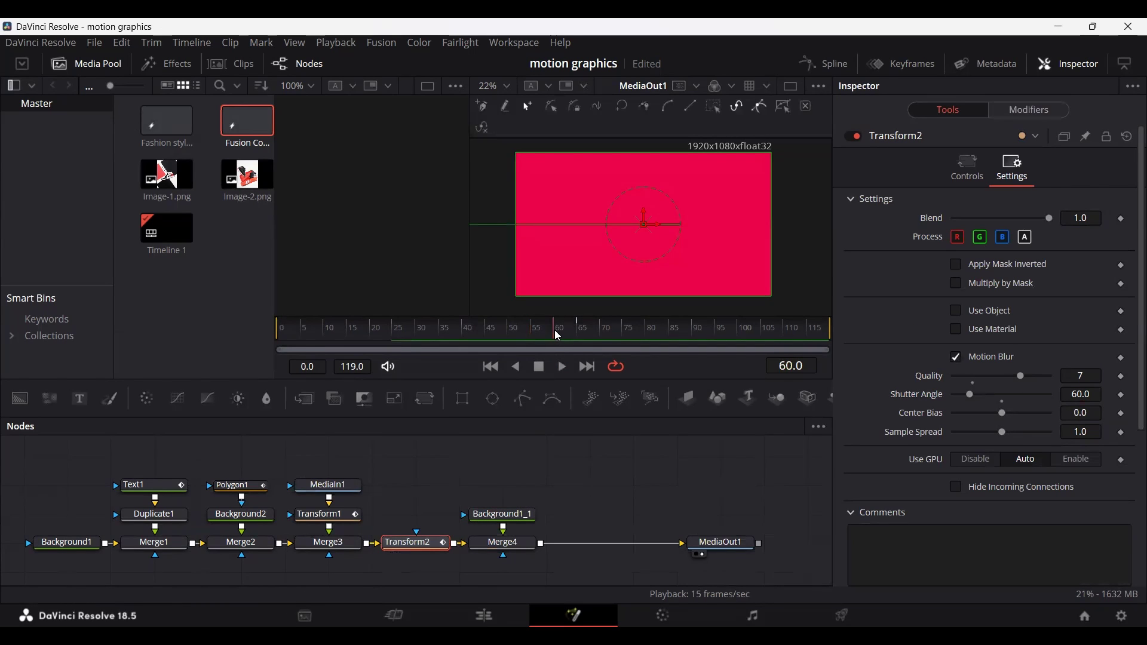
click(502, 514)
click(503, 543)
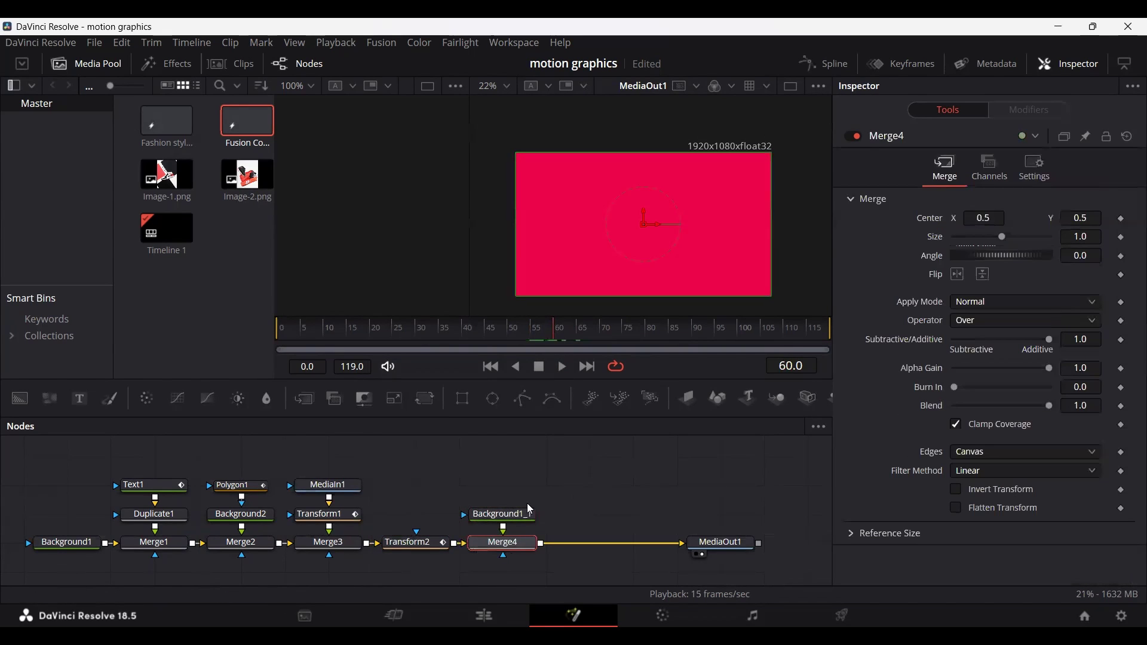
drag(505, 516, 505, 486)
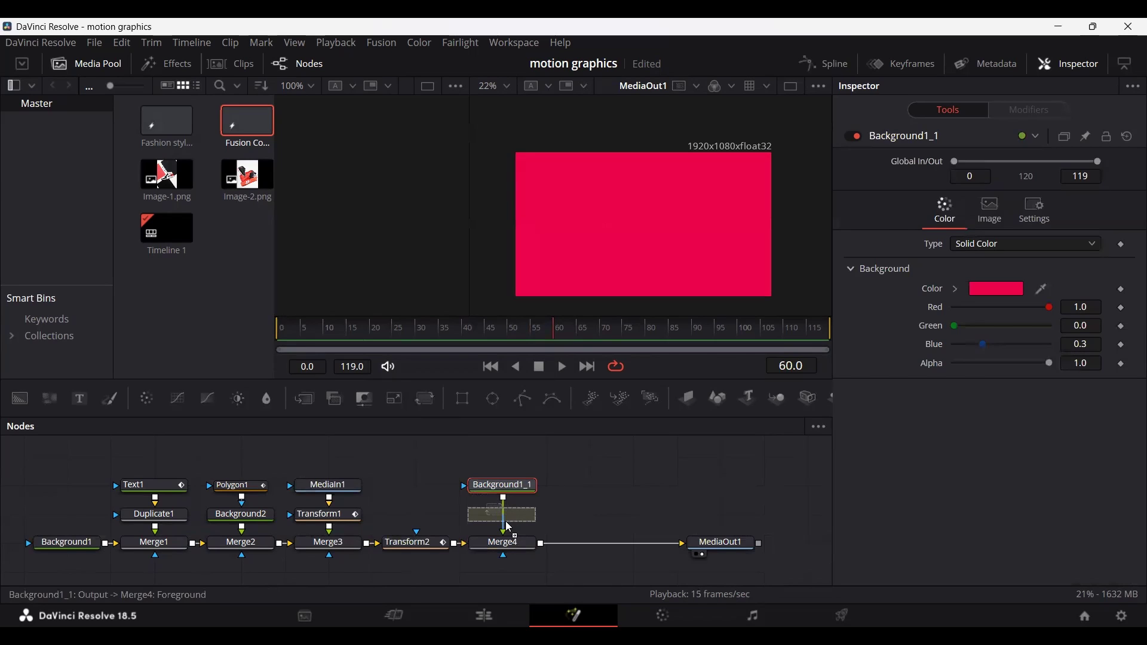
drag(510, 528, 510, 528)
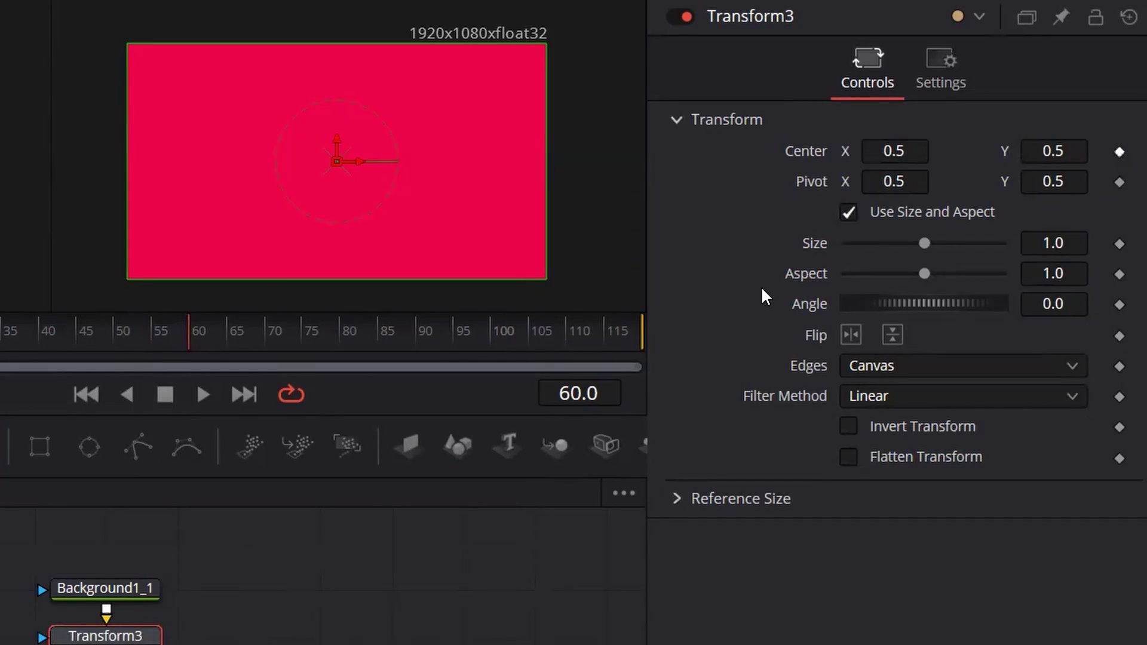
Step: Undo a trial sideways shift of the copied background, and keyframe Transform3's Center at 0.5, 0.5 on frame 65
drag(357, 160, 471, 159)
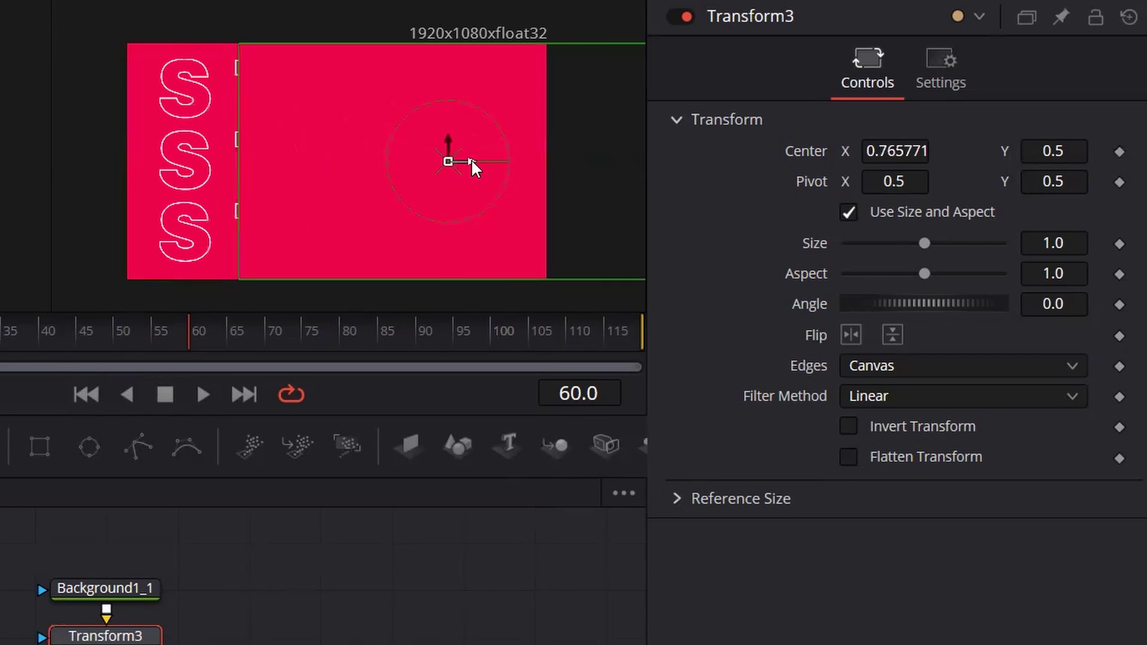
key(ctrl+z)
mouse_move(237, 338)
mouse_down()
mouse_move(225, 338)
mouse_move(237, 336)
mouse_up()
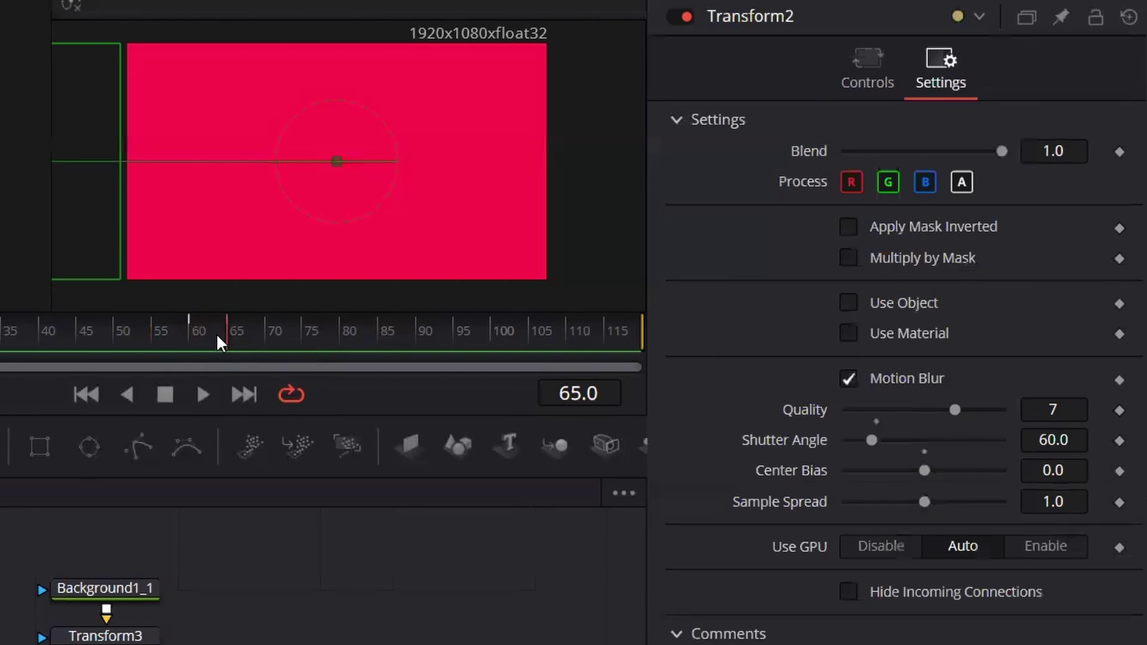
drag(218, 338, 228, 341)
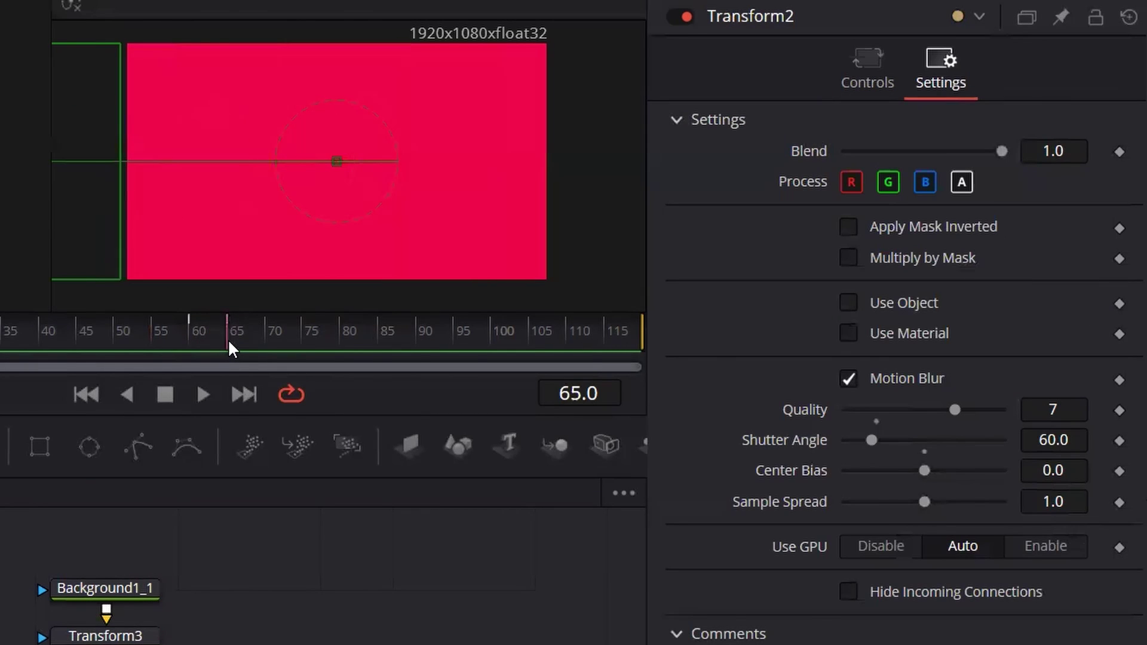
click(105, 636)
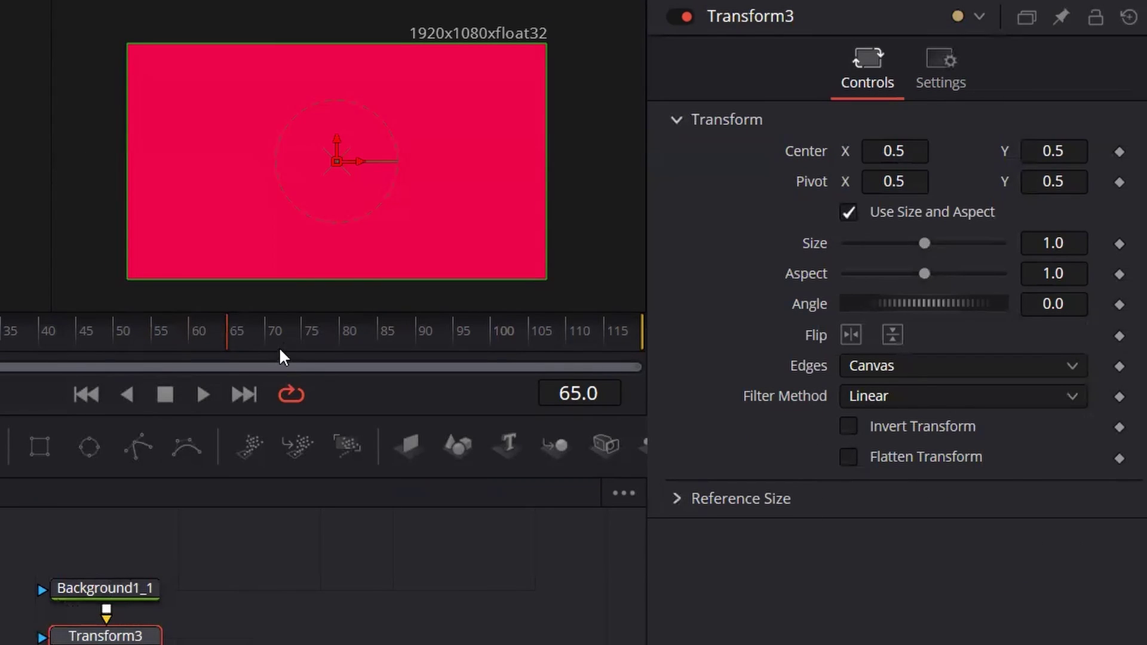
click(1119, 153)
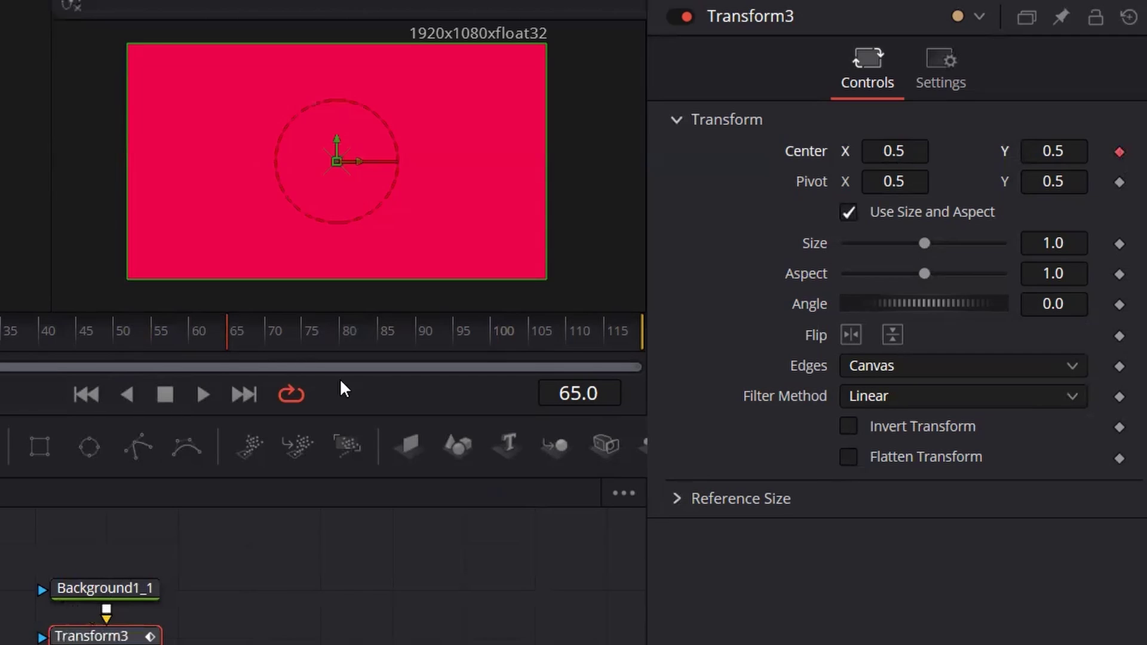
Step: At frame 60, move Transform3's Center X to 1.507594, beyond the canvas, and check the slide-in by playback and at frame 63
drag(210, 338, 192, 346)
drag(353, 160, 776, 155)
click(103, 354)
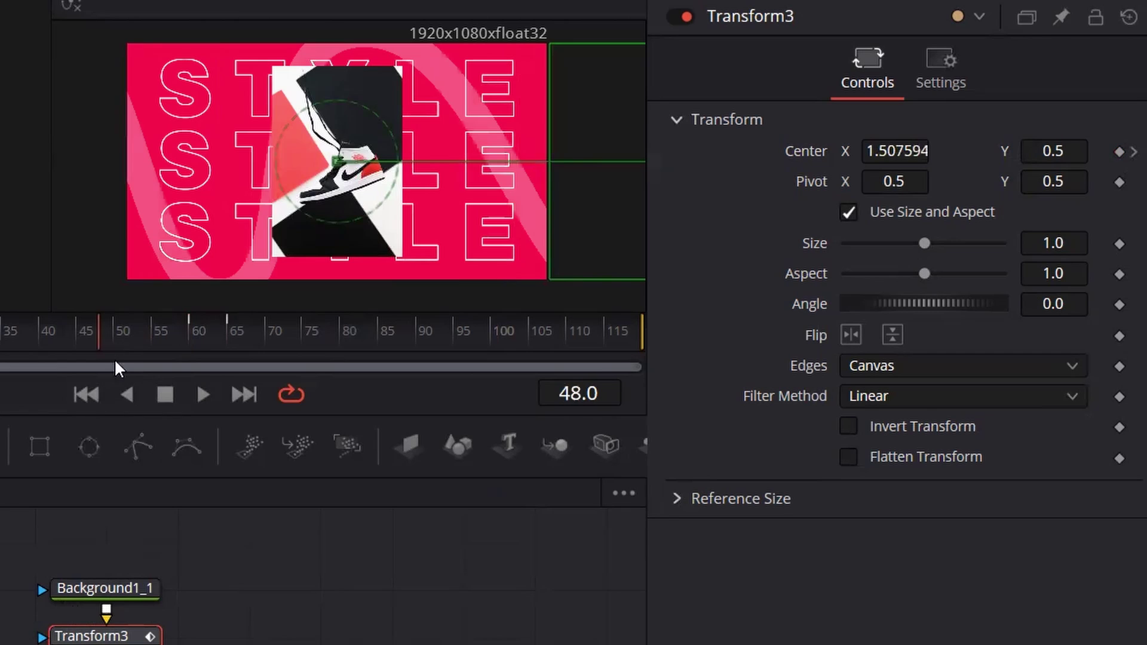
key(space)
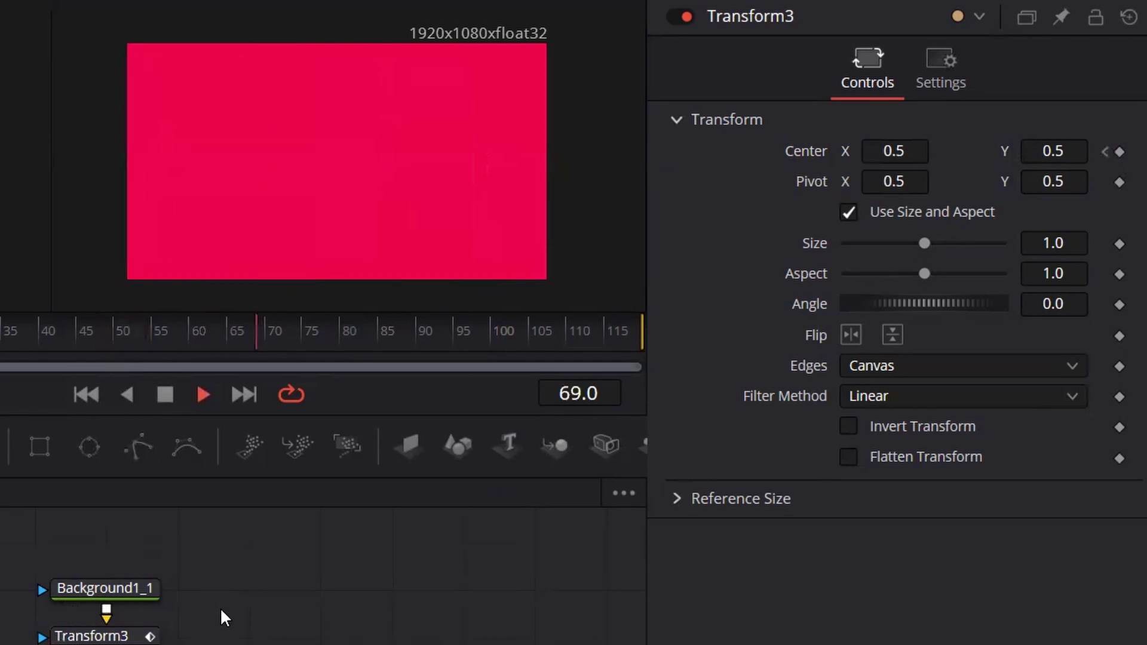
key(space)
drag(289, 338, 216, 349)
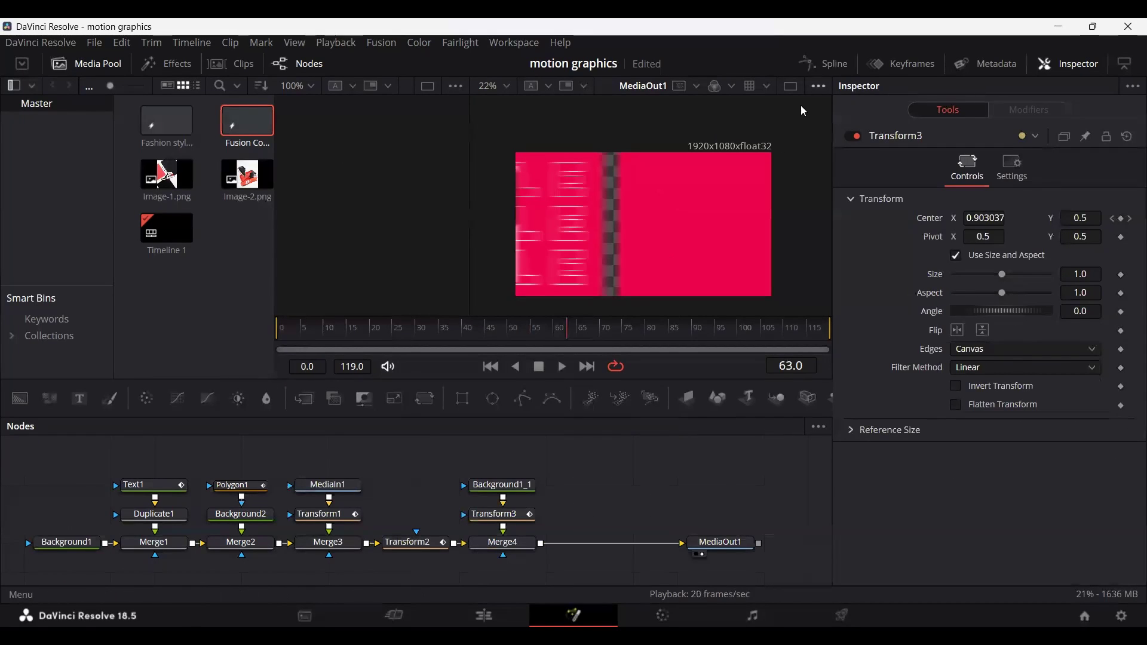
Step: Show only Transform3's Displacement curve in the Spline editor and smooth both of its keyframes
click(824, 64)
click(442, 502)
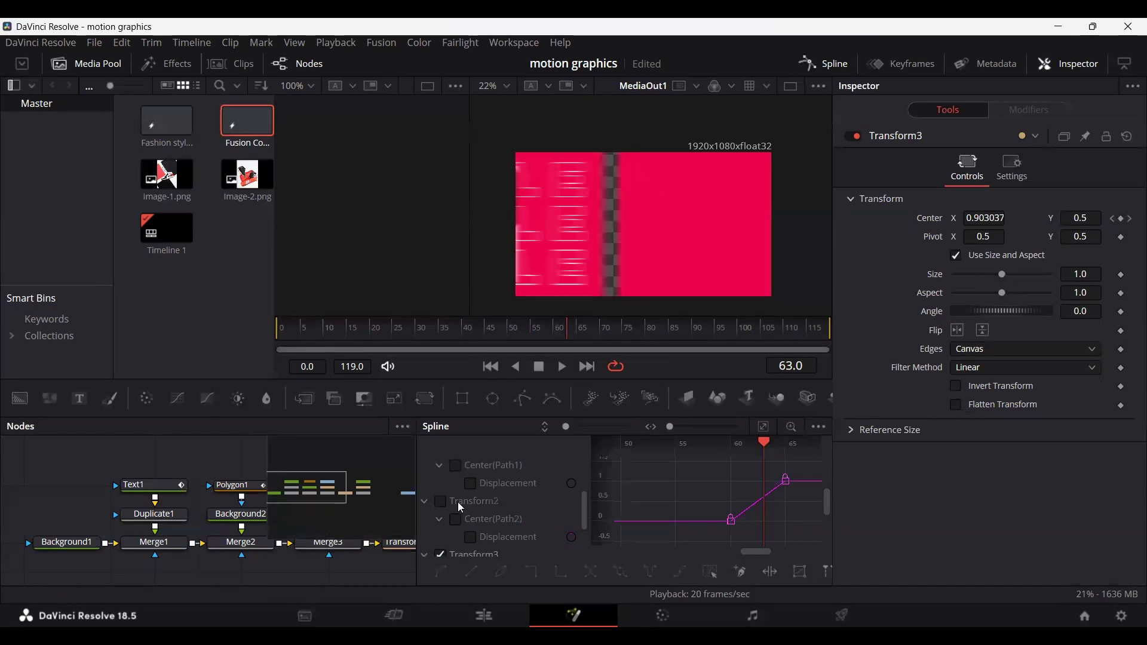
scroll(478, 504, down, 3)
drag(716, 539, 825, 459)
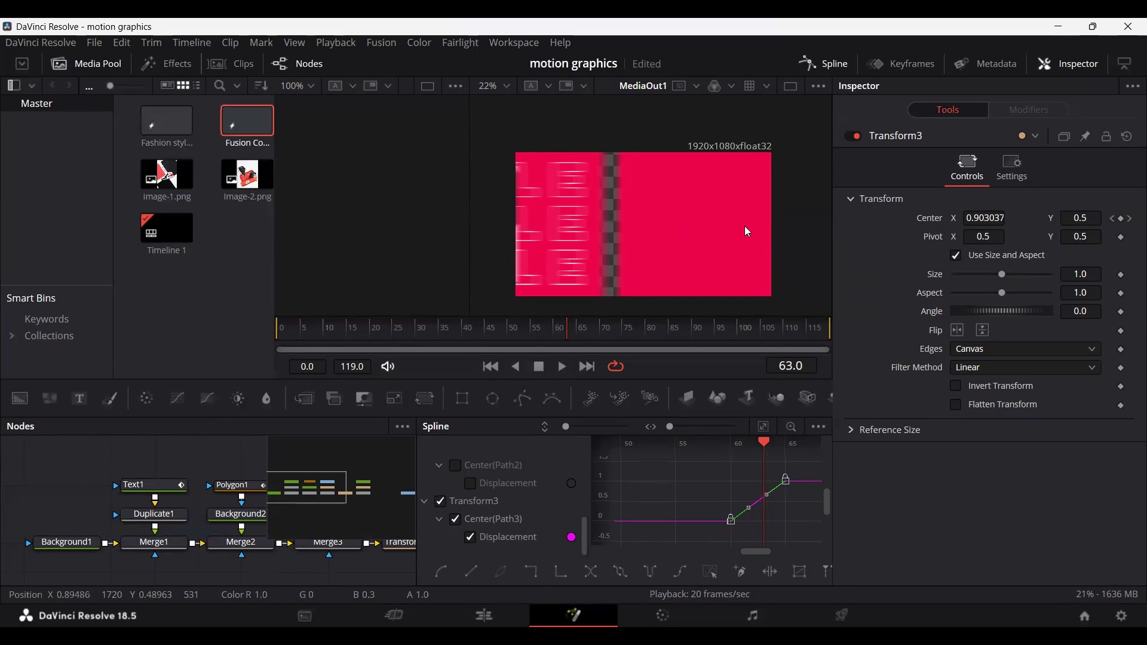
key(s)
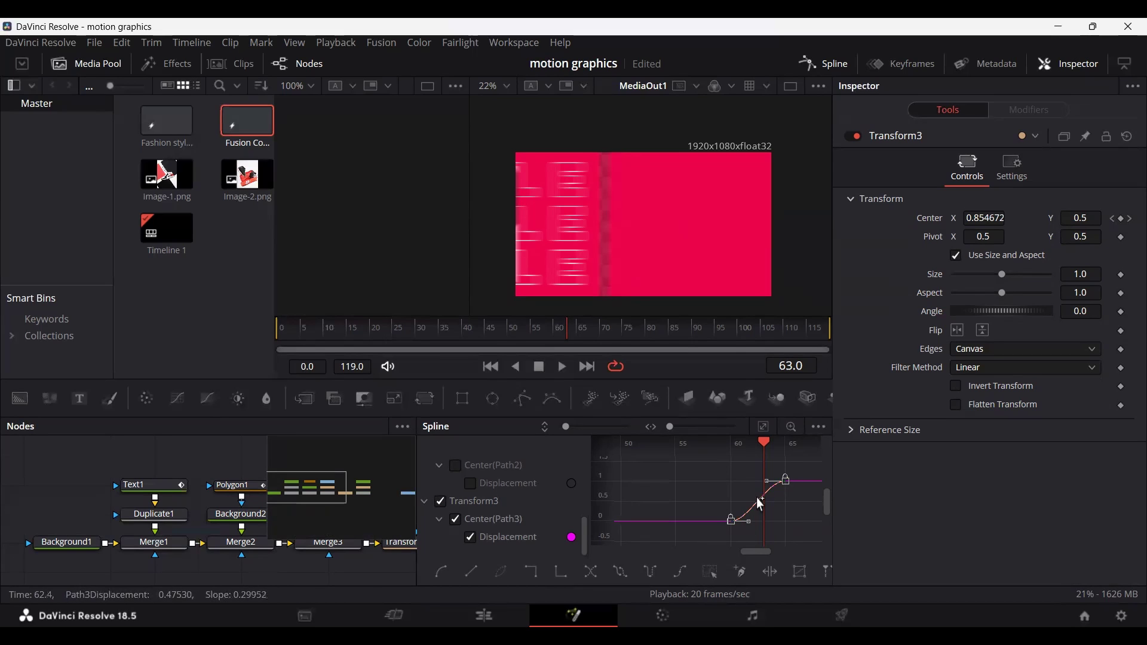
Step: Lengthen the last Displacement keyframe's handle toward the first keyframe to close the gap, play back the transition, and close the Spline editor
drag(792, 496, 753, 457)
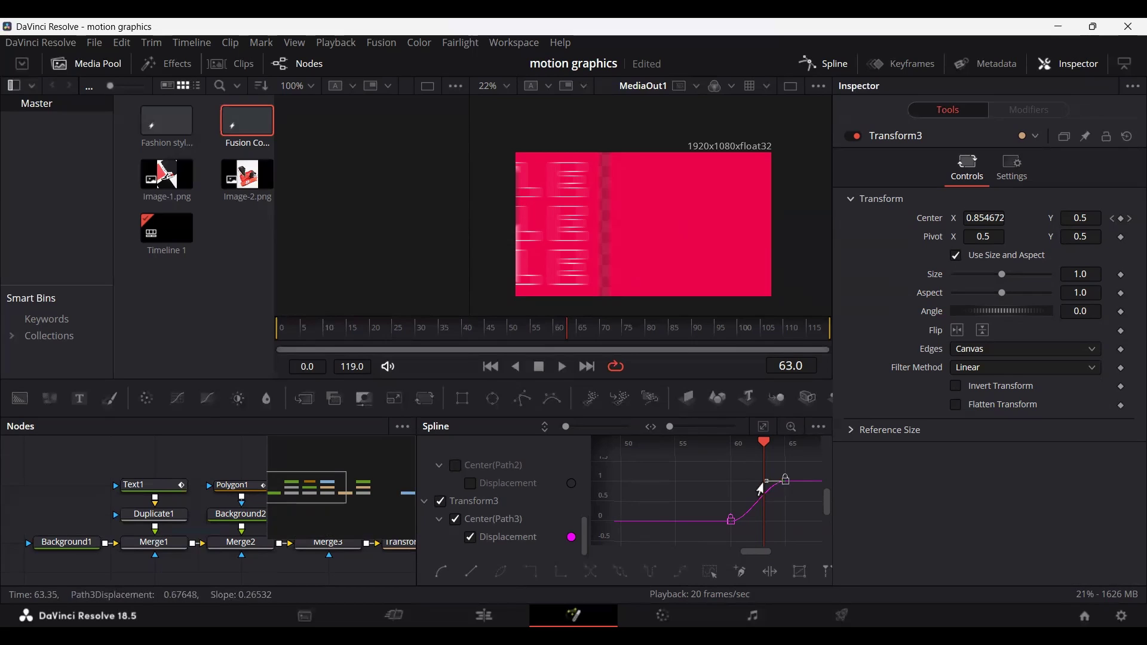
drag(765, 485, 749, 486)
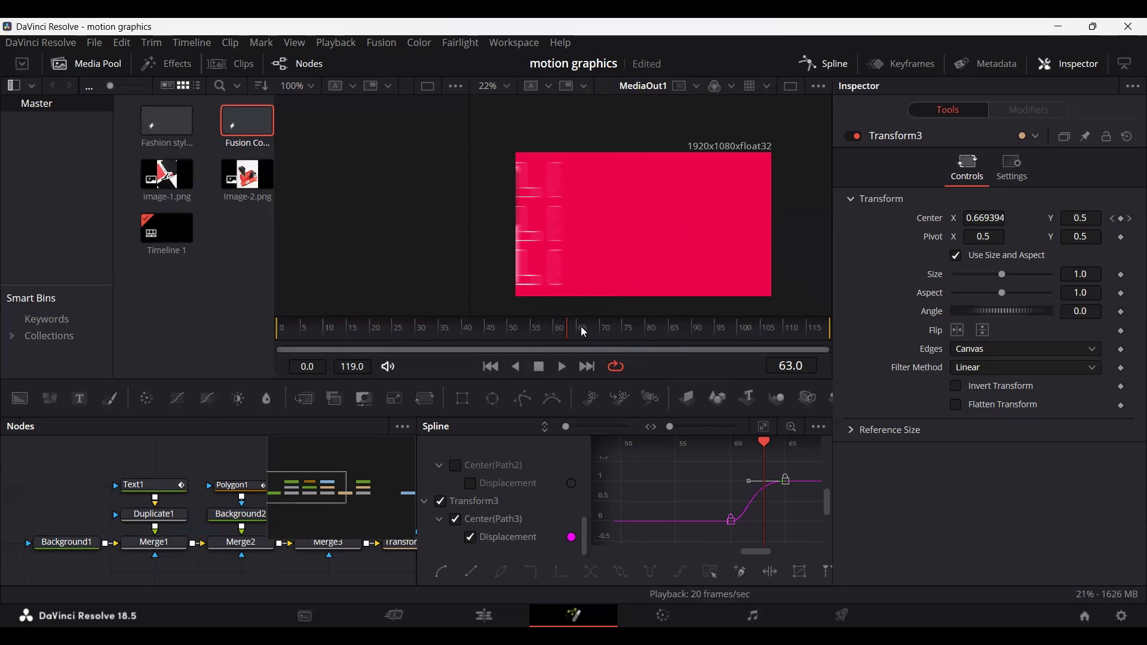
drag(580, 330, 542, 336)
key(space)
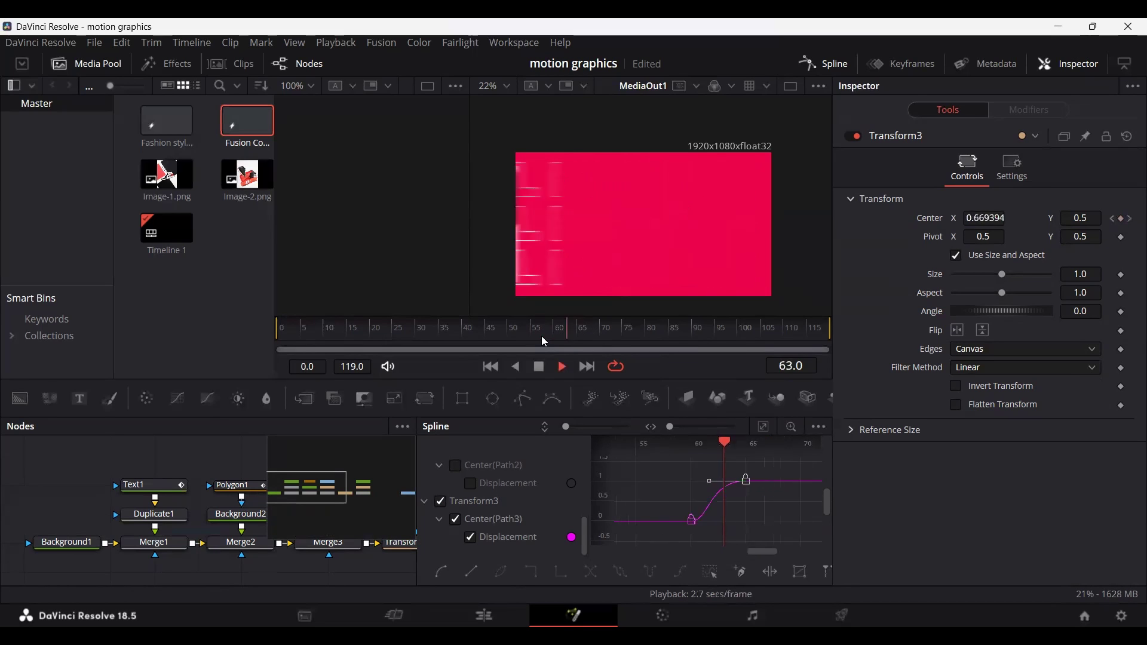
key(space)
click(825, 63)
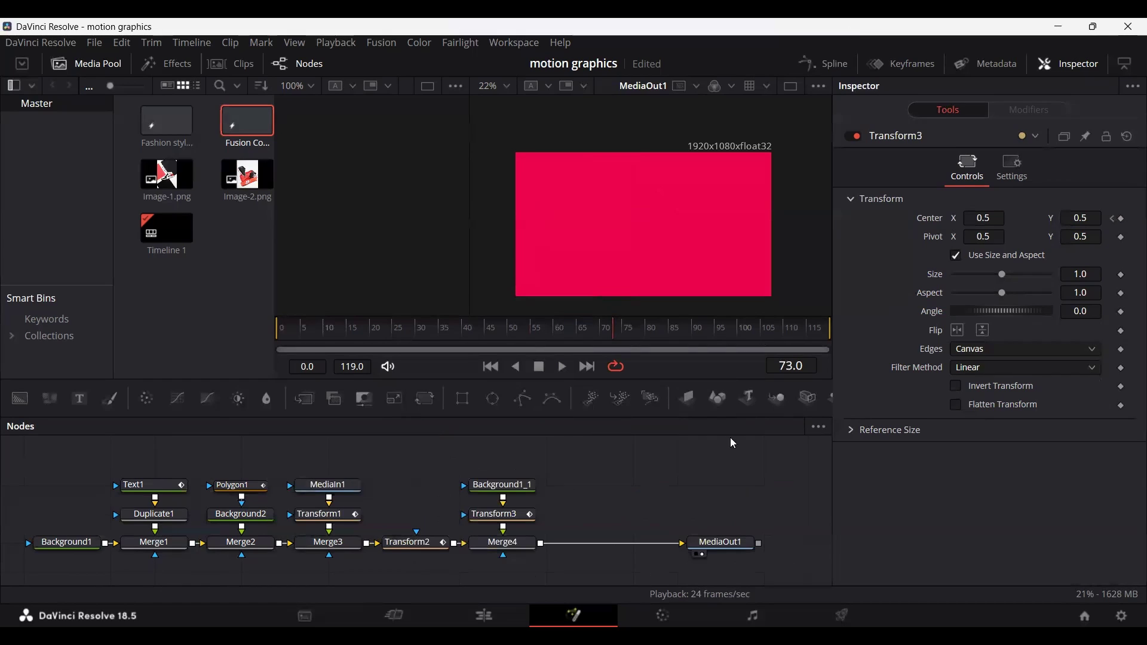
Step: Select Merge4 and scrub through the transition from frame 58 to frame 70
click(502, 542)
drag(586, 335, 547, 337)
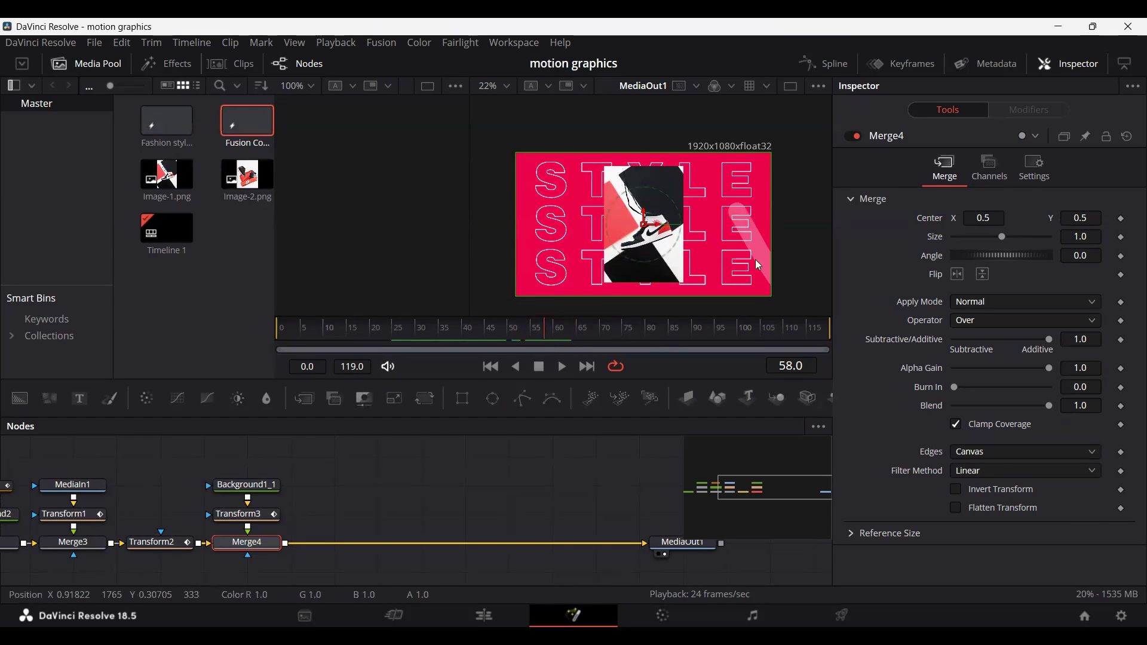
drag(545, 329, 603, 332)
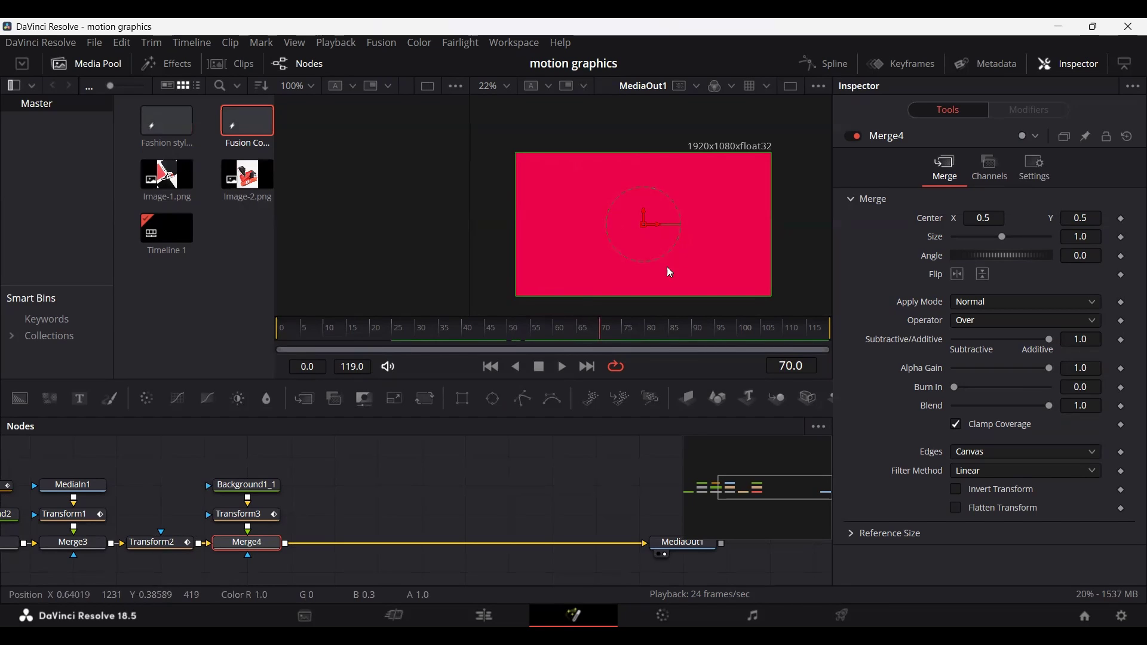
drag(362, 484, 361, 486)
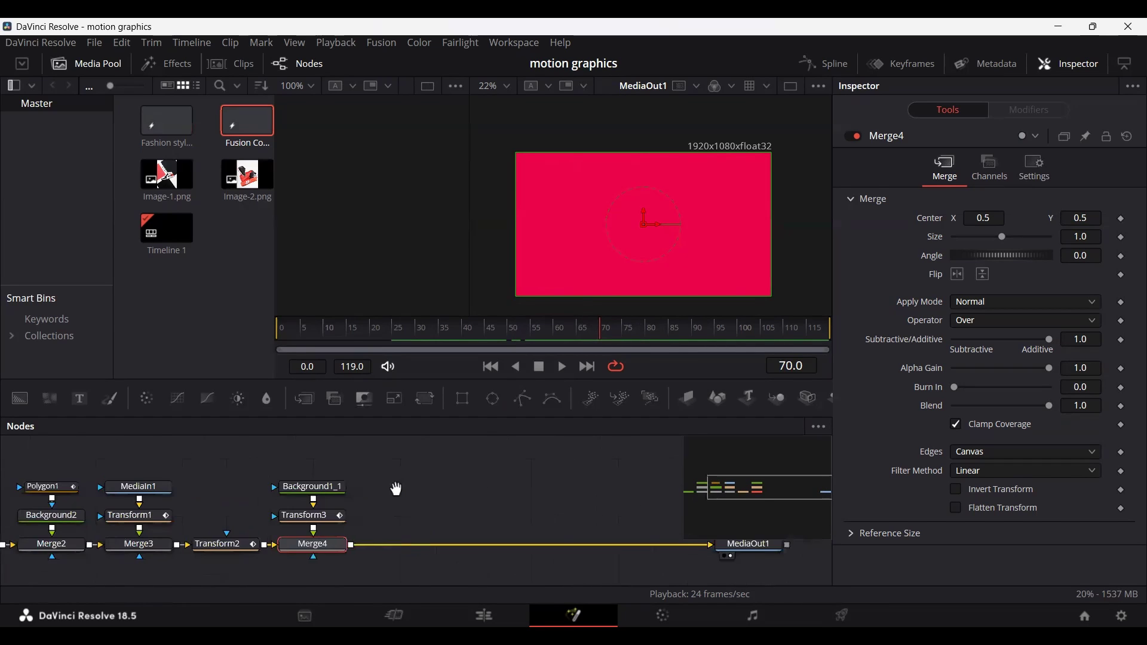
Step: Add a new Background node beside Transform3 and set its color to white (#ffffff)
click(246, 485)
drag(20, 399, 350, 530)
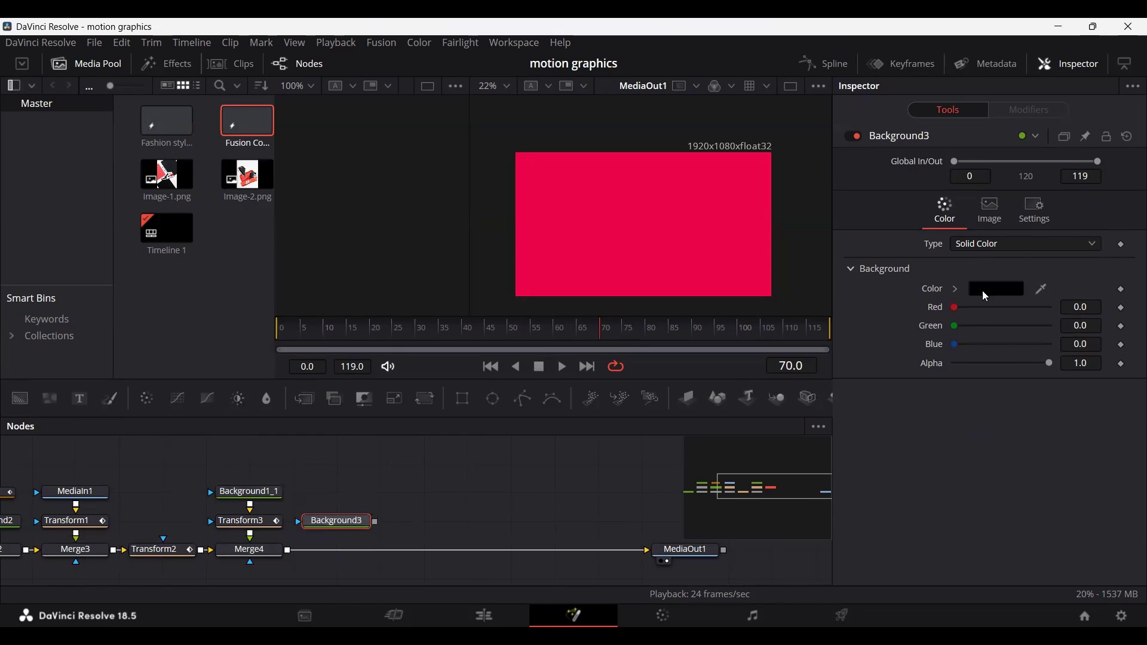
click(989, 297)
click(742, 192)
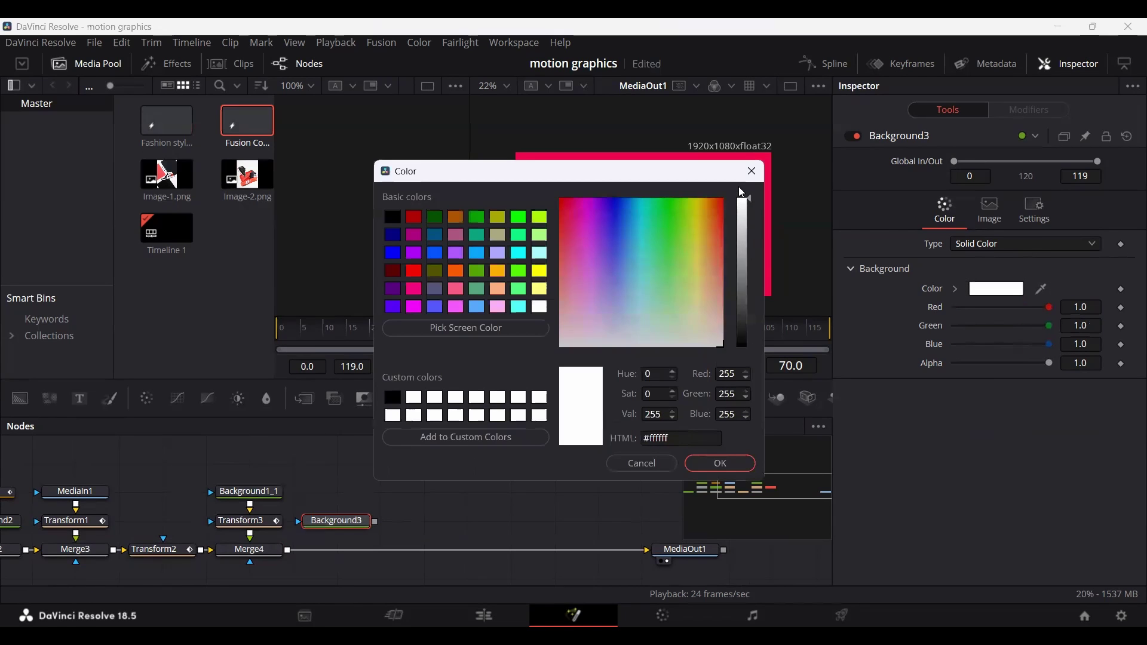
click(723, 464)
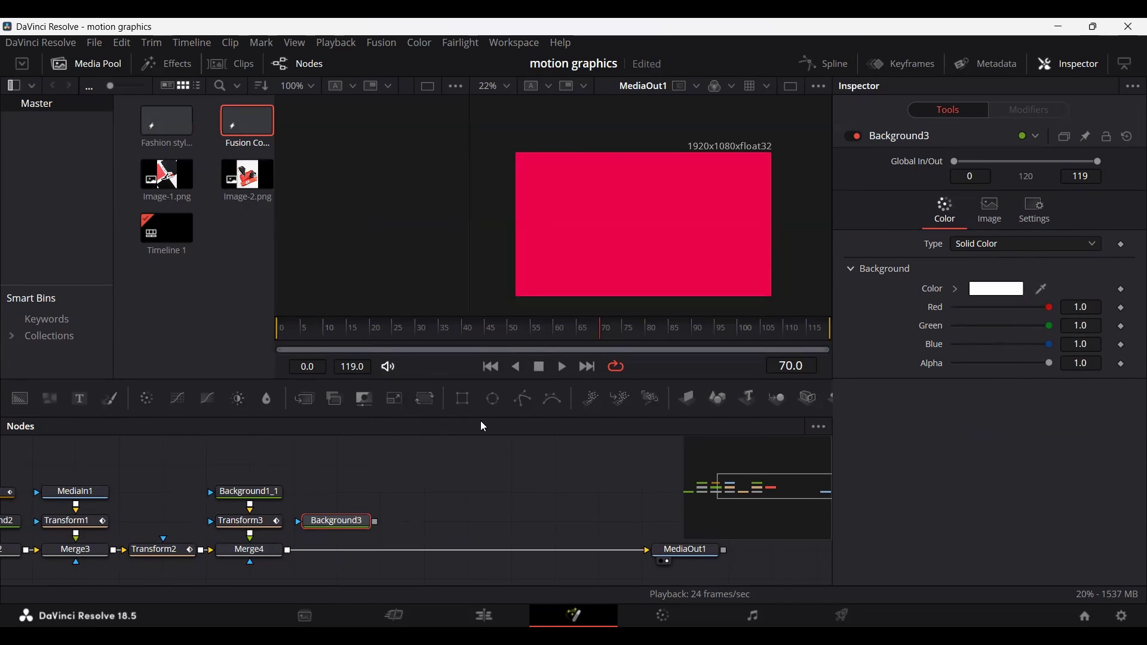
Step: Add a Polygon mask node above Background3 and select Polygon1 to review its border settings
drag(523, 401, 338, 492)
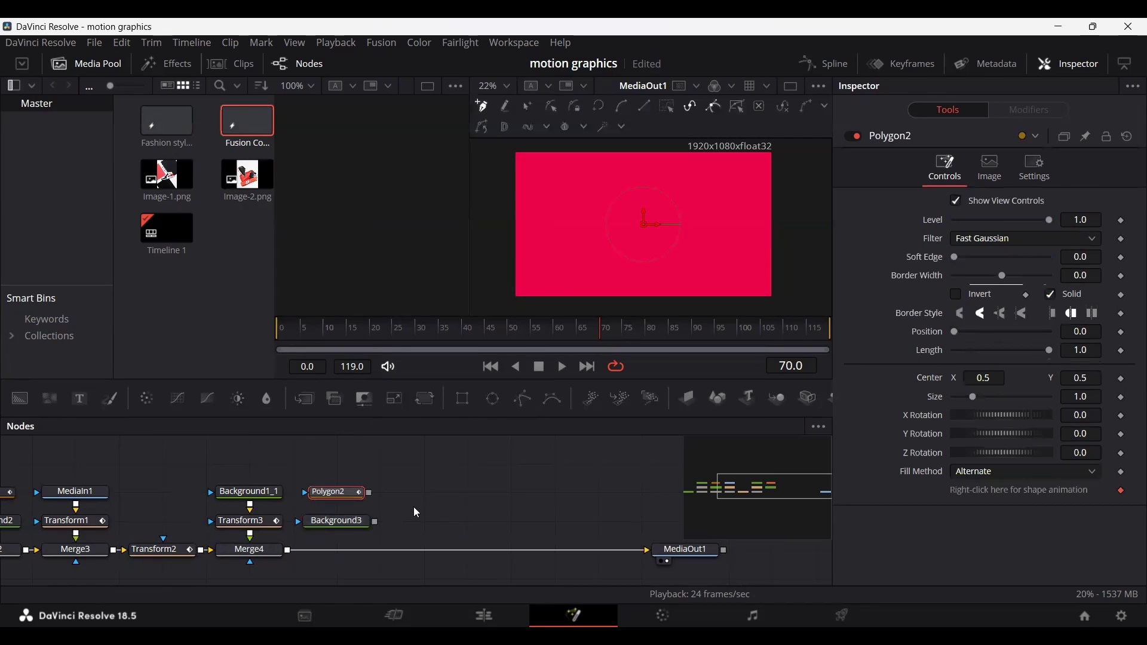
scroll(431, 507, left, 5)
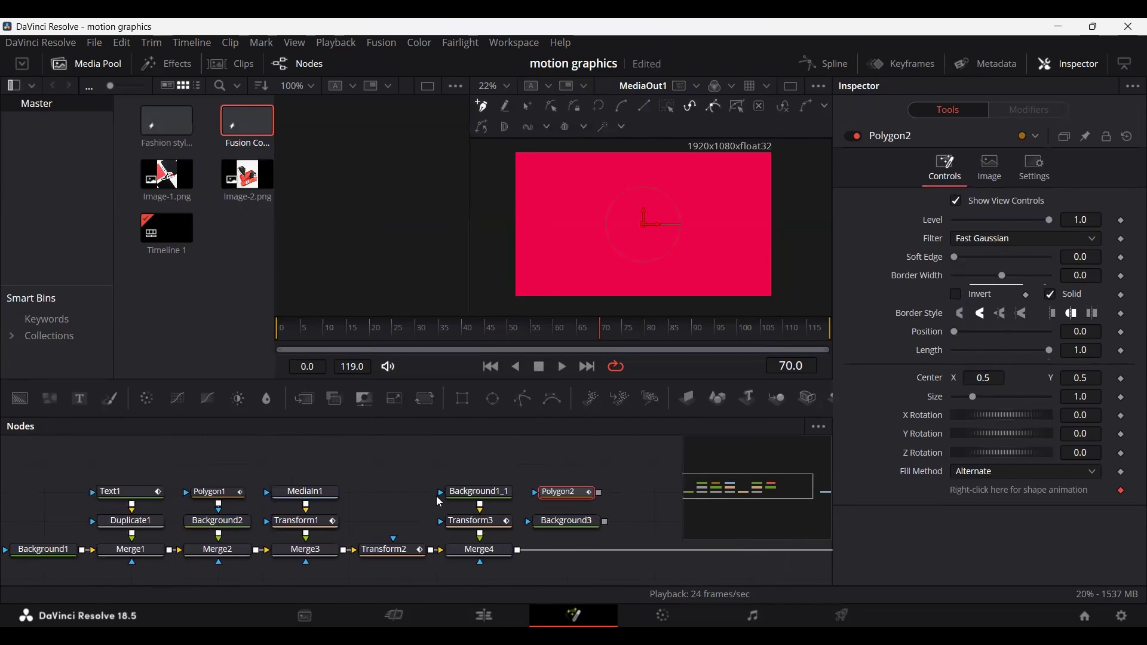
click(220, 495)
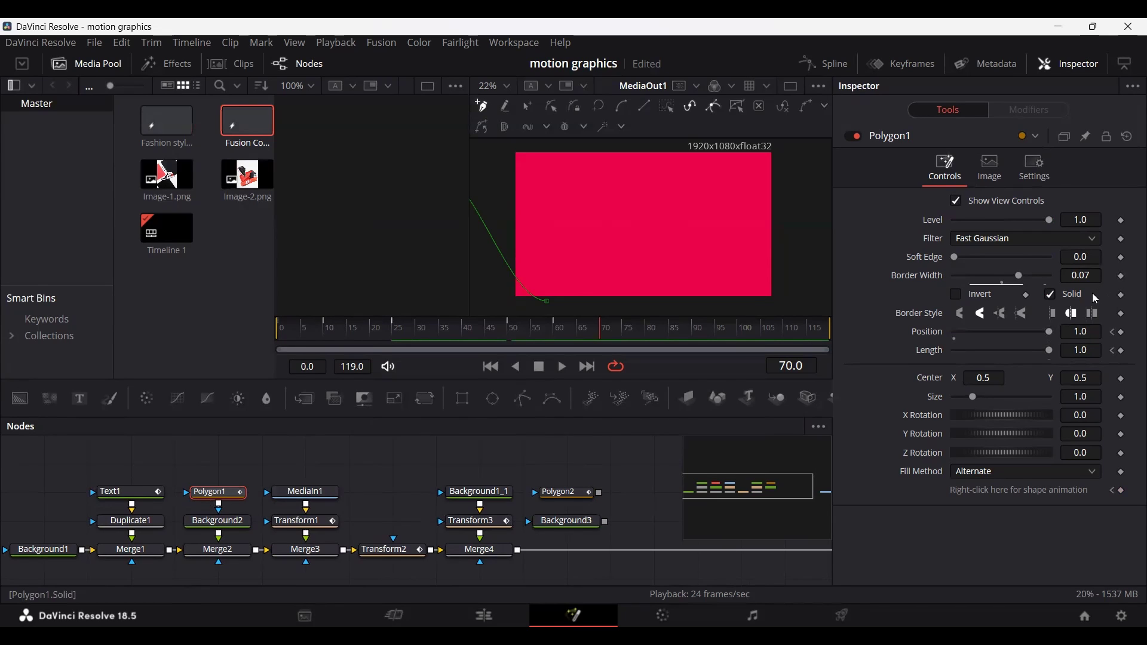
Step: Set Polygon2's border width to 0.07 and connect Polygon2 to Background3 as its mask
drag(421, 469, 158, 452)
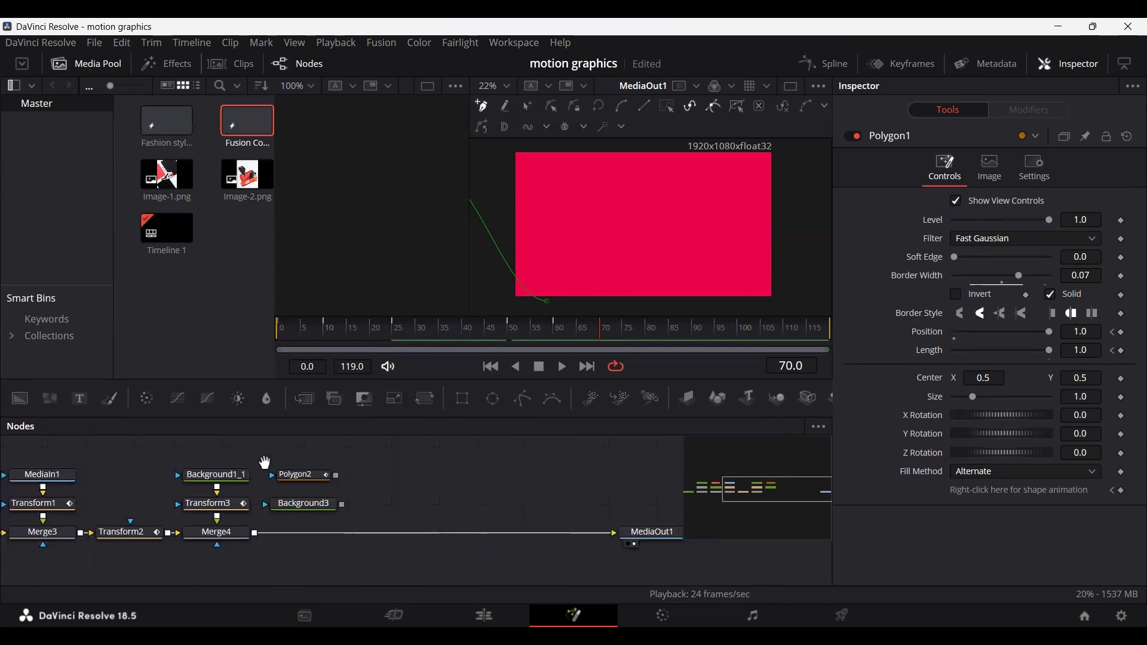
click(304, 480)
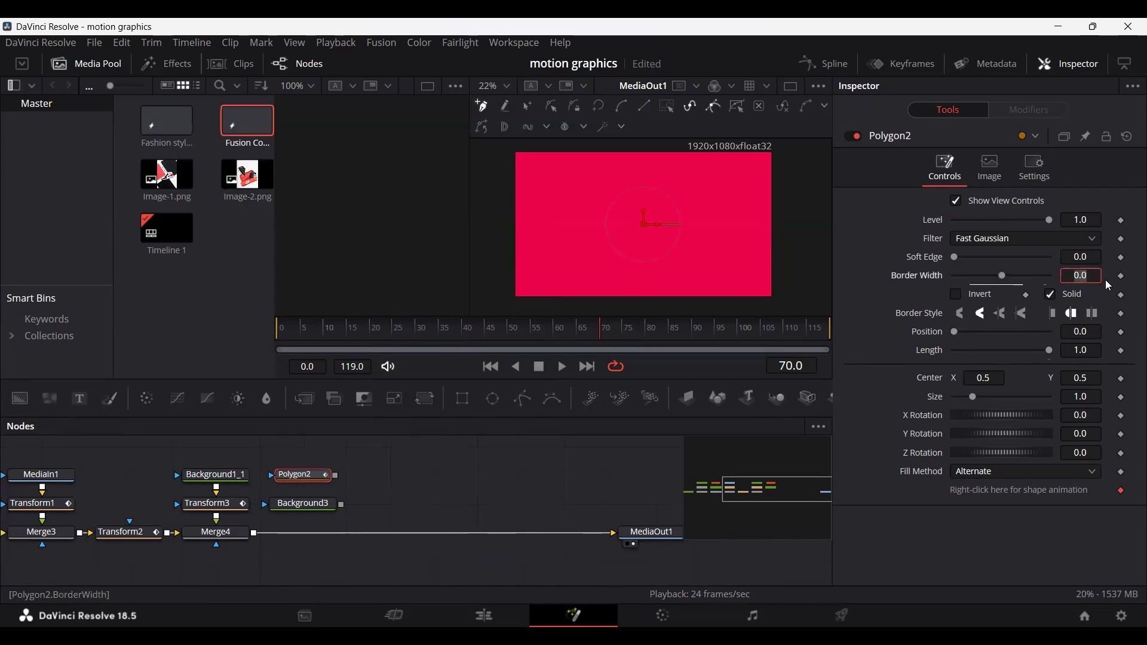
text(0.07)
key(Tab)
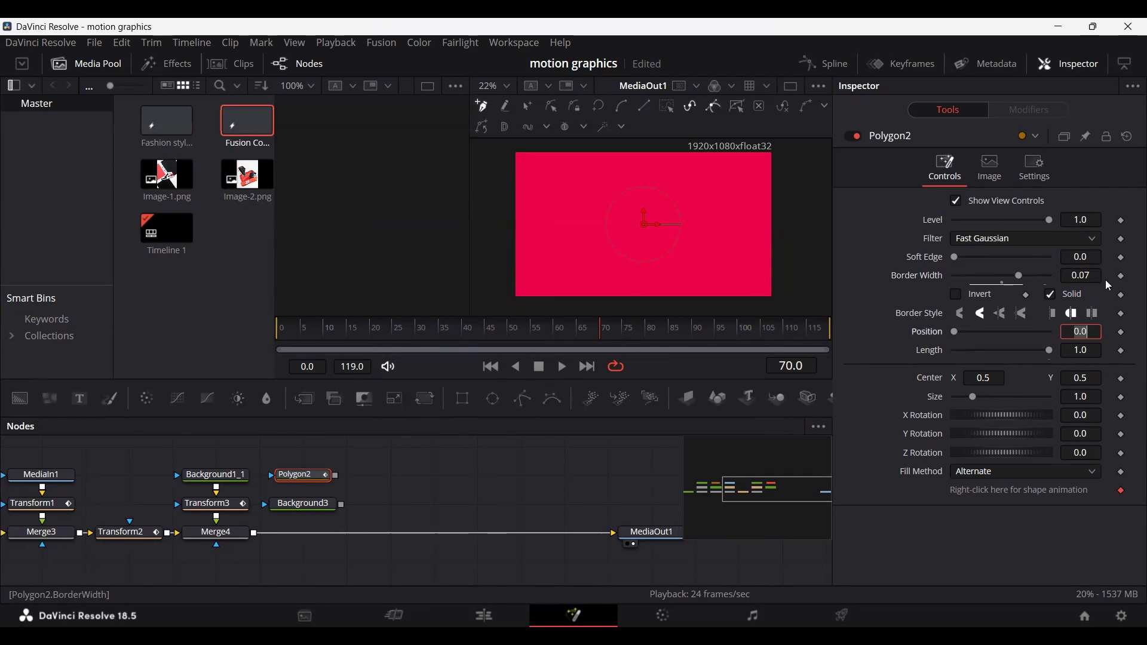
drag(337, 476, 332, 505)
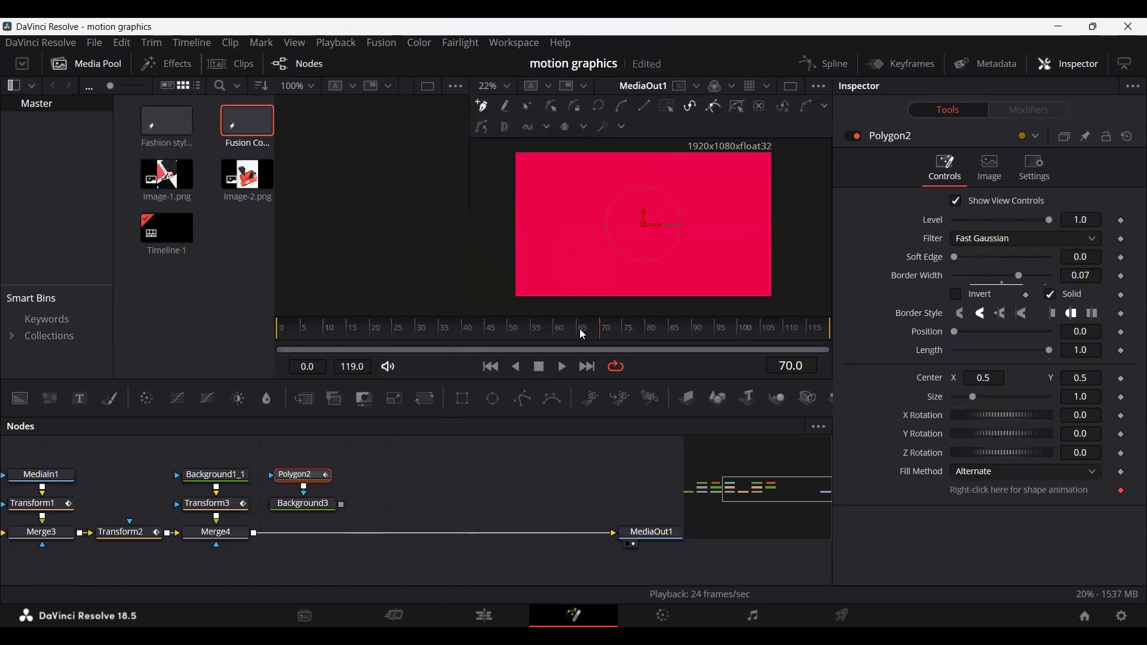
Step: At frame 70, draw a four-point curved wave line with Polygon2, running from lower left across the frame and past its right edge
drag(579, 329, 549, 334)
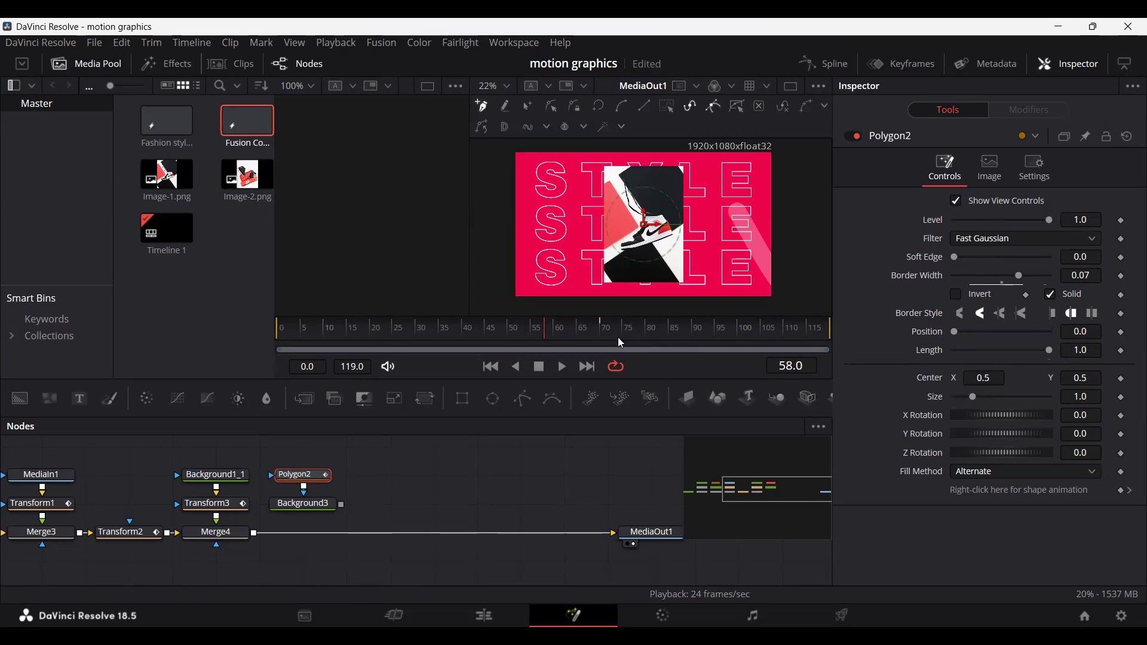
drag(588, 338, 600, 335)
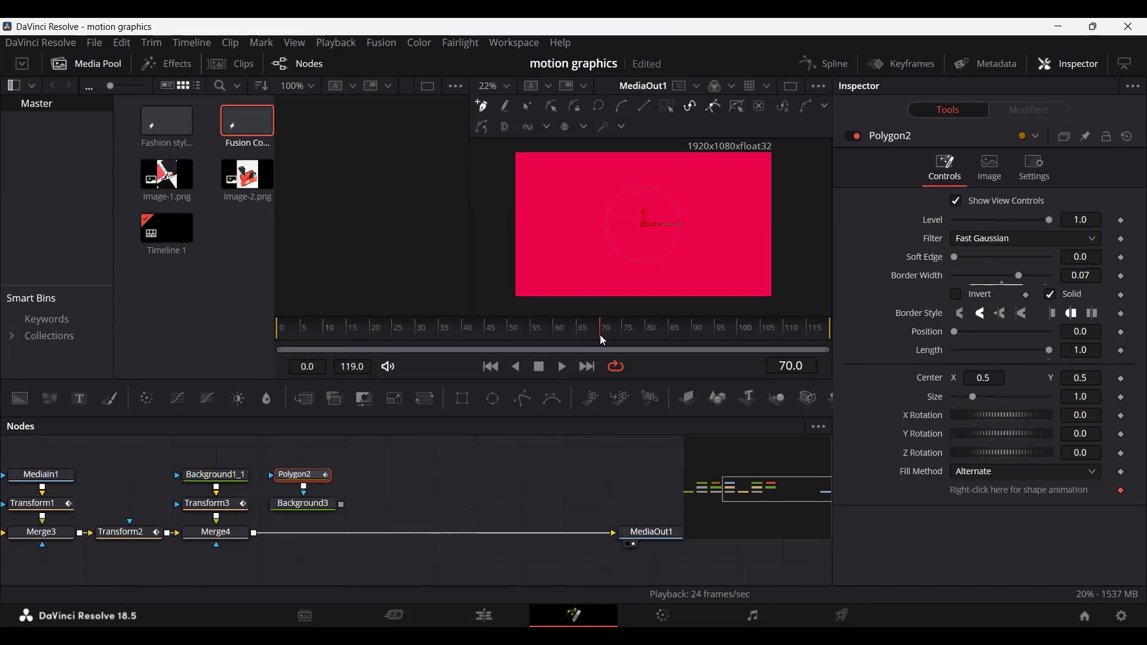
click(506, 279)
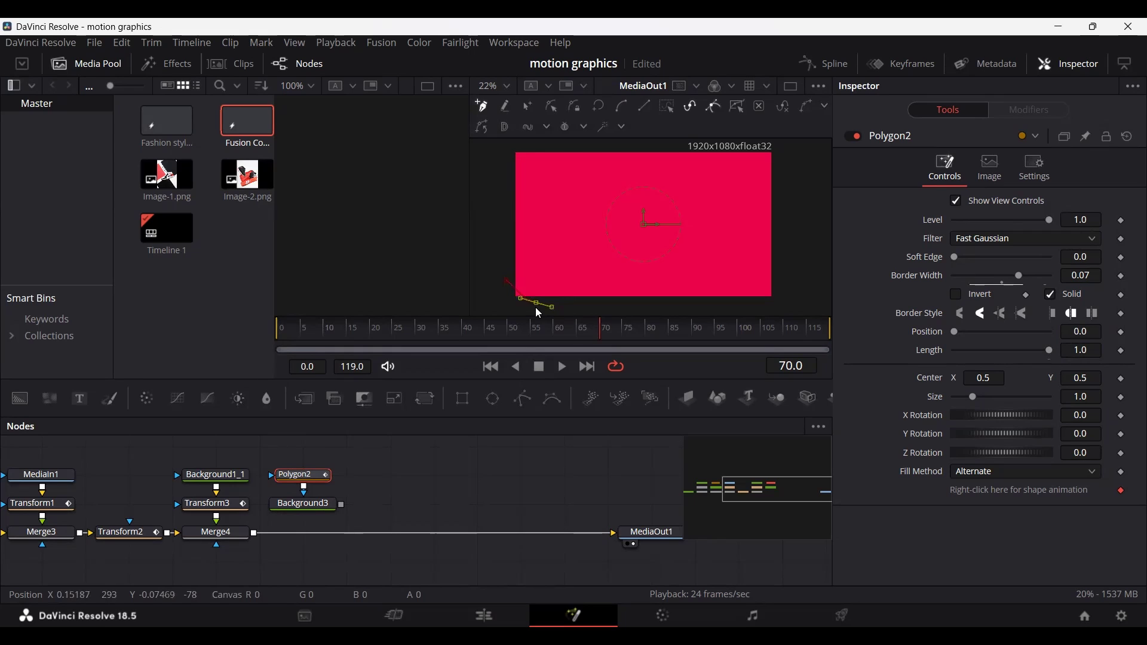
drag(535, 327, 538, 327)
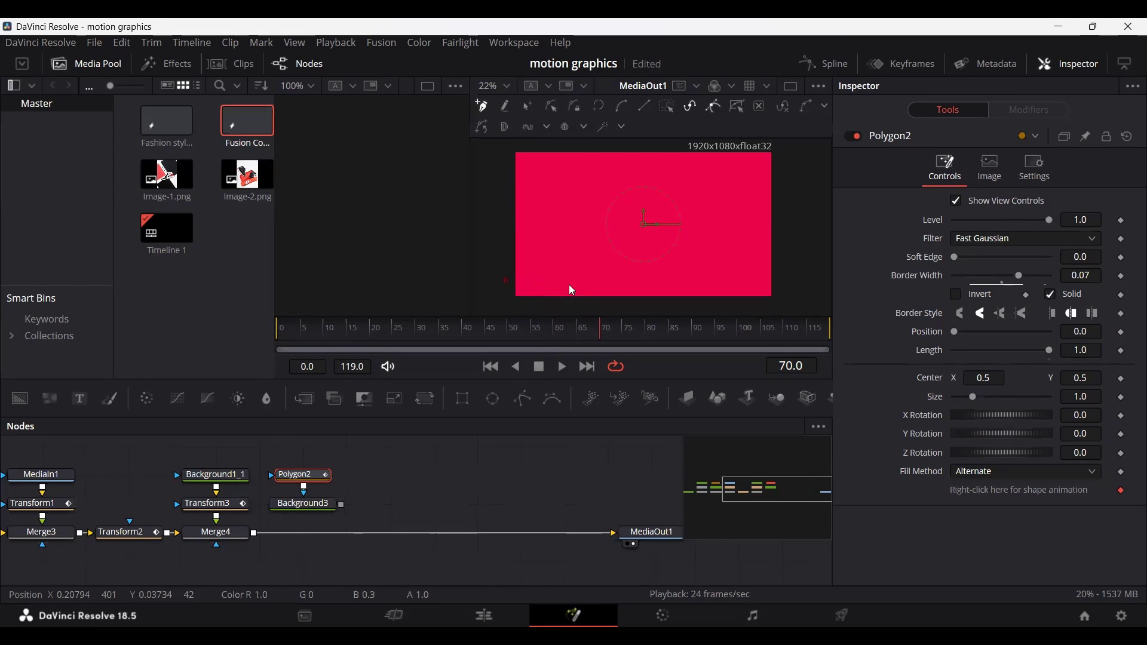
drag(571, 146, 569, 65)
drag(640, 302, 727, 311)
drag(790, 183, 878, 183)
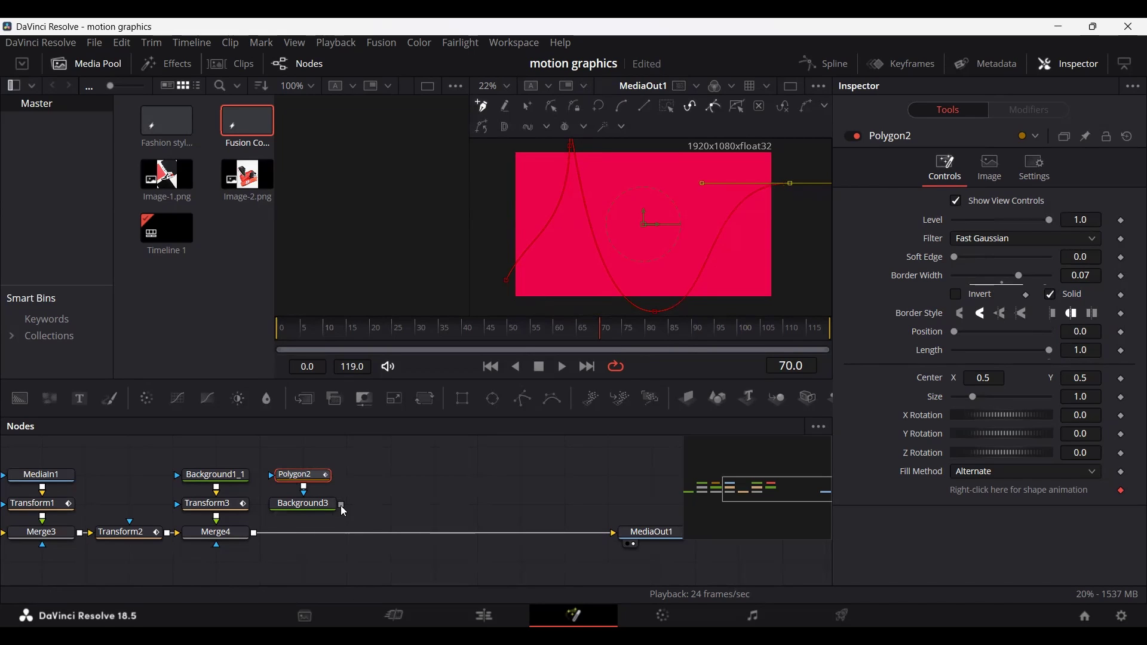
Step: Merge Background3 over the Merge4 output and set the new Merge5's blend to 0.3
drag(341, 506, 257, 538)
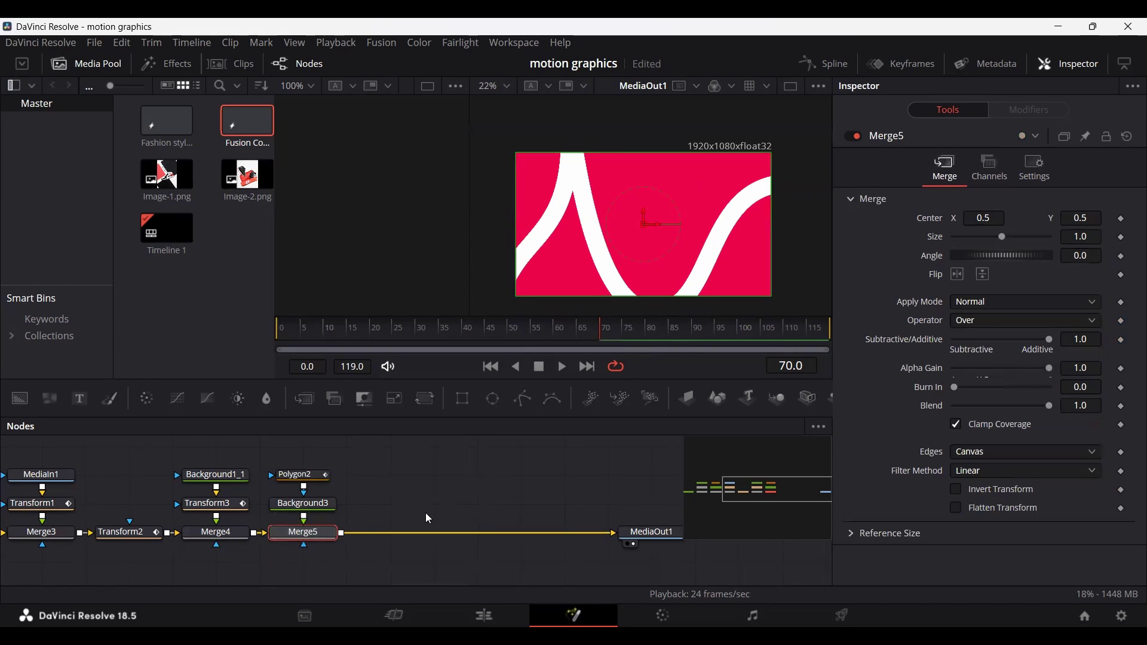
click(303, 504)
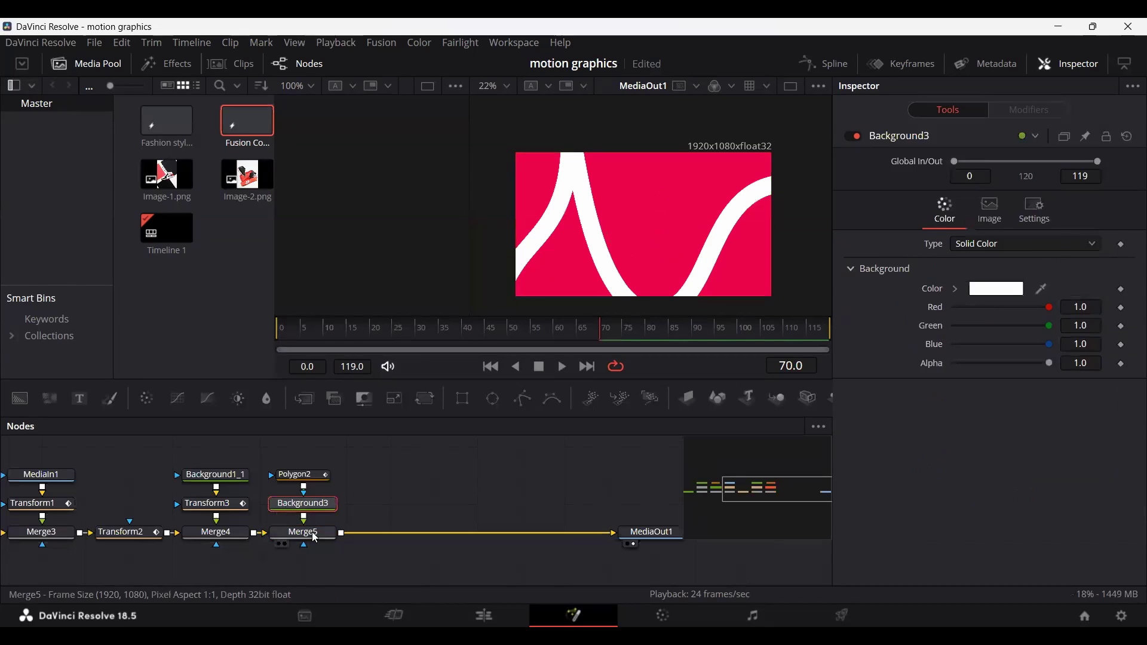
click(303, 532)
click(1100, 406)
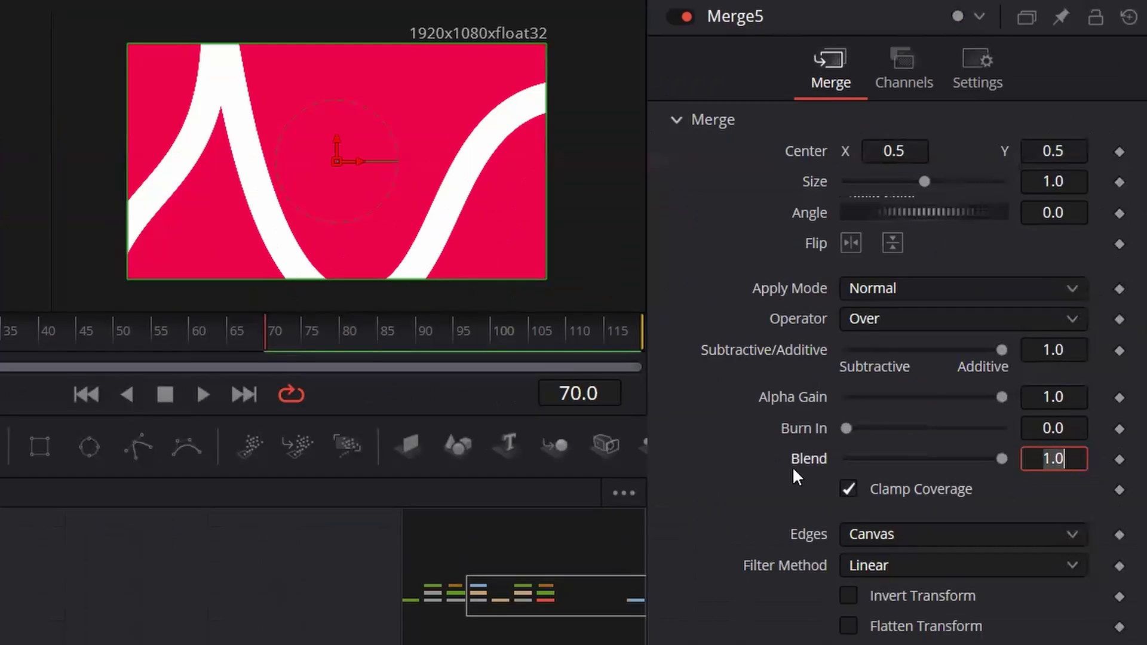
text(0.3)
key(Tab)
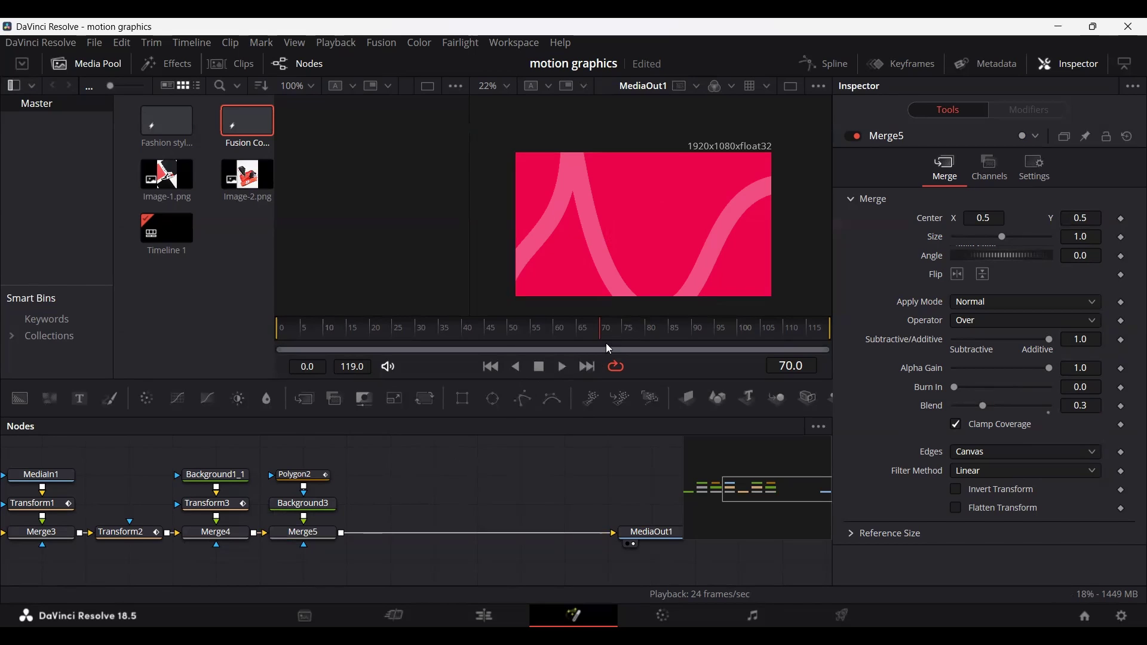
Step: Keyframe Polygon2's Length at 1.0 on frame 80 and 0.0 on frame 70, and play back the line drawing on
drag(635, 332, 649, 332)
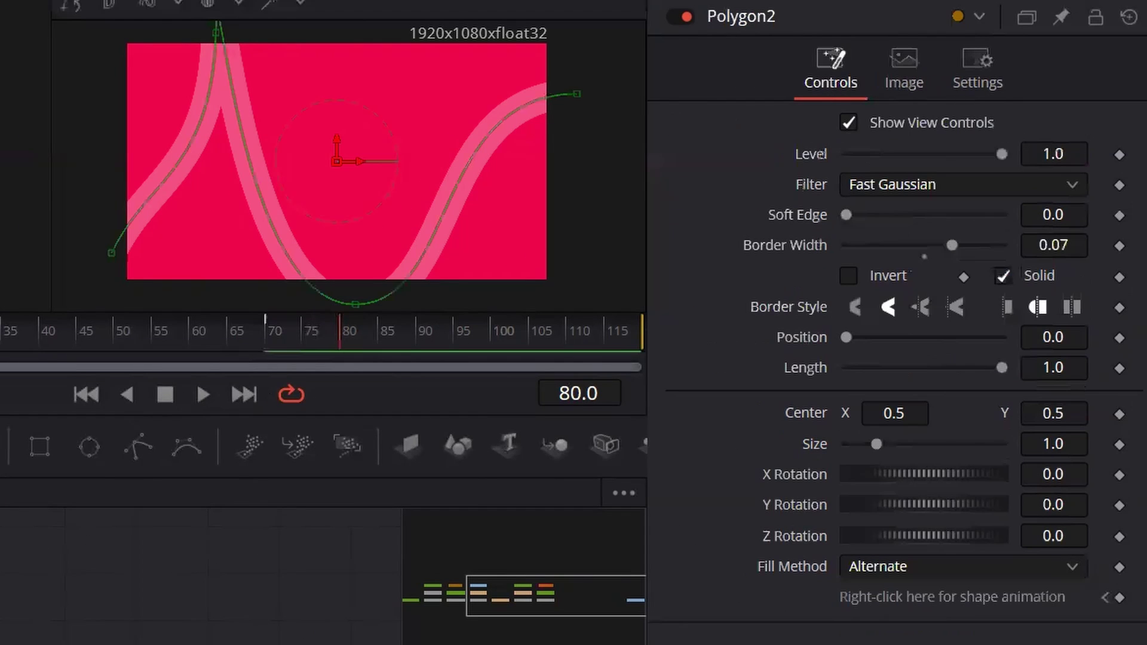
click(1119, 366)
click(268, 331)
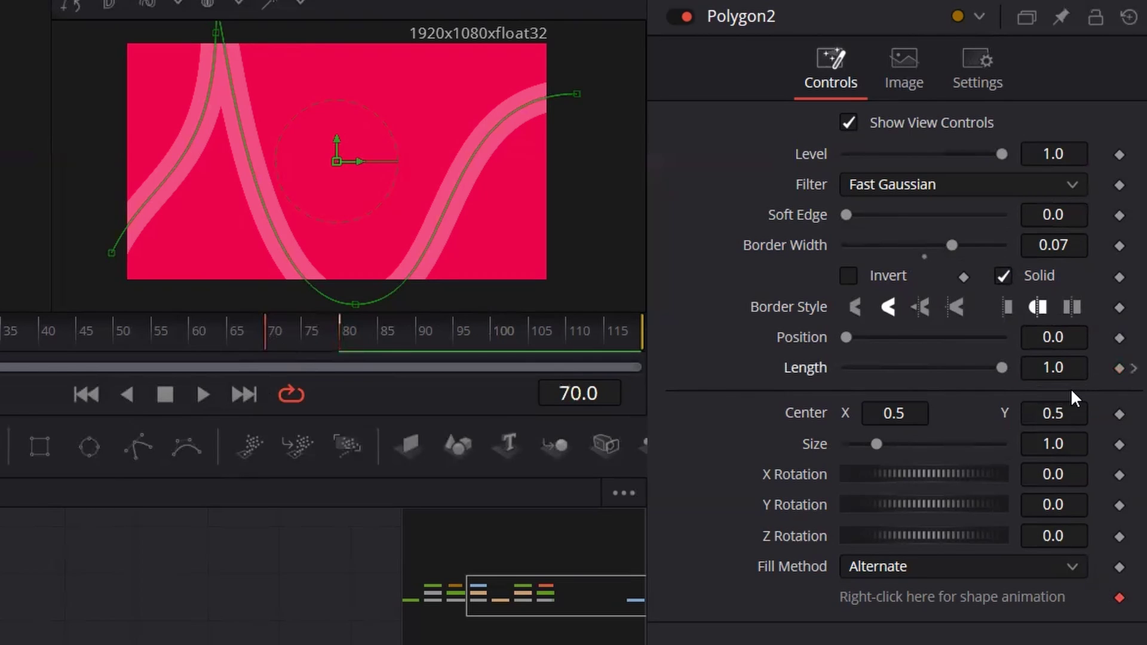
drag(1004, 367, 765, 398)
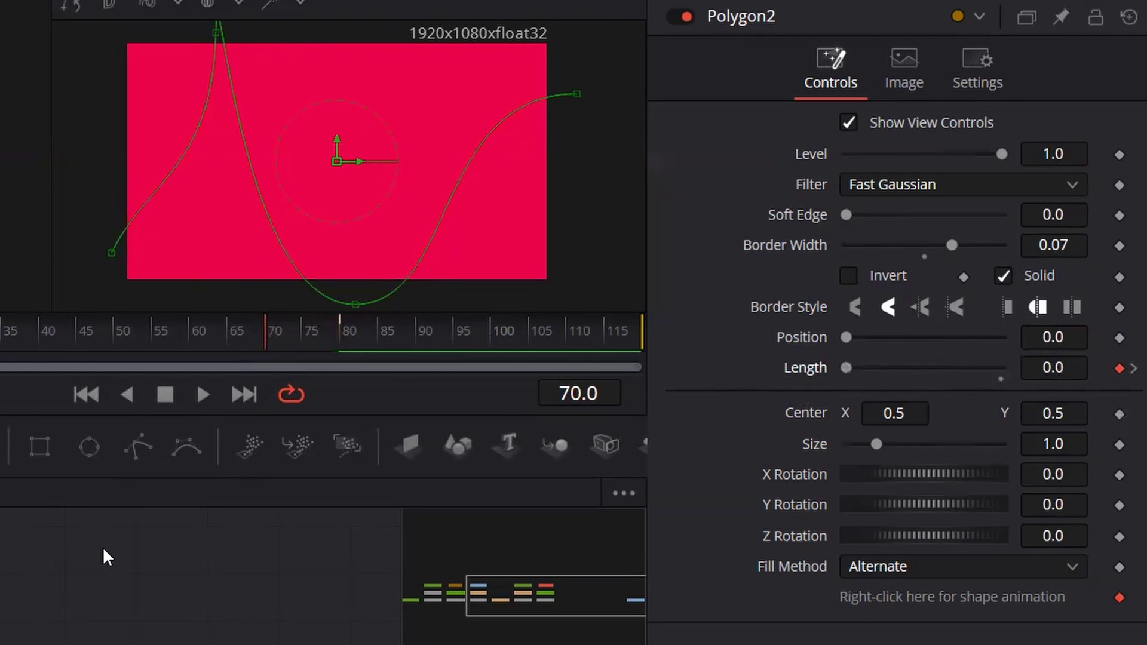
click(16, 574)
key(bracketleft)
key(space)
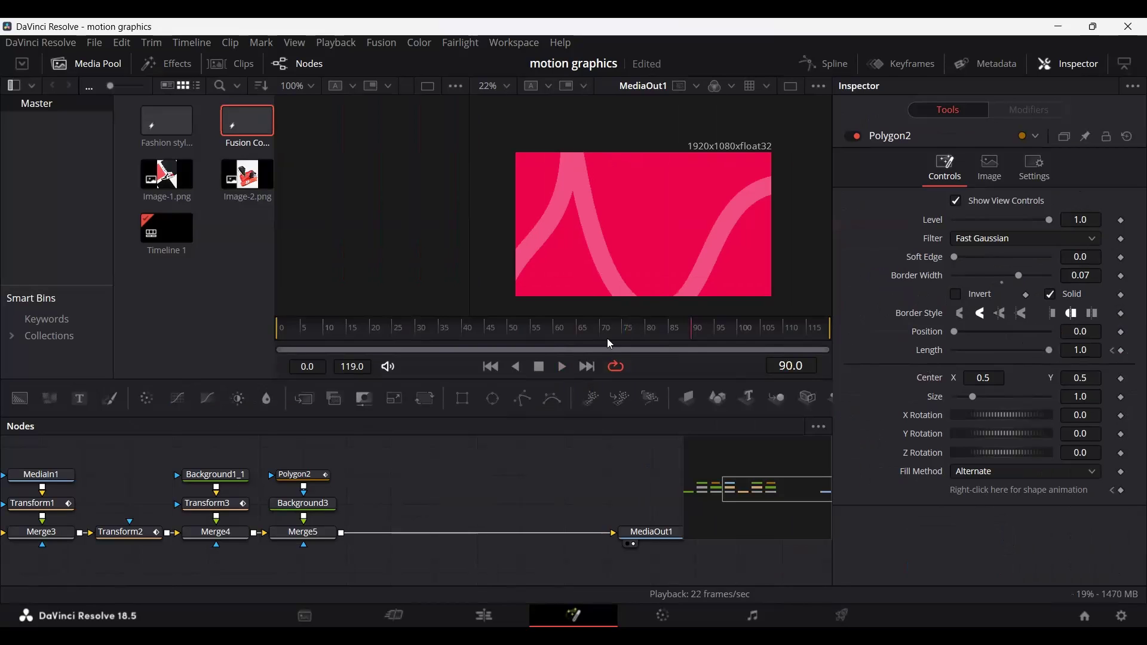
Step: At frame 85, add a Text node merged in after Merge5 and enter the text TREND
drag(607, 330, 666, 330)
drag(461, 484, 377, 484)
drag(79, 398, 267, 545)
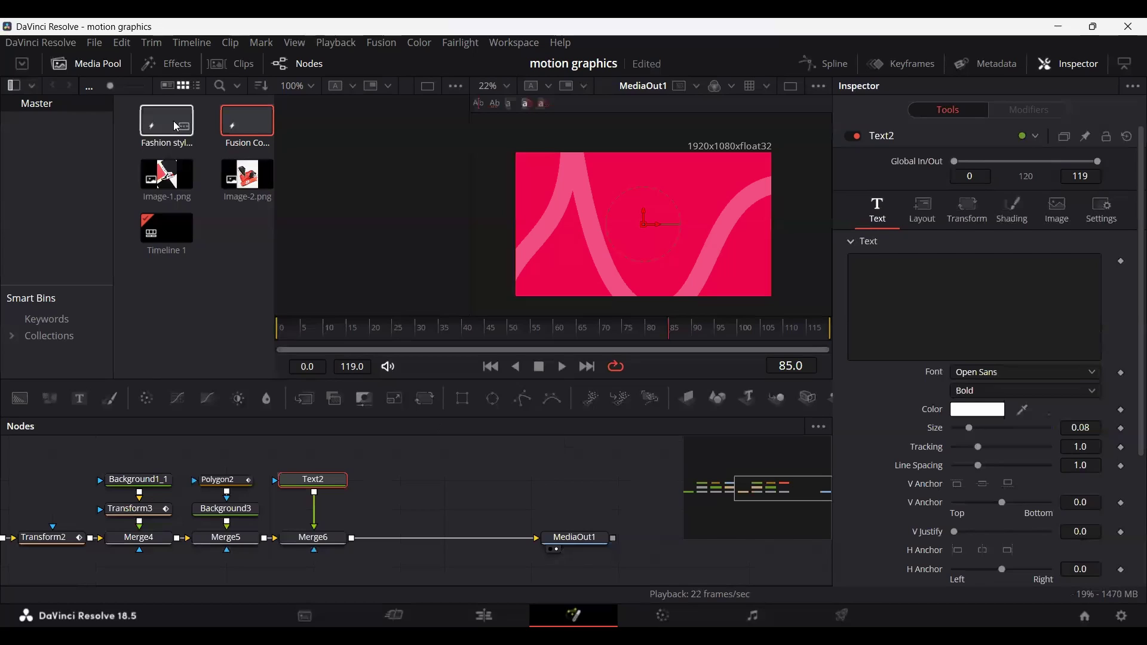
click(990, 269)
text(T)
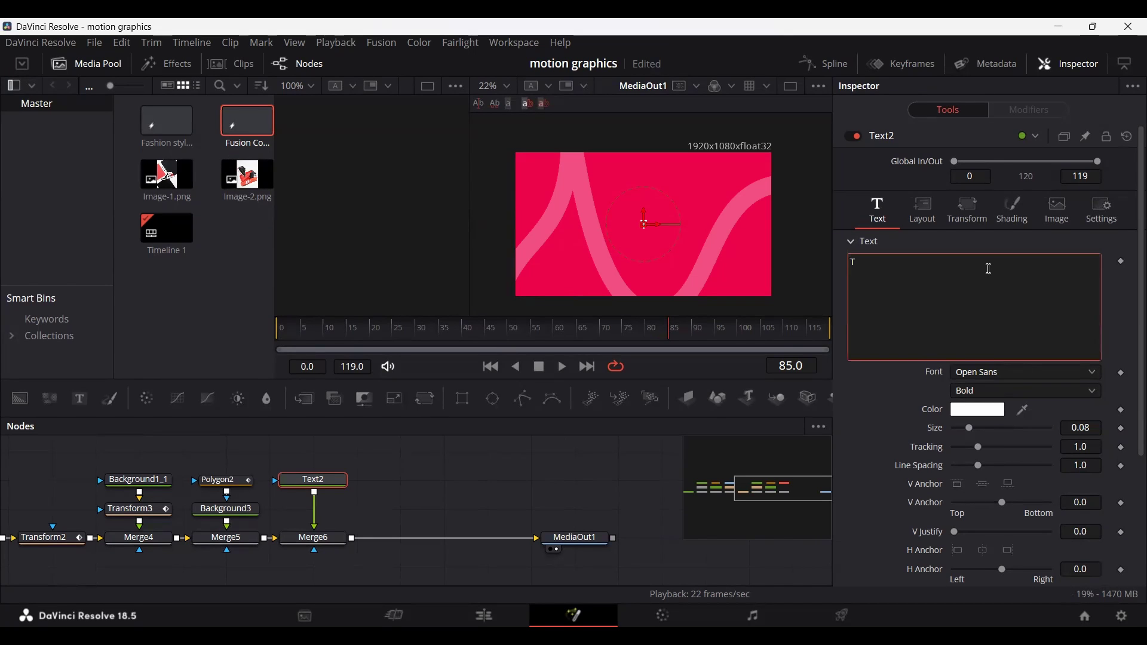
text(REND)
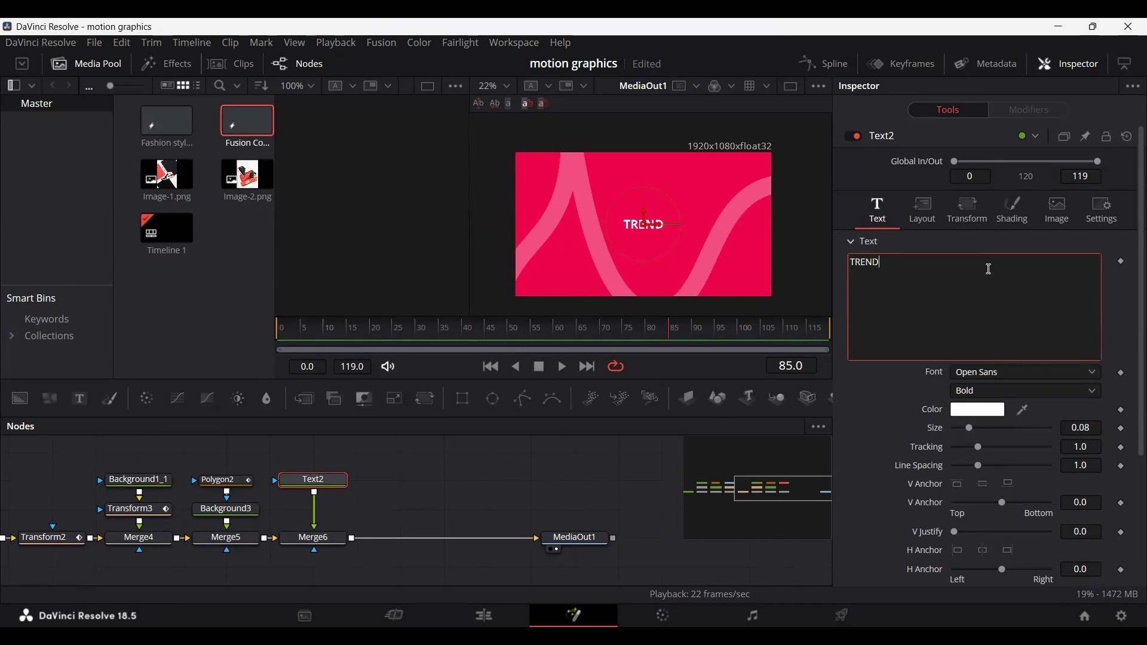
Step: Set the TREND text's font to Nimbus Sans Becker PBla, its size to 0.3 and its tracking to 1.26
click(1004, 373)
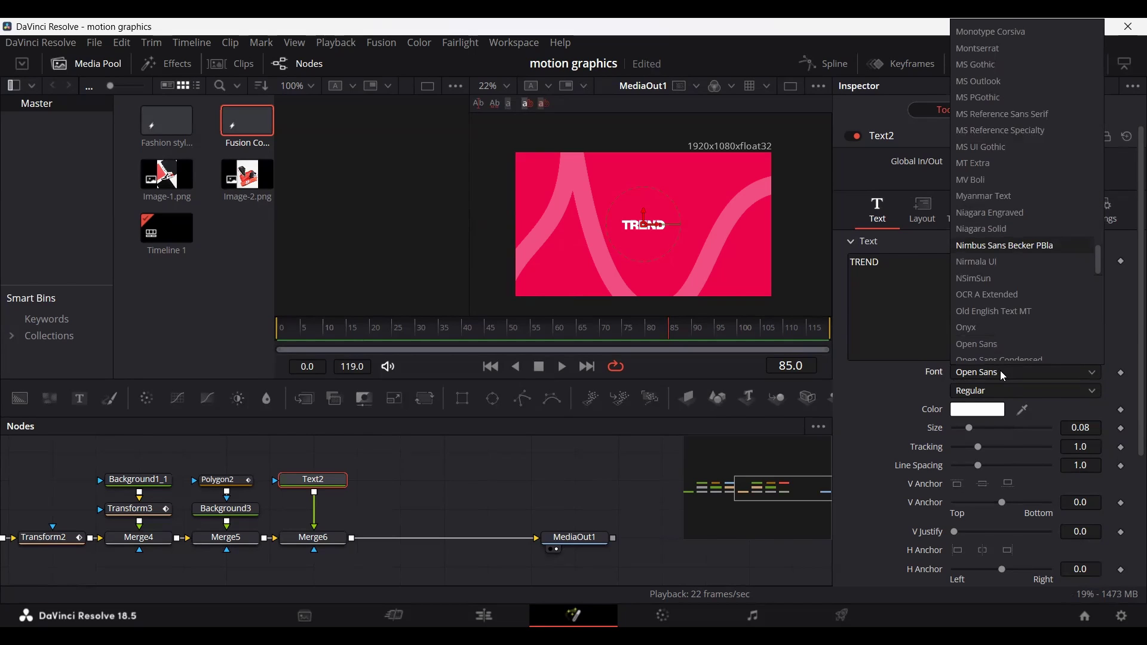
key(Return)
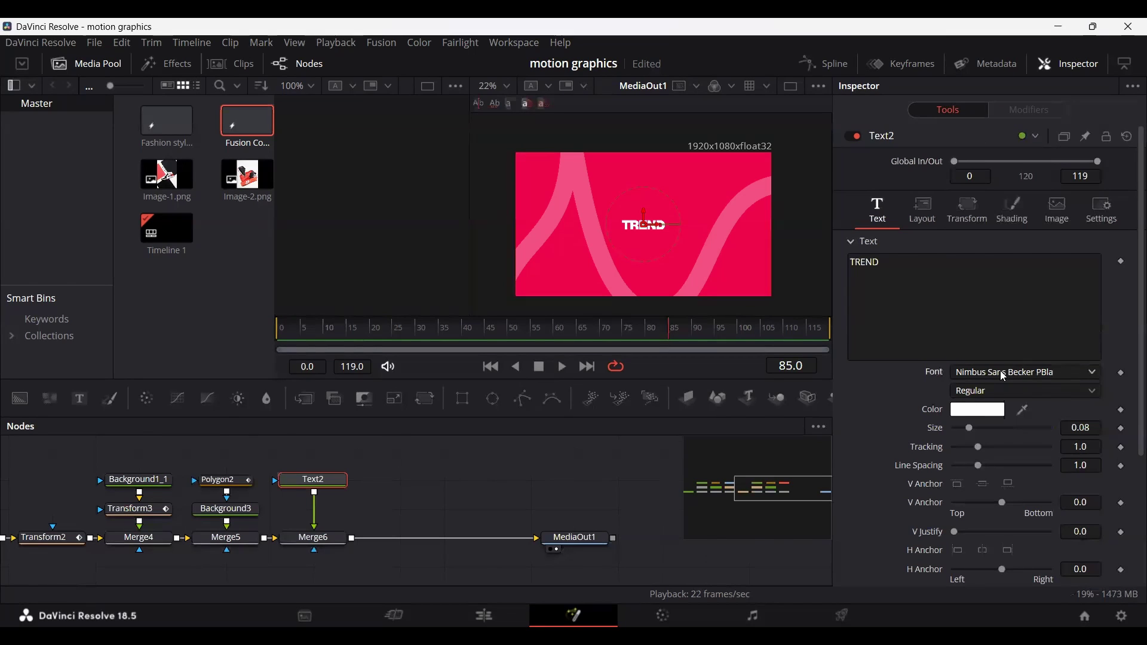
drag(970, 430, 1006, 428)
double_click(1080, 427)
text(0.3)
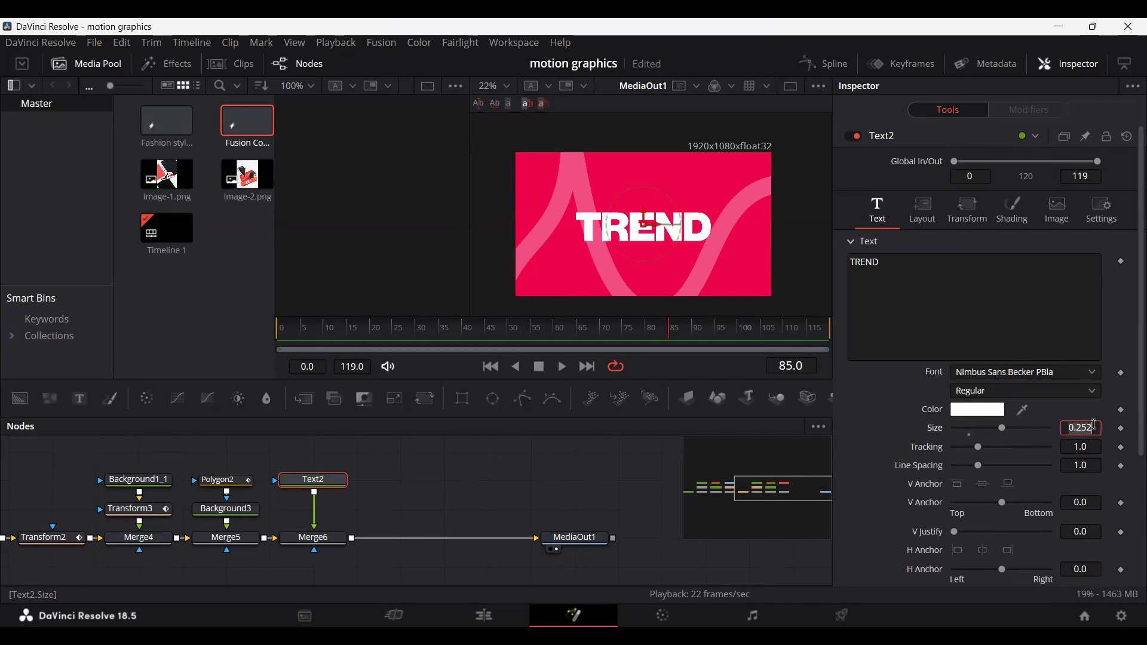
key(Tab)
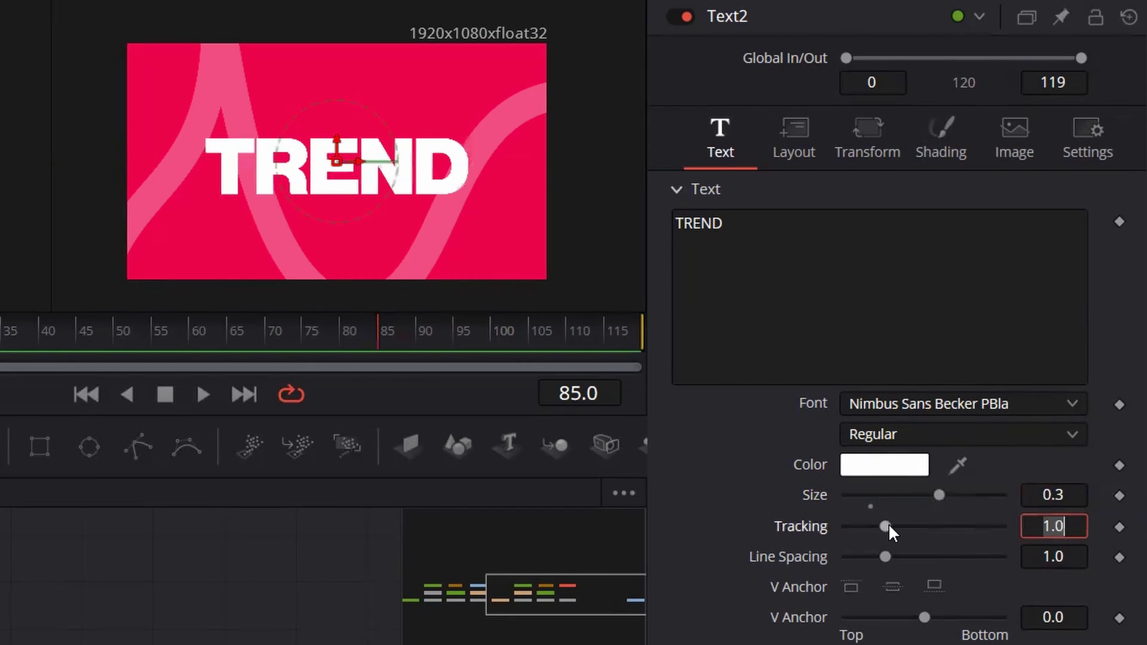
mouse_move(886, 526)
mouse_down()
mouse_move(909, 525)
mouse_move(898, 525)
mouse_up()
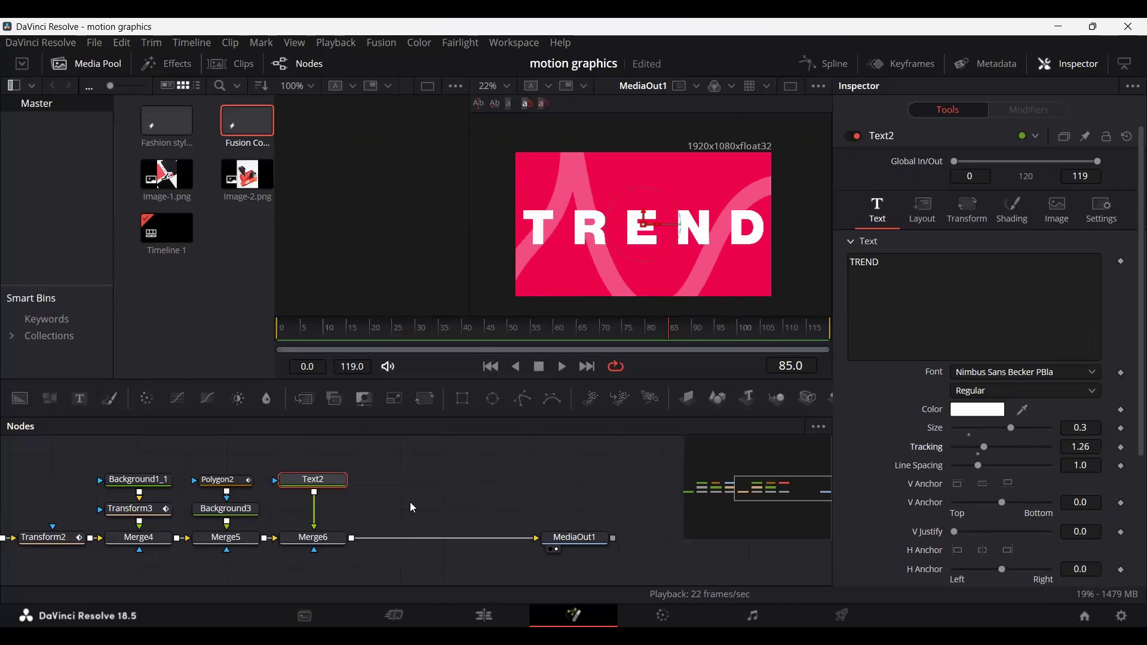
Step: Insert a Duplicate node between Text2 and Merge6 to stack TREND in three rows
drag(410, 500, 690, 505)
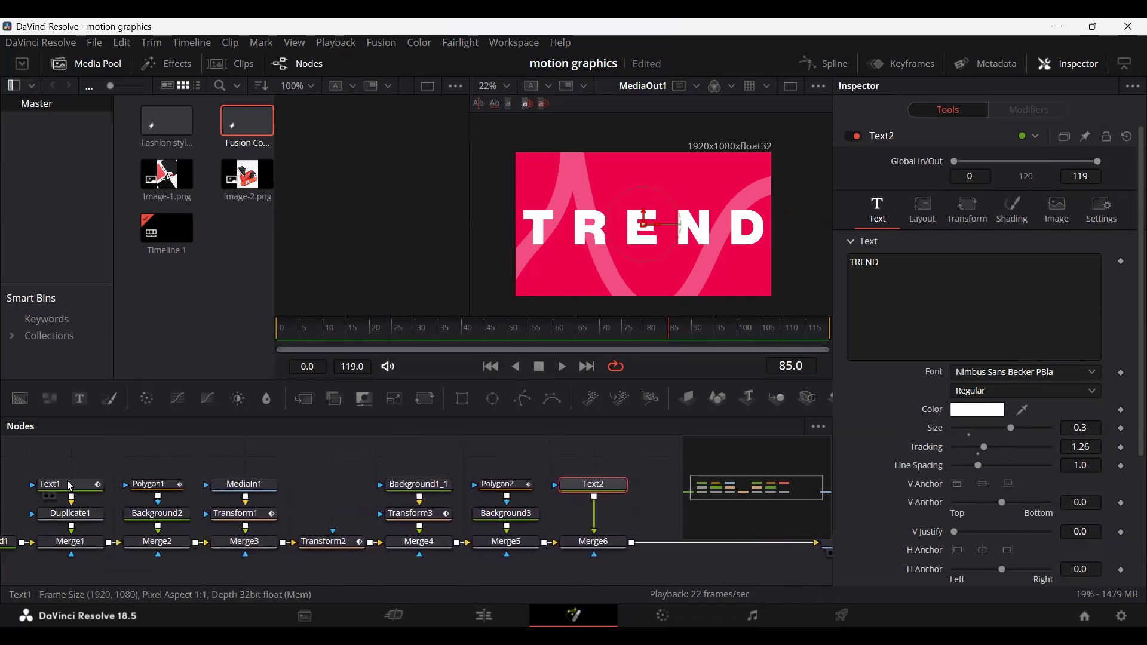
drag(578, 515, 395, 521)
key(shift+space)
text(du)
key(Return)
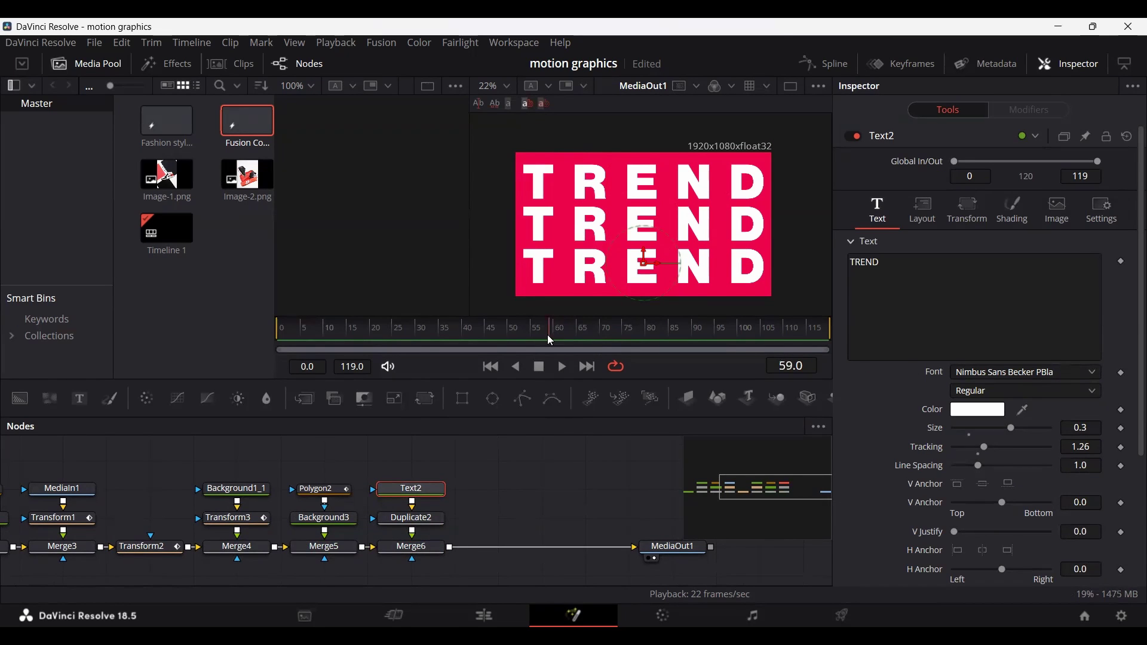
Step: Keyframe Text2's text as TREND on frame 75 and shorten it to TREN on frame 74
drag(550, 340, 605, 337)
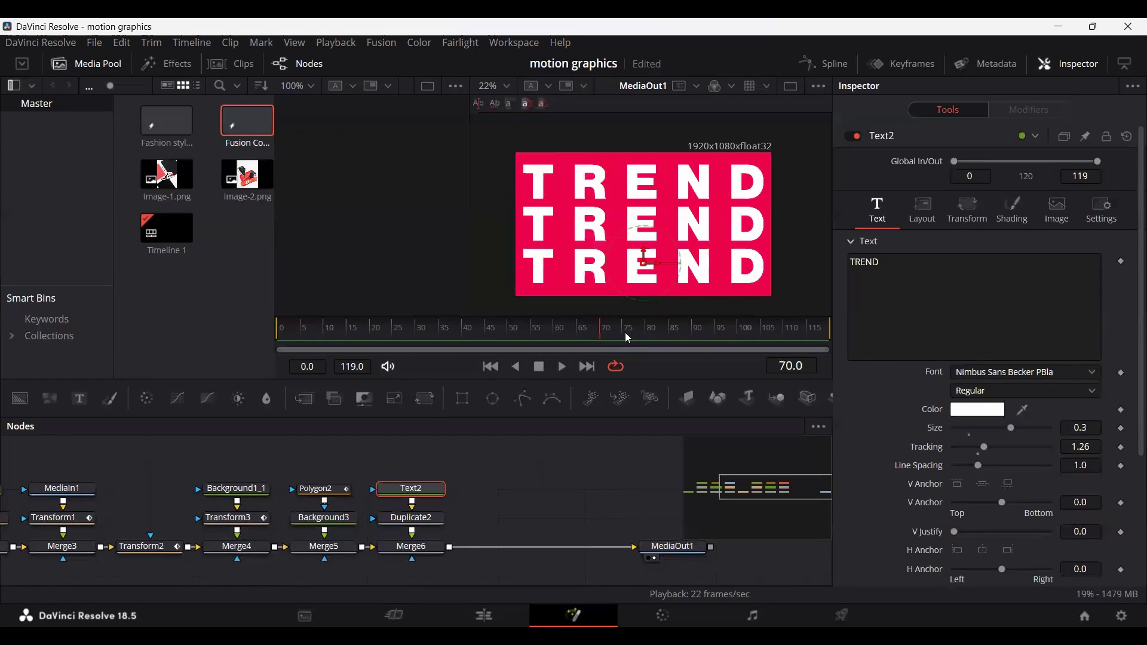
click(623, 338)
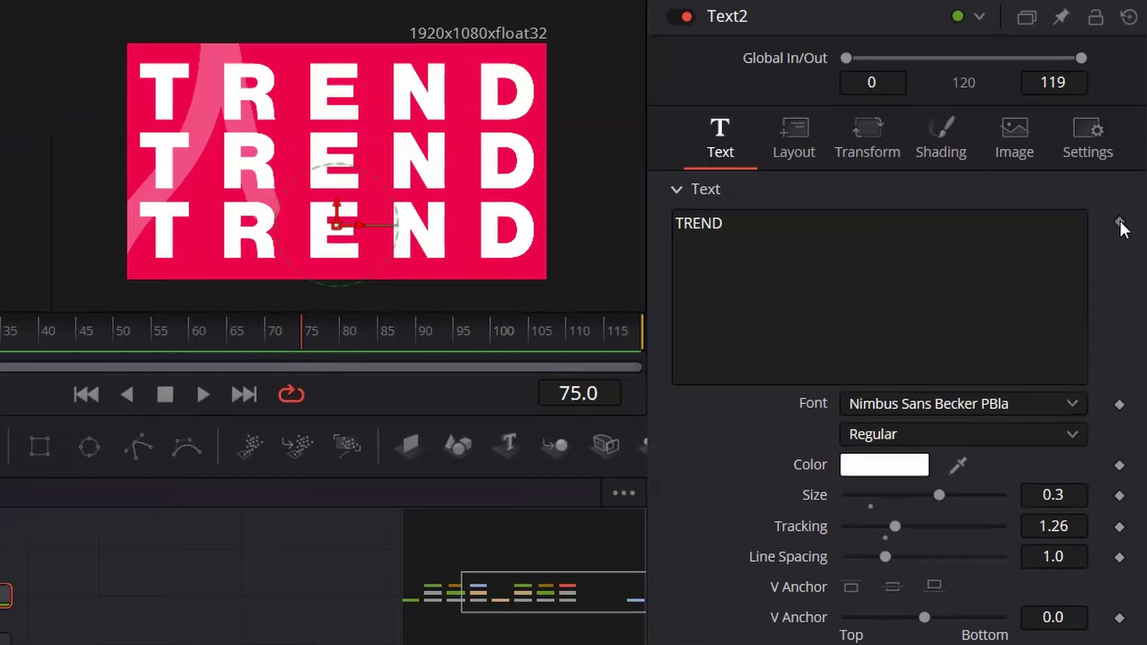
click(1121, 262)
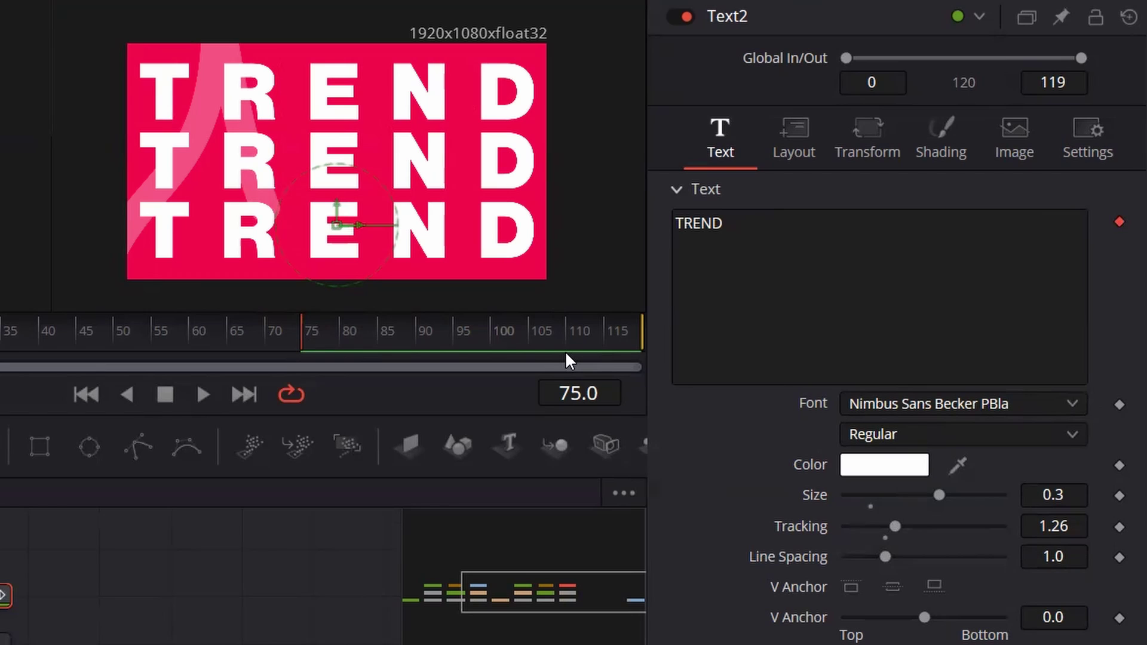
key(Left)
click(793, 244)
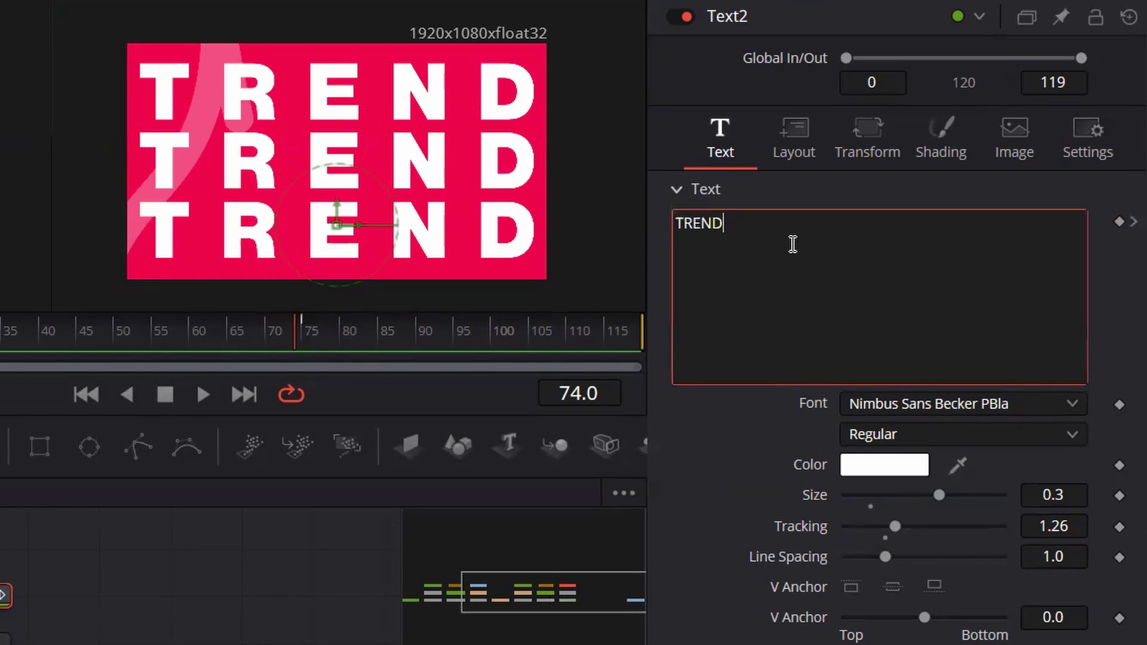
key(BackSpace)
click(785, 199)
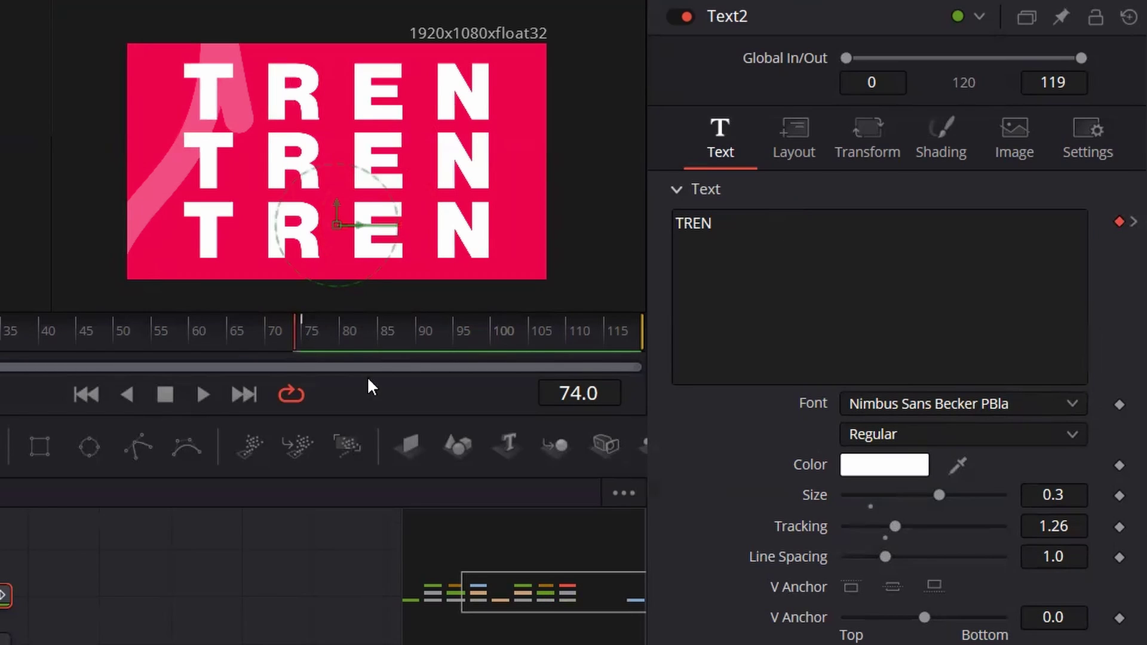
Step: Shorten Text2's text to TRE on frame 73 and to TR on frame 72
key(Left)
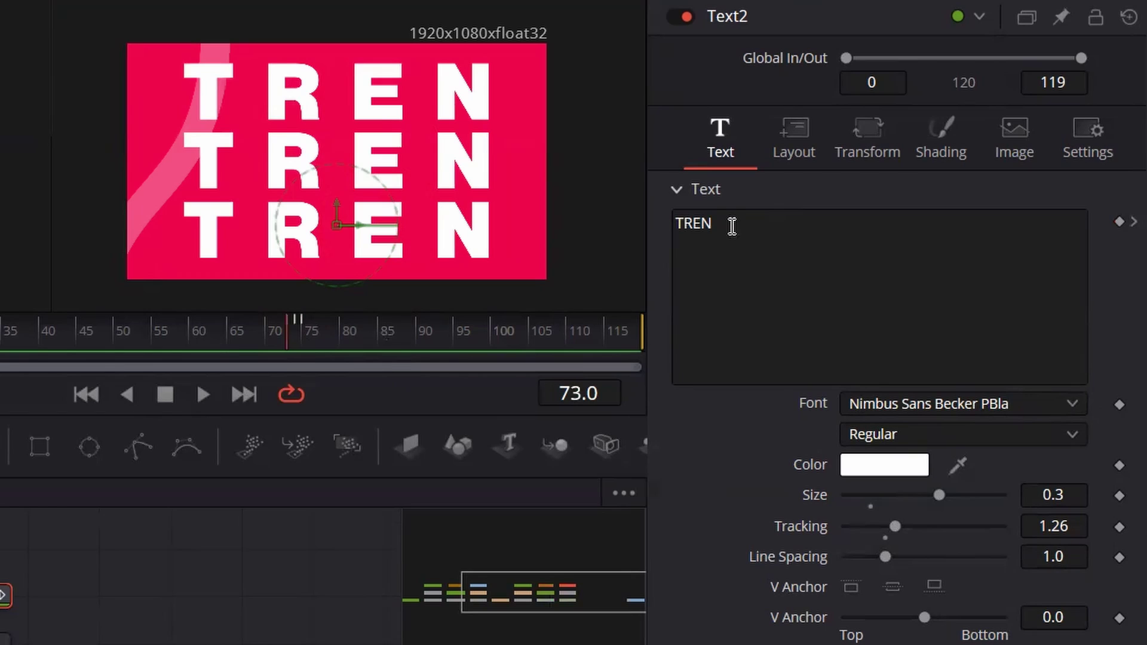
click(732, 226)
key(BackSpace)
click(756, 190)
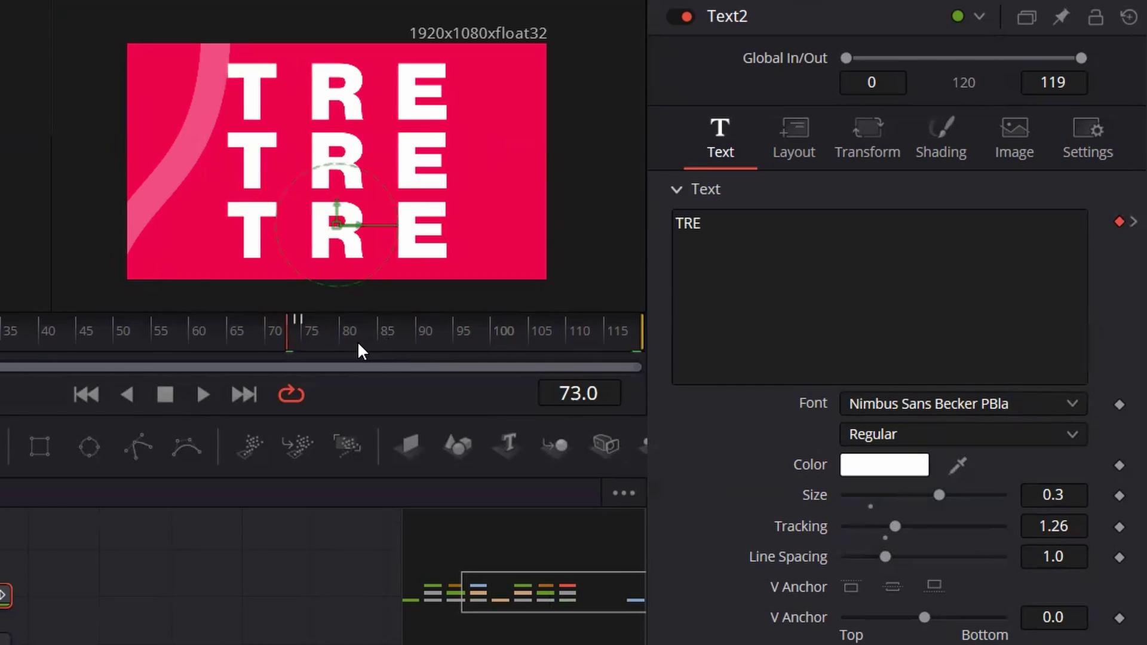
key(Left)
click(754, 242)
key(BackSpace)
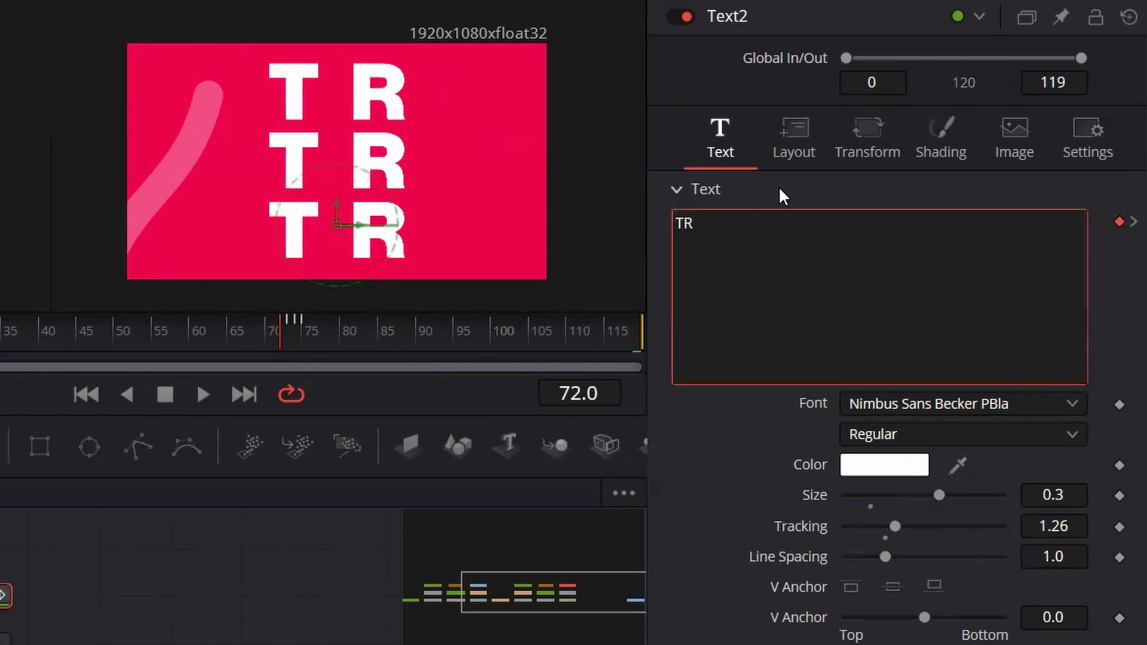
Step: Shorten Text2's text to T on frame 71
click(780, 185)
key(Left)
click(764, 262)
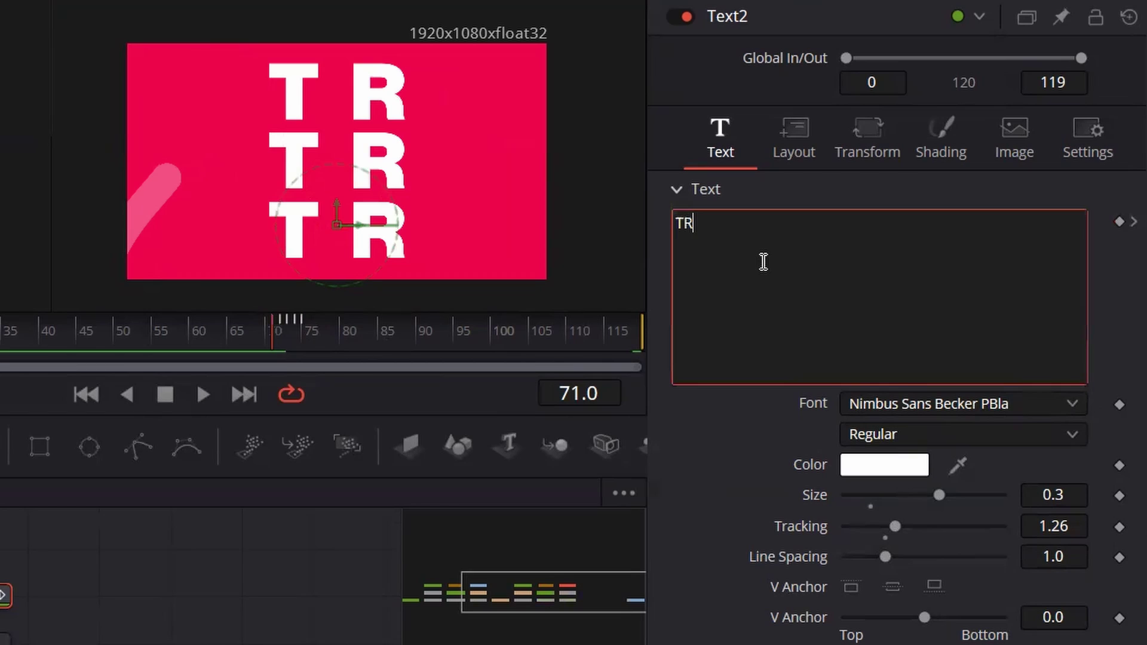
key(BackSpace)
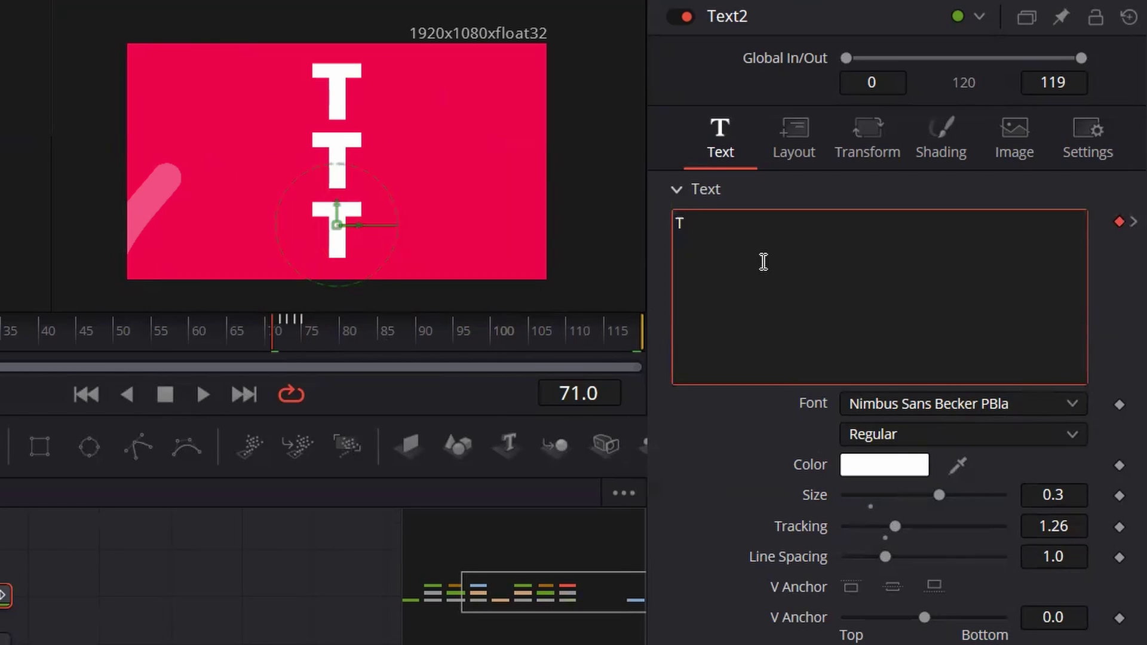
Step: Clear Text2's text on frame 70 and play back the letter-by-letter reveal
click(770, 188)
key(Left)
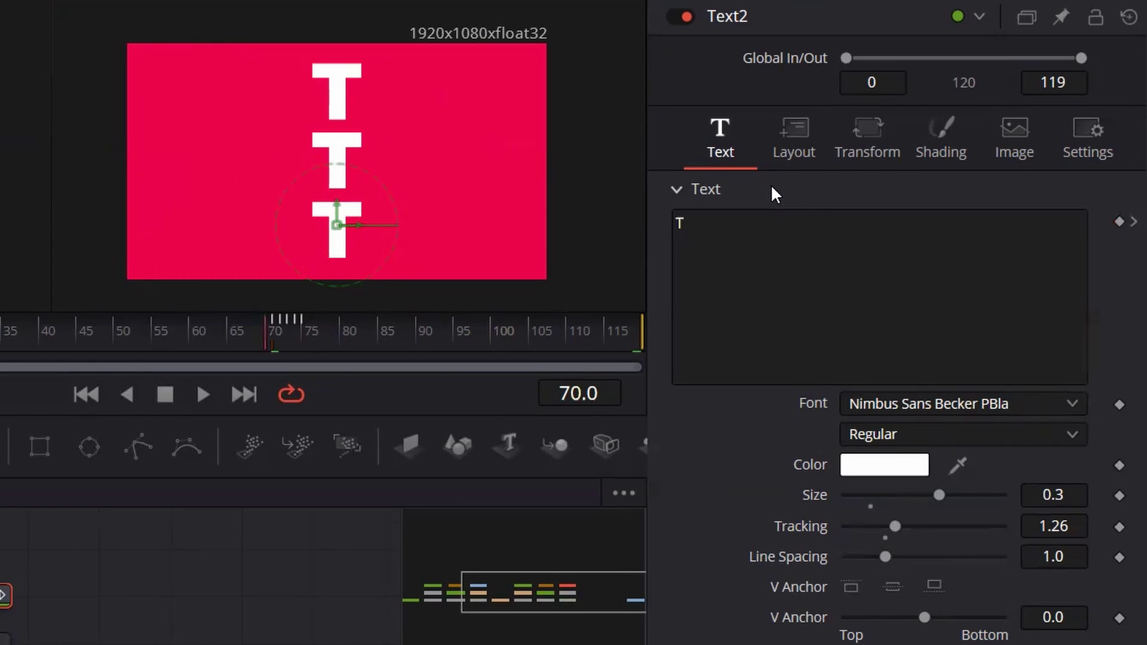
click(748, 248)
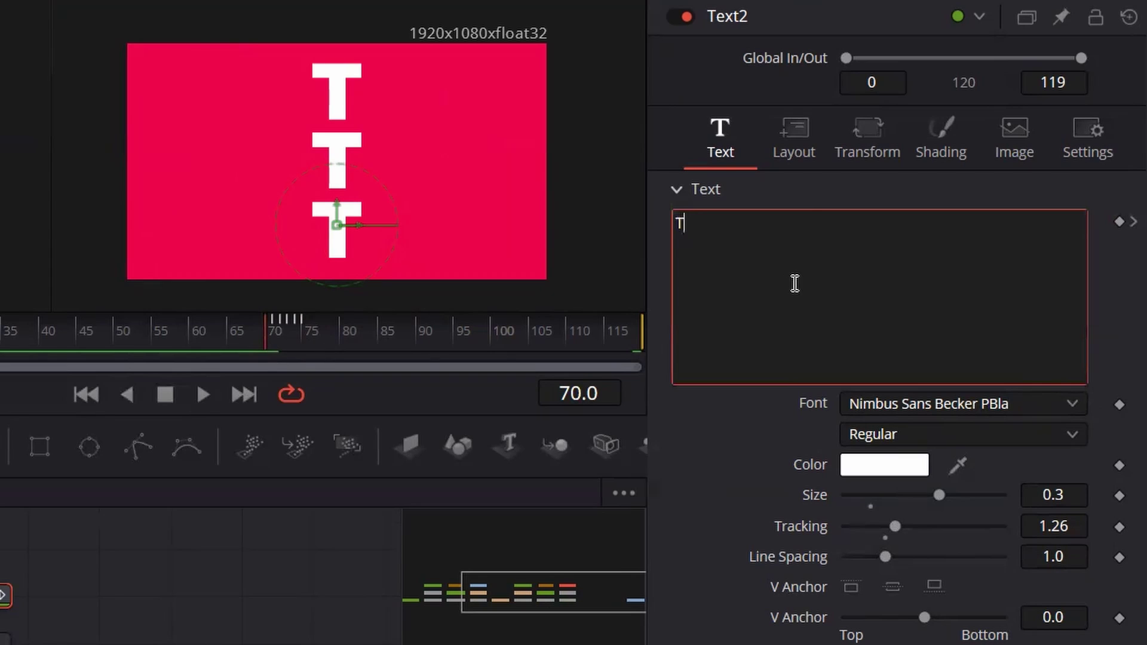
key(BackSpace)
click(805, 190)
drag(264, 340, 224, 343)
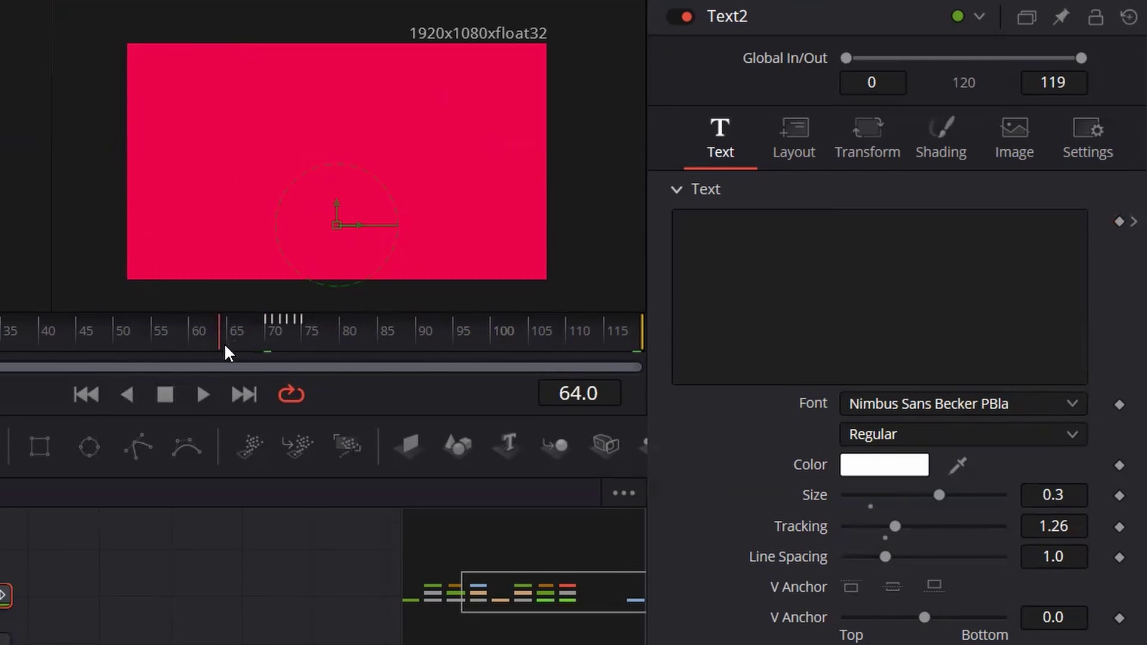
key(space)
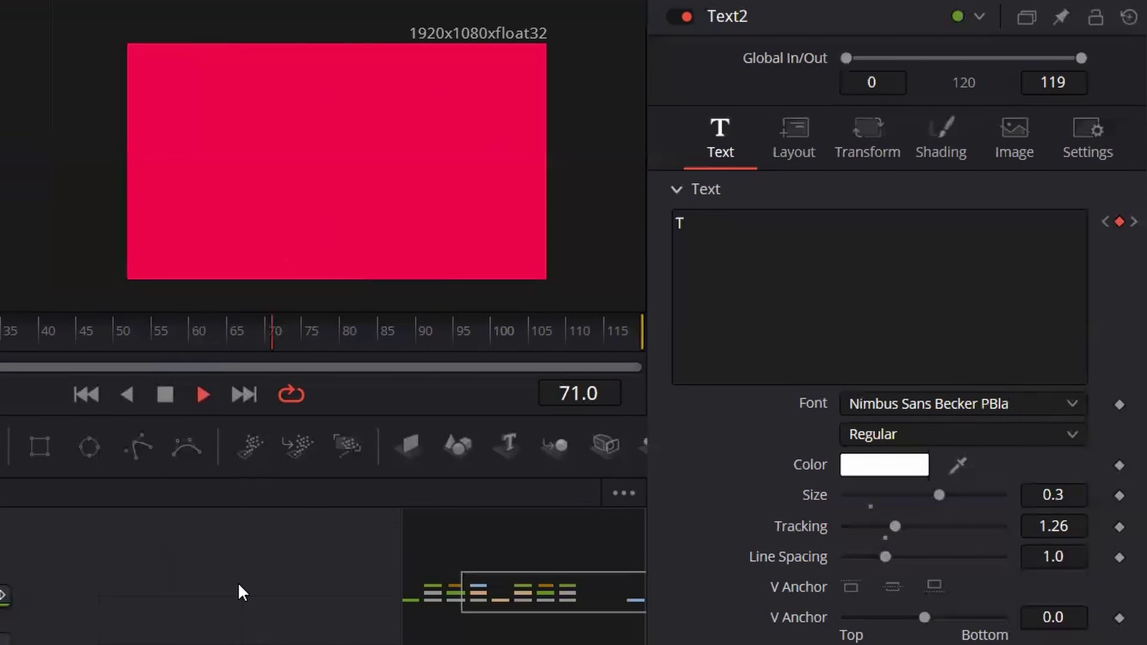
key(space)
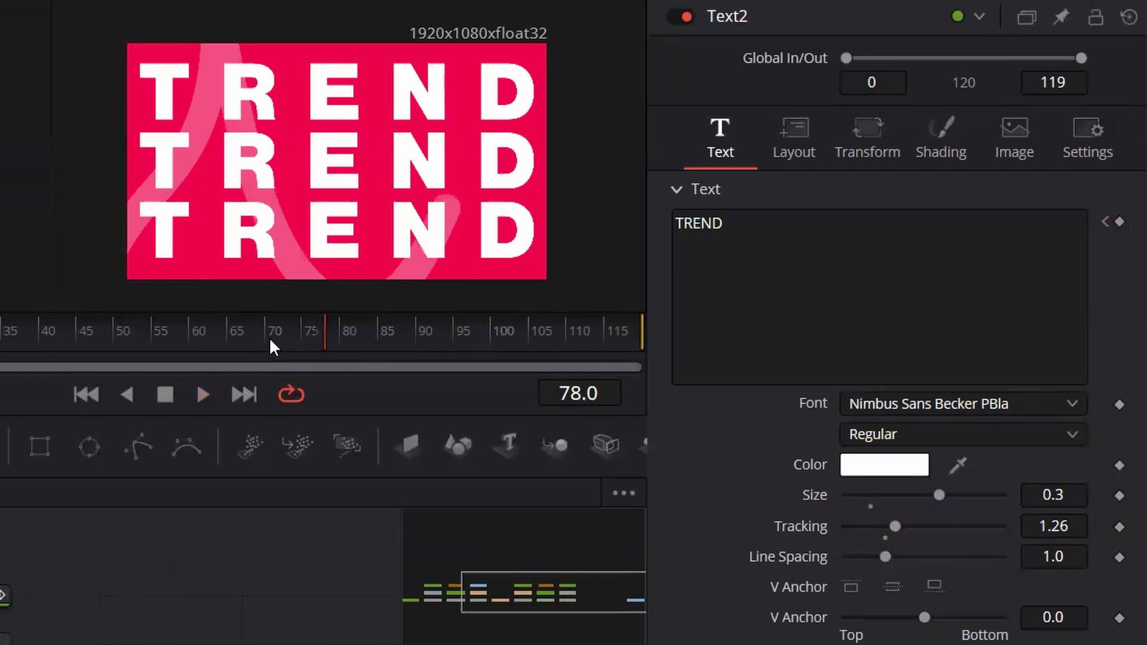
key(space)
key(space)
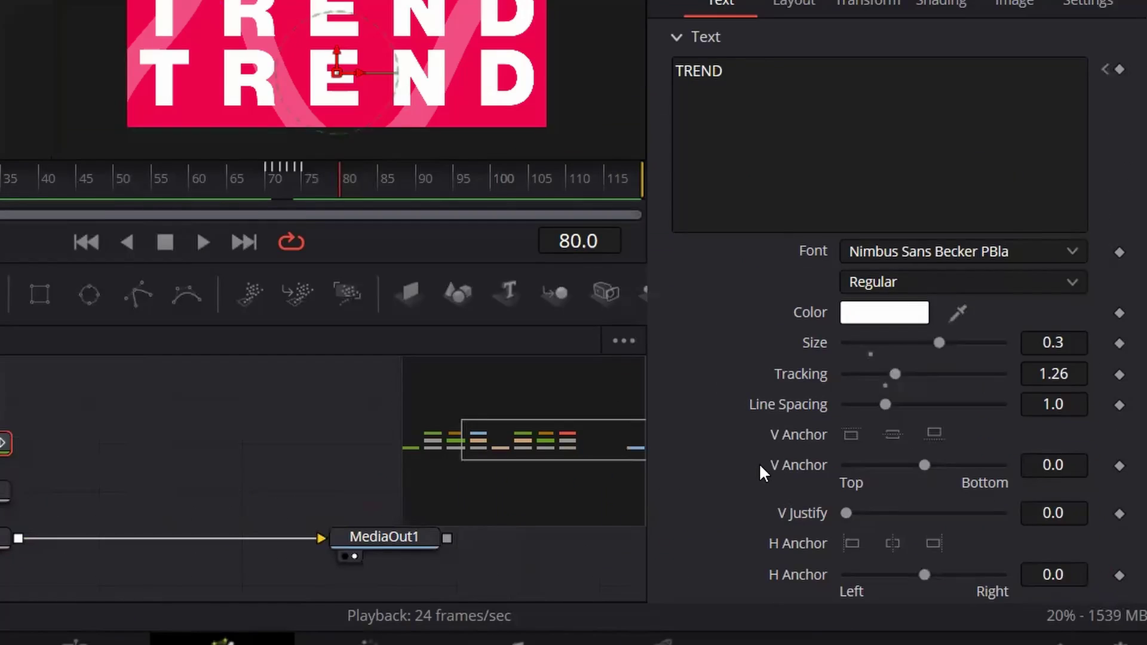
Step: Modify Text2's horizontal H Anchor value with Anim Curves
scroll(921, 495, down, 3)
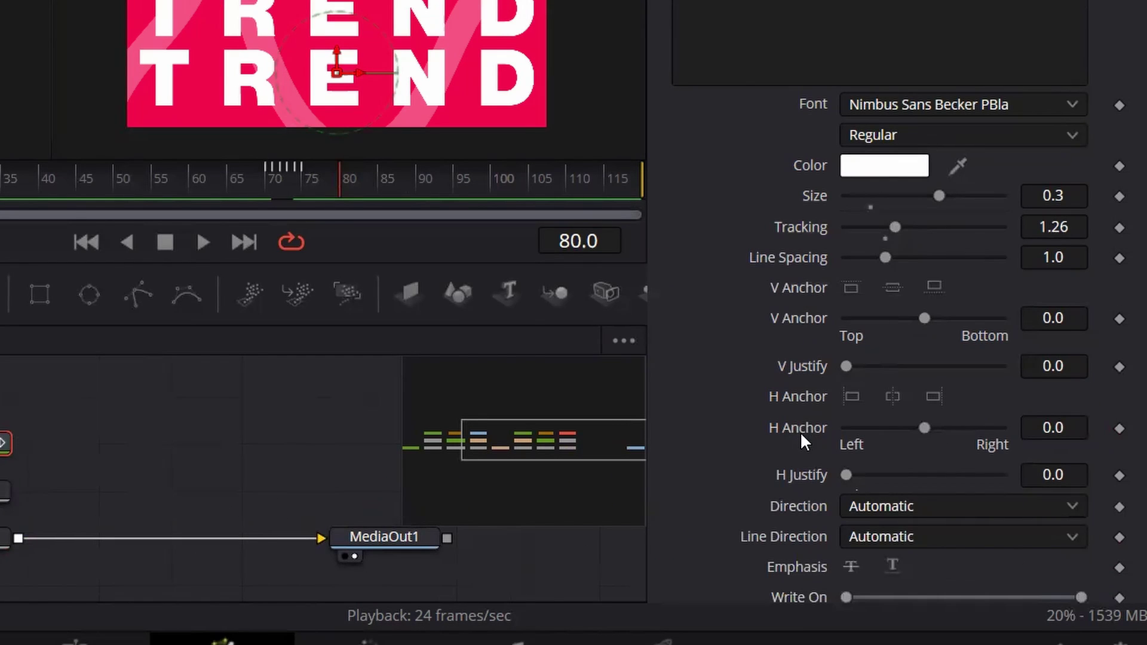
right_click(794, 428)
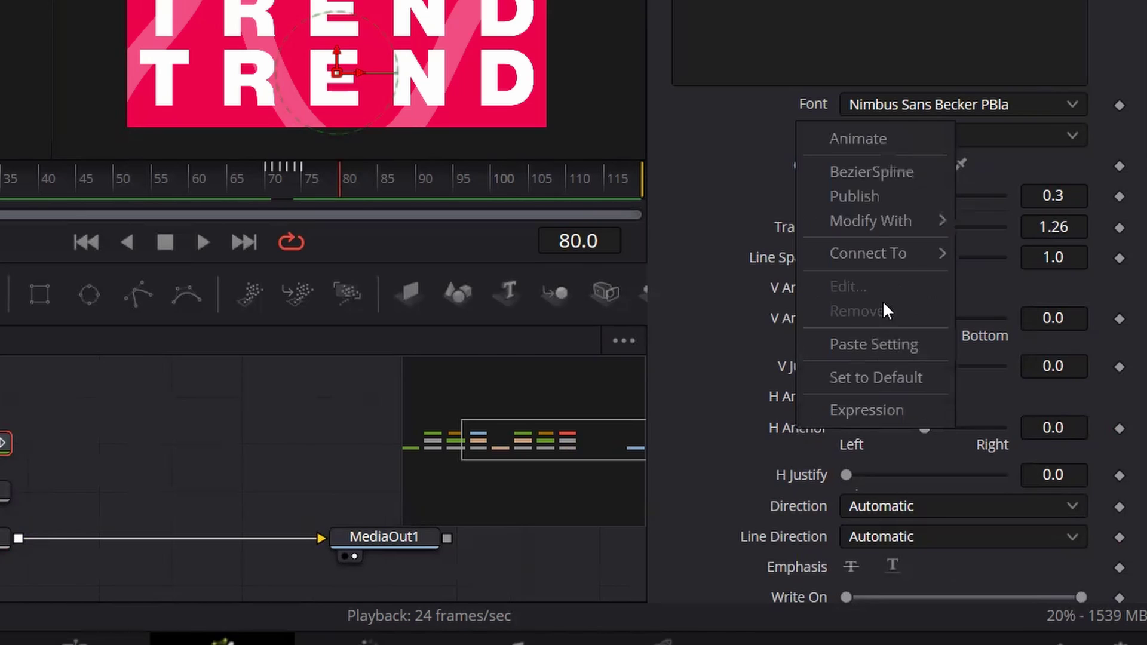
mouse_move(853, 224)
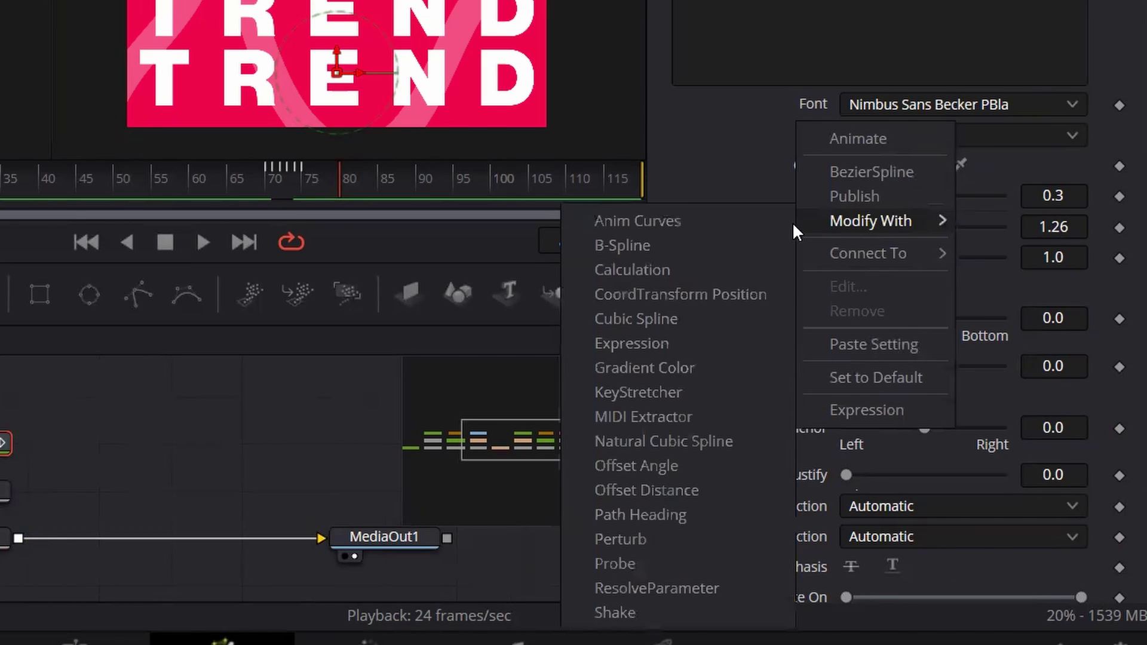
click(645, 221)
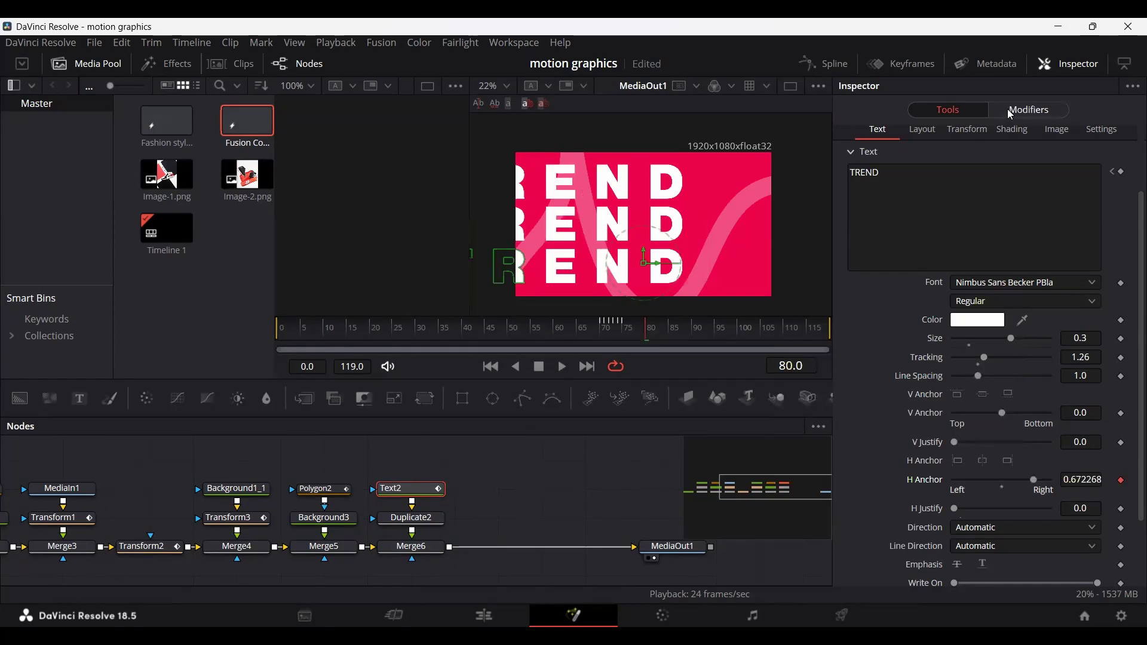
Step: Set the curve of the H Anchor's Anim Curves modifier to Easing
click(1028, 111)
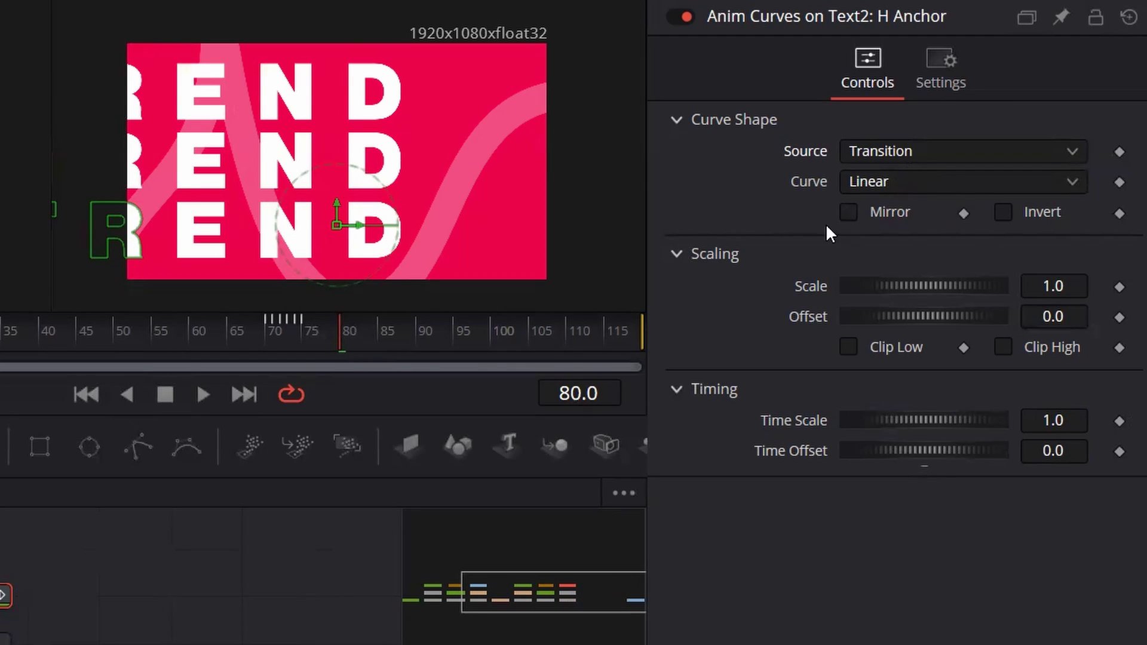
click(899, 184)
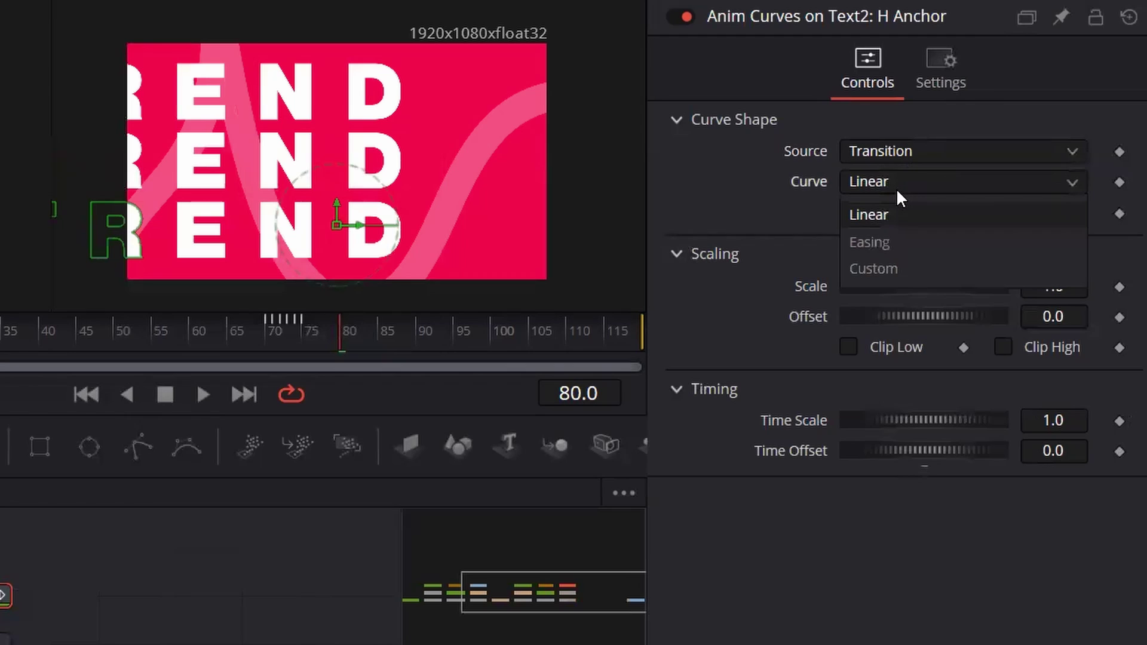
click(897, 188)
click(891, 188)
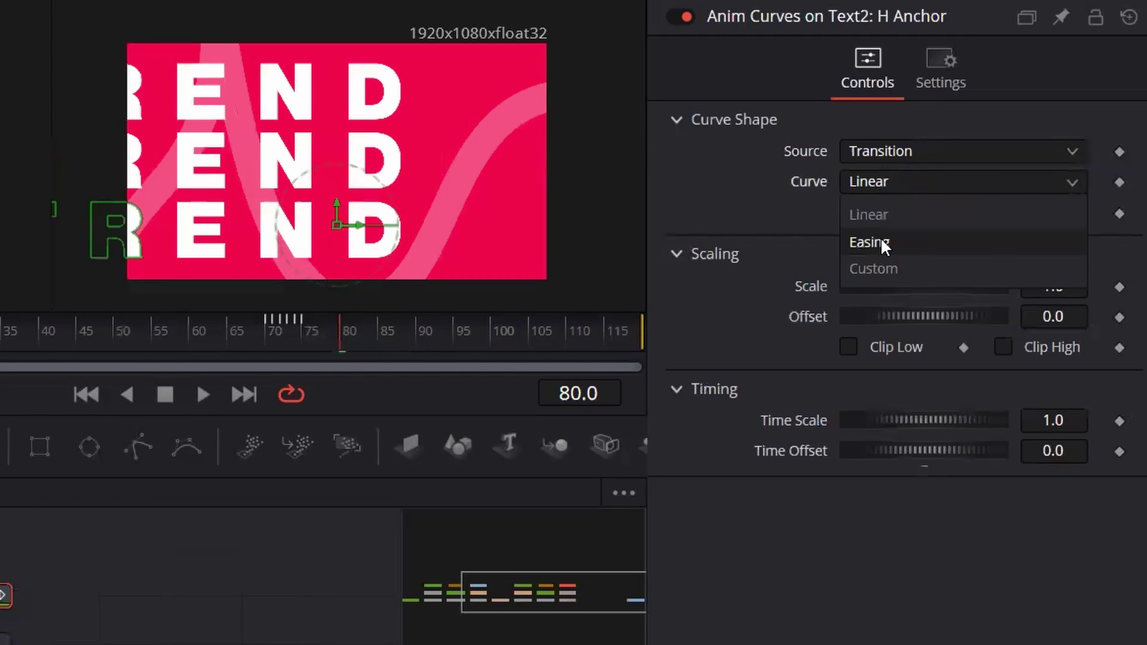
click(881, 239)
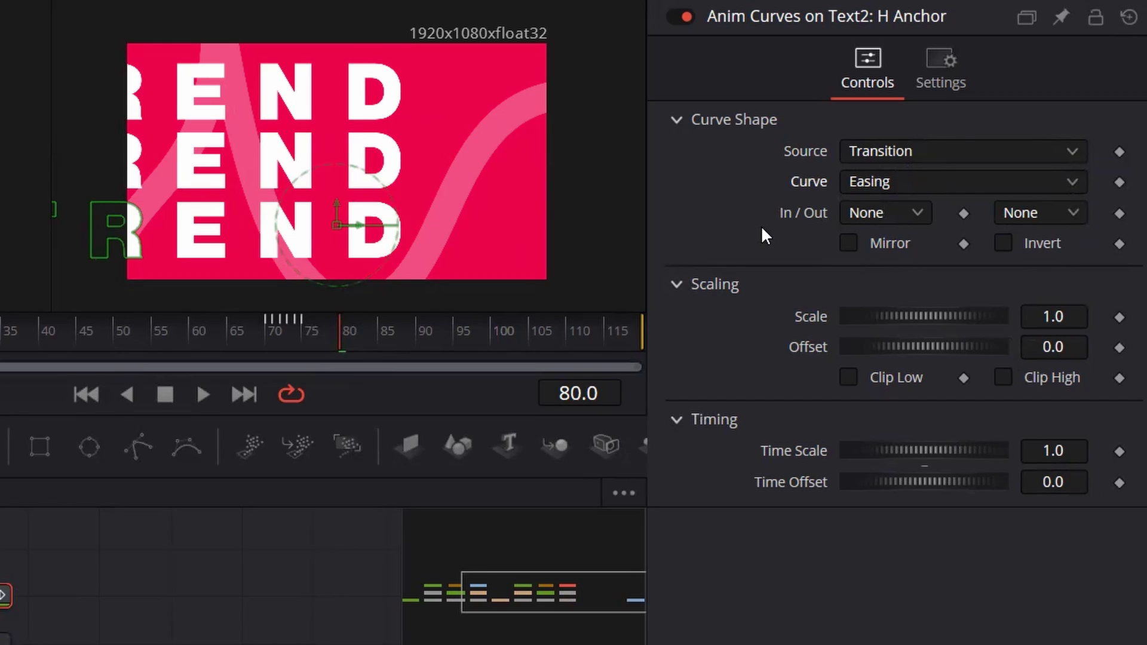
Step: Set the H Anchor curve's easing to Elastic in and Back out, and preview the text movement
click(884, 213)
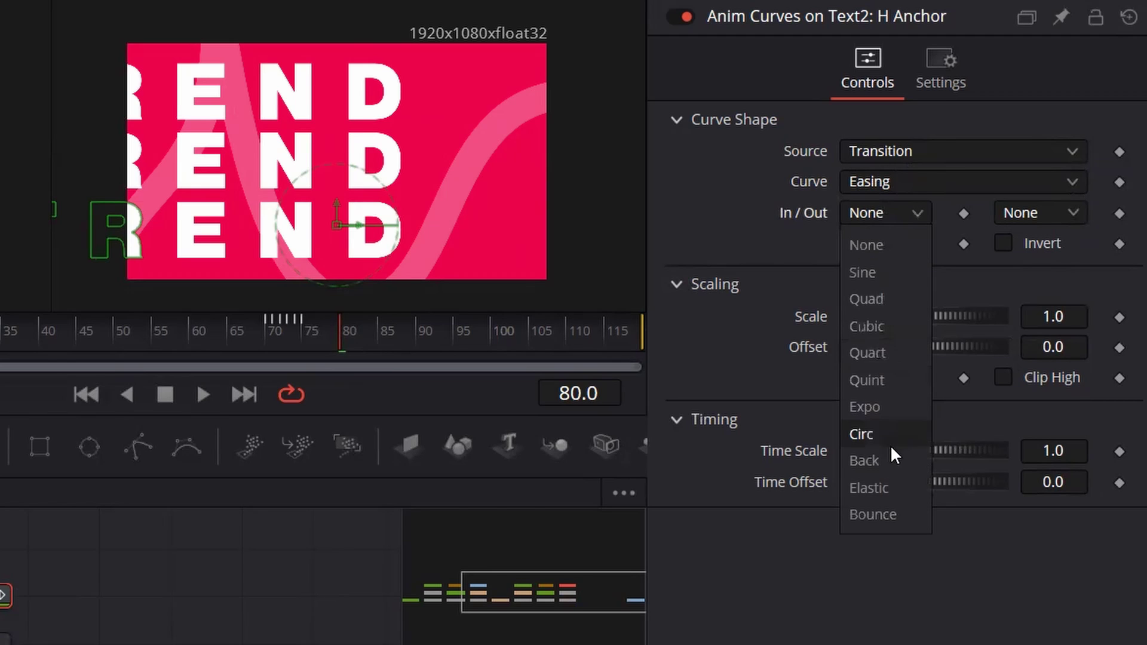
click(883, 490)
click(1027, 211)
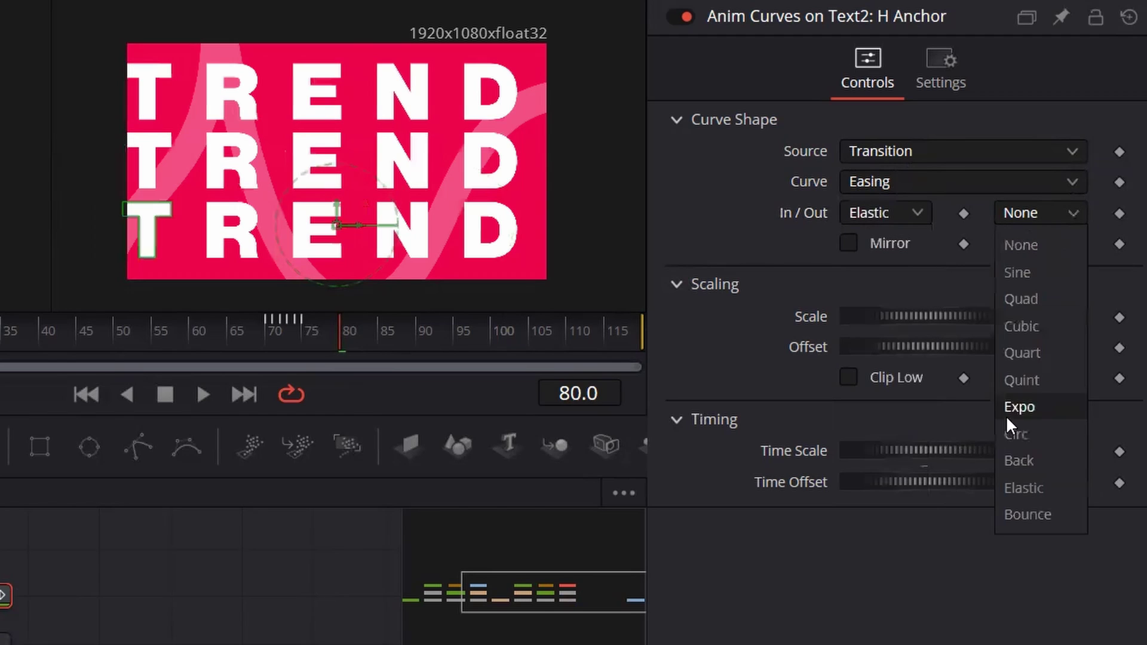
click(1043, 461)
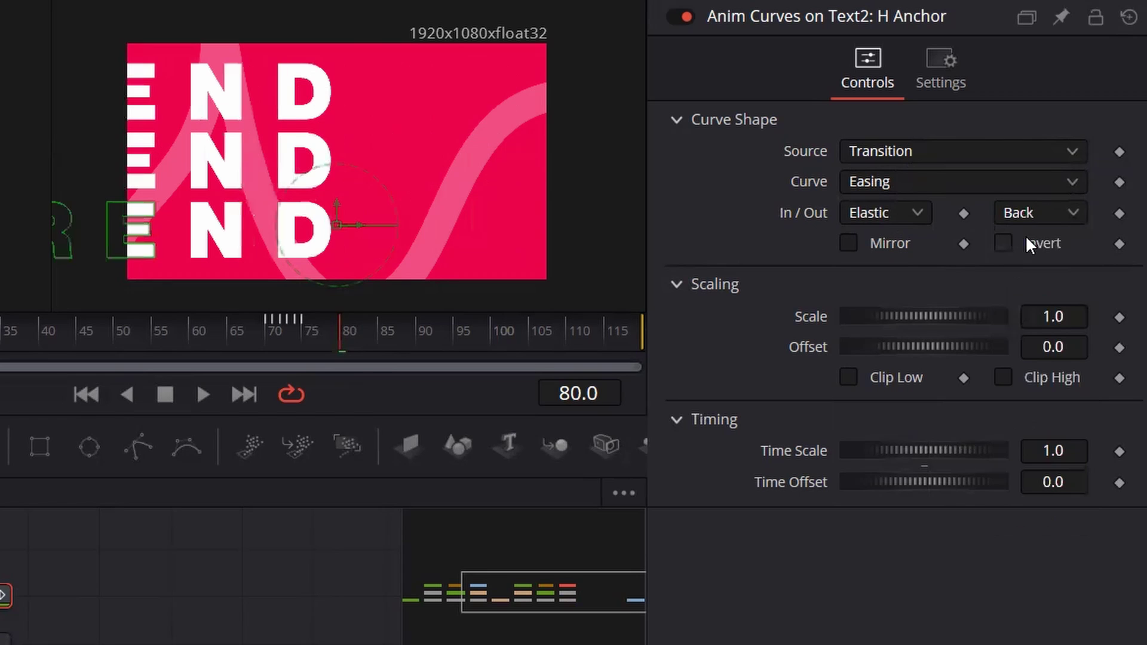
click(234, 337)
key(space)
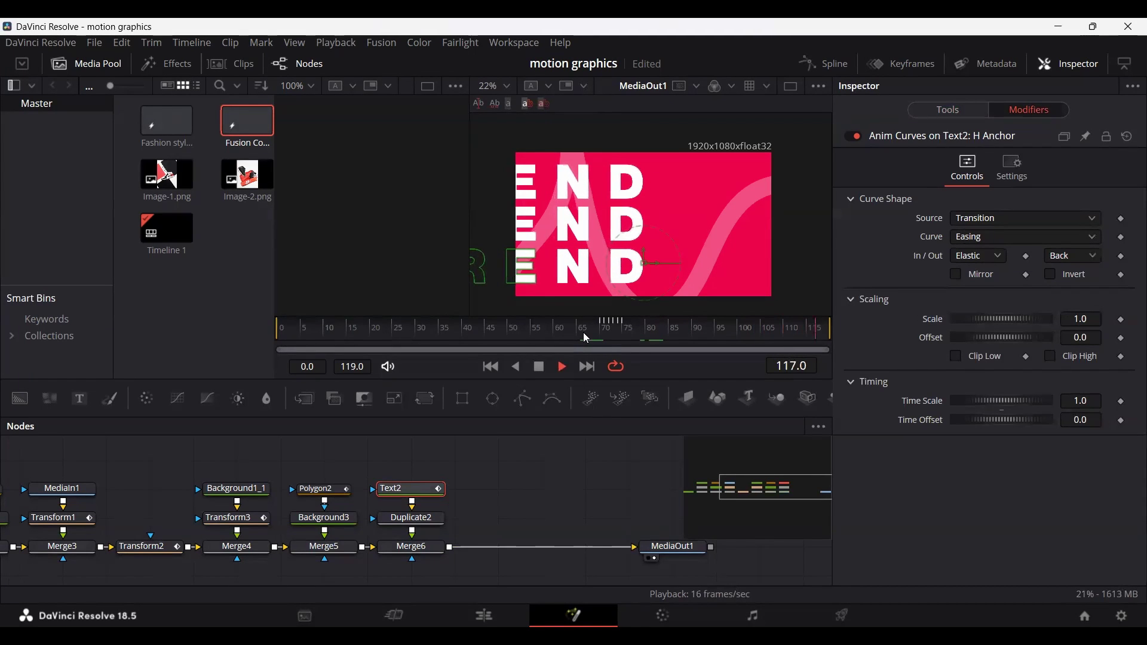
drag(585, 332, 716, 332)
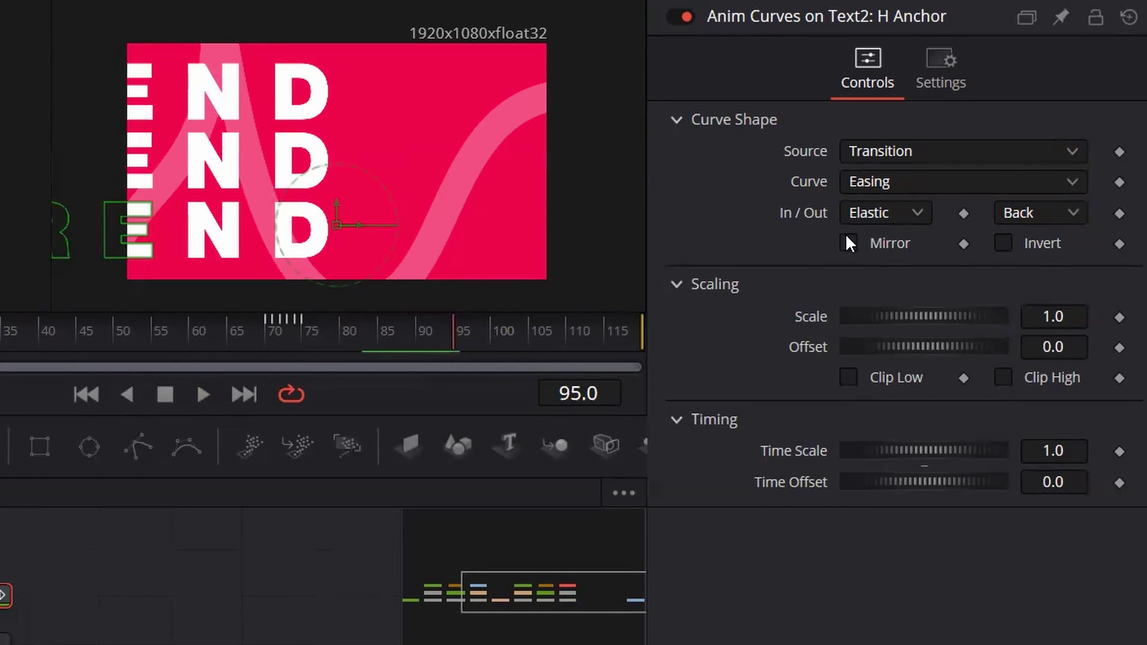
Step: Mirror the H Anchor curve and play back the text movement
click(849, 243)
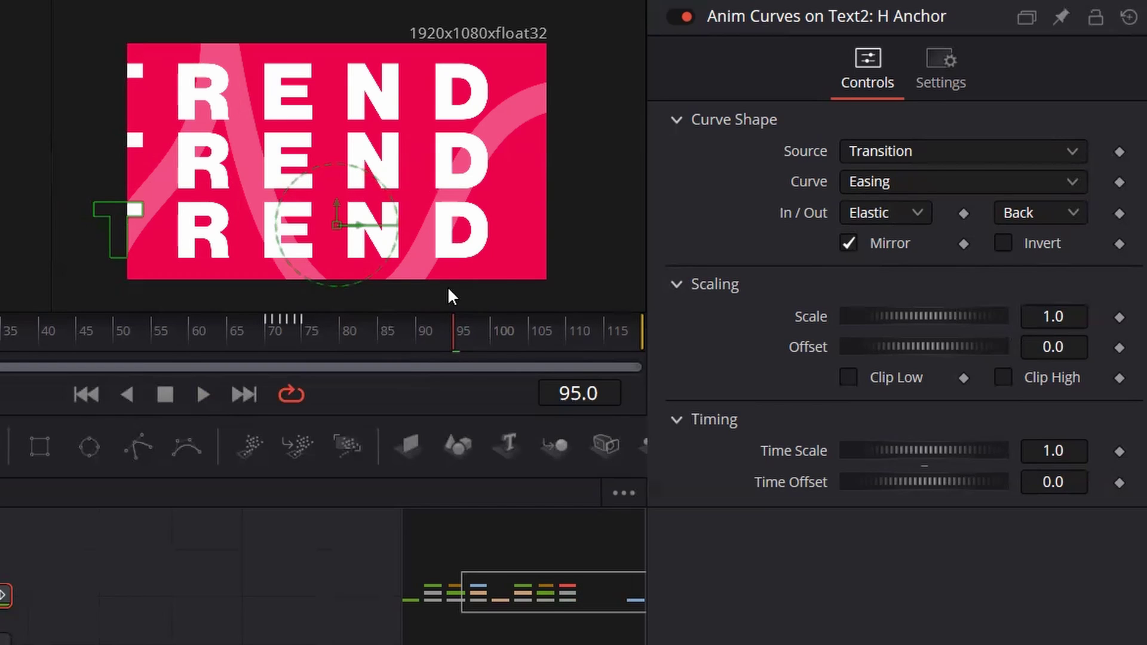
click(247, 325)
key(space)
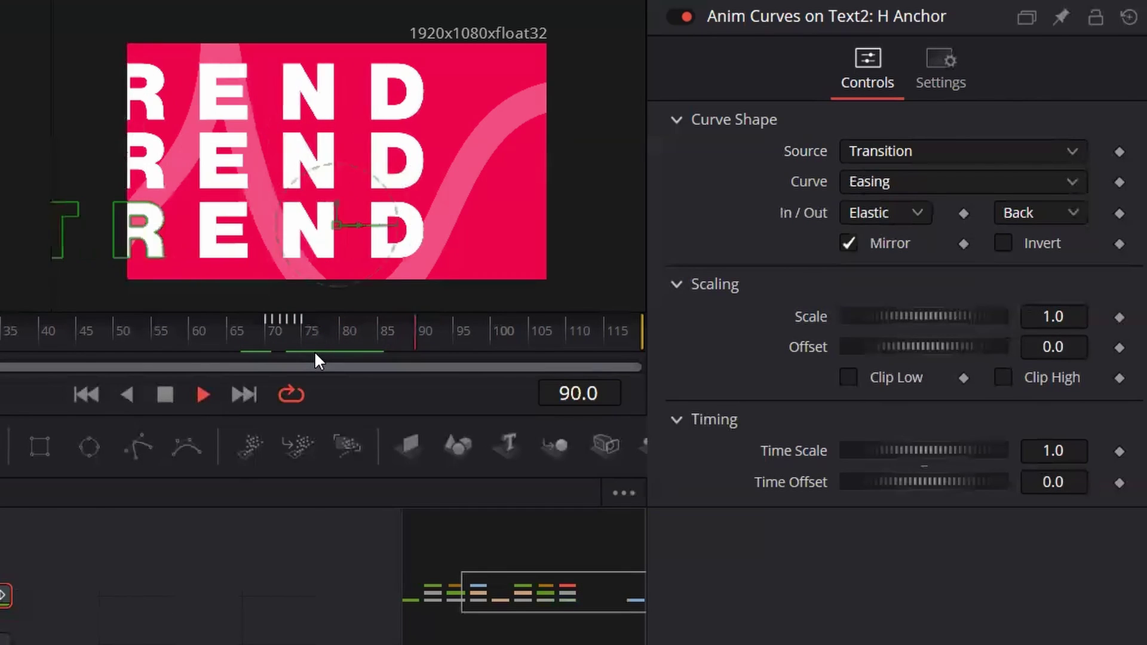
key(space)
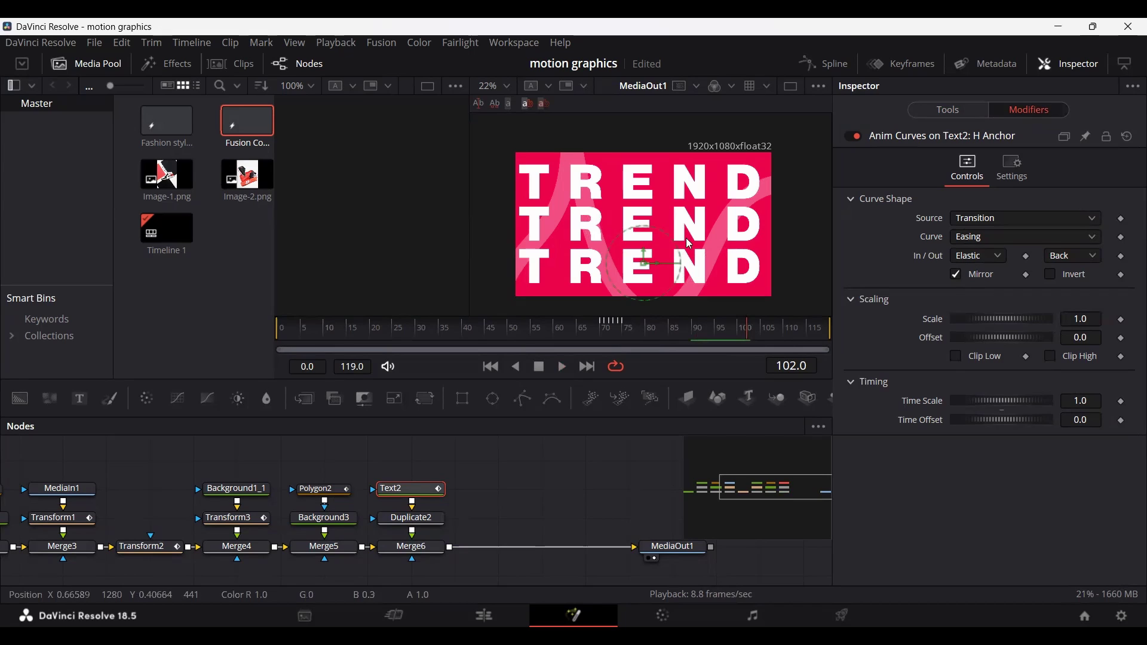
Step: Keyframe the filled Appearance of Text2's first shading element on frame 104
drag(747, 334, 758, 334)
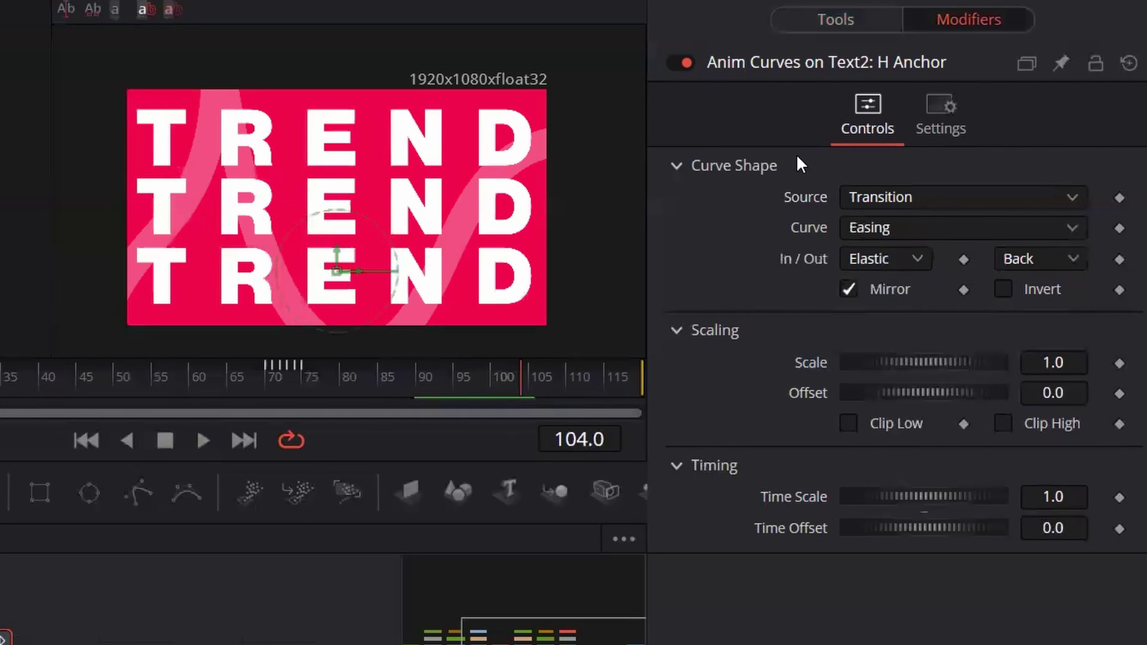
click(831, 24)
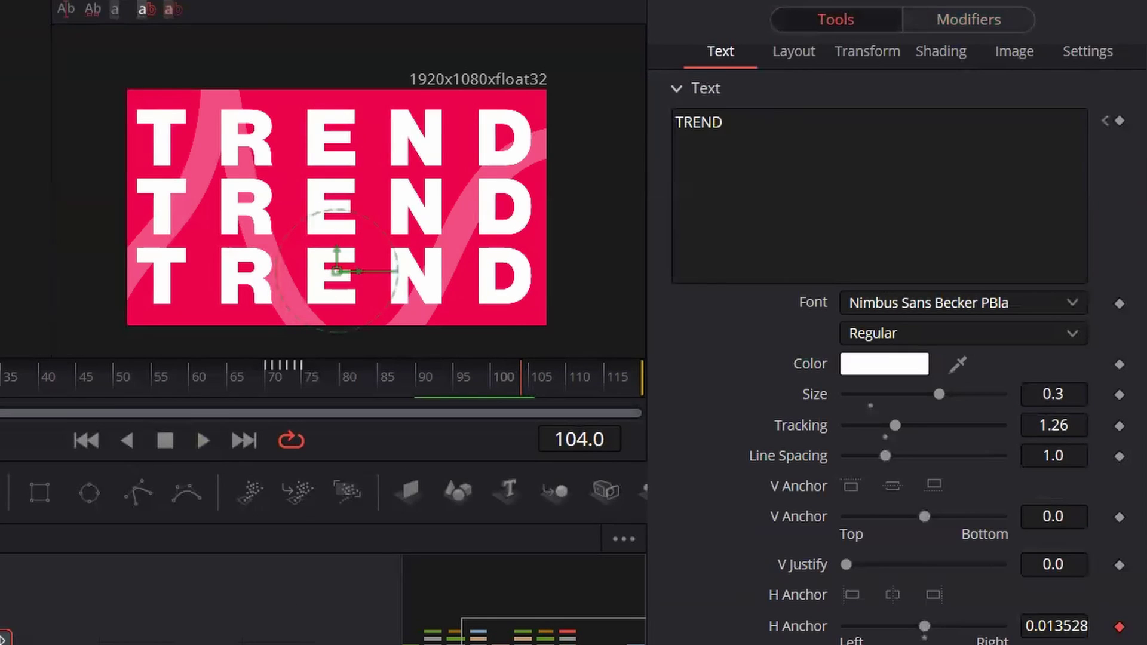
scroll(788, 425, up, 3)
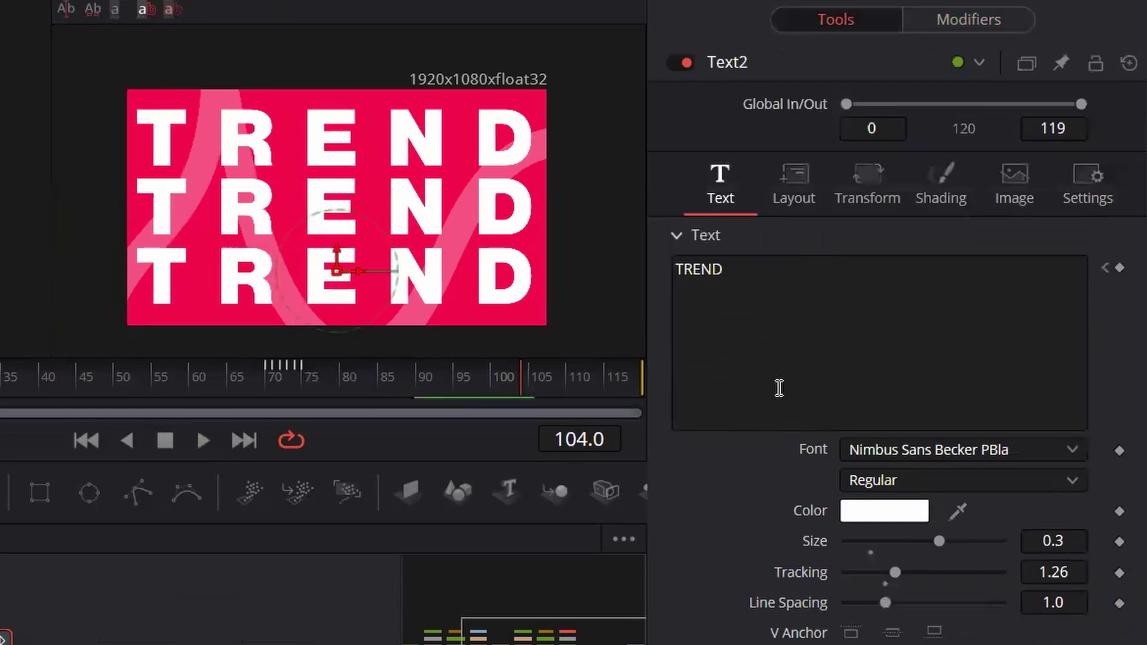
click(939, 189)
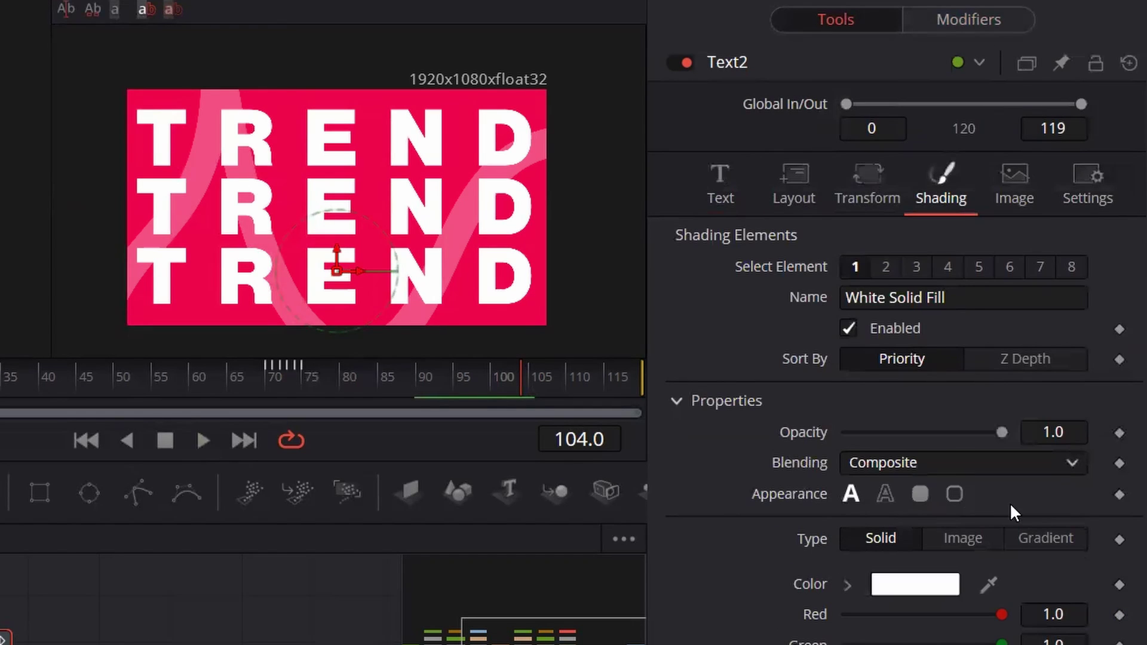
click(1119, 495)
Step: Switch Text2's Appearance to outline with a thickness of 0.01 on frame 105 and play back the change
click(529, 388)
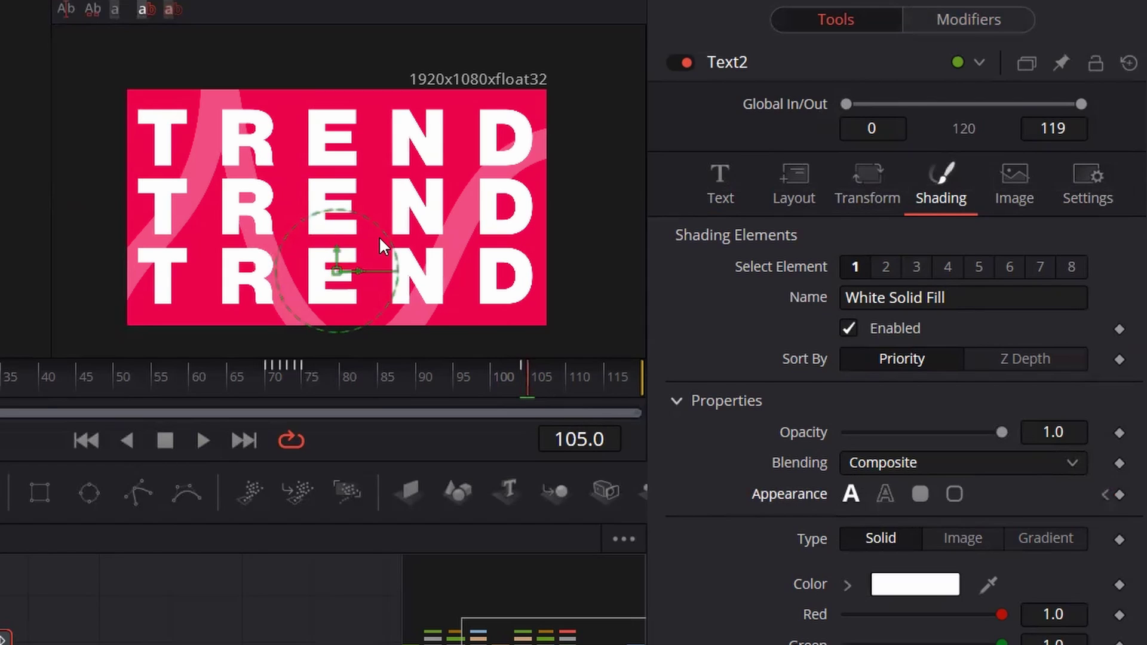
click(887, 495)
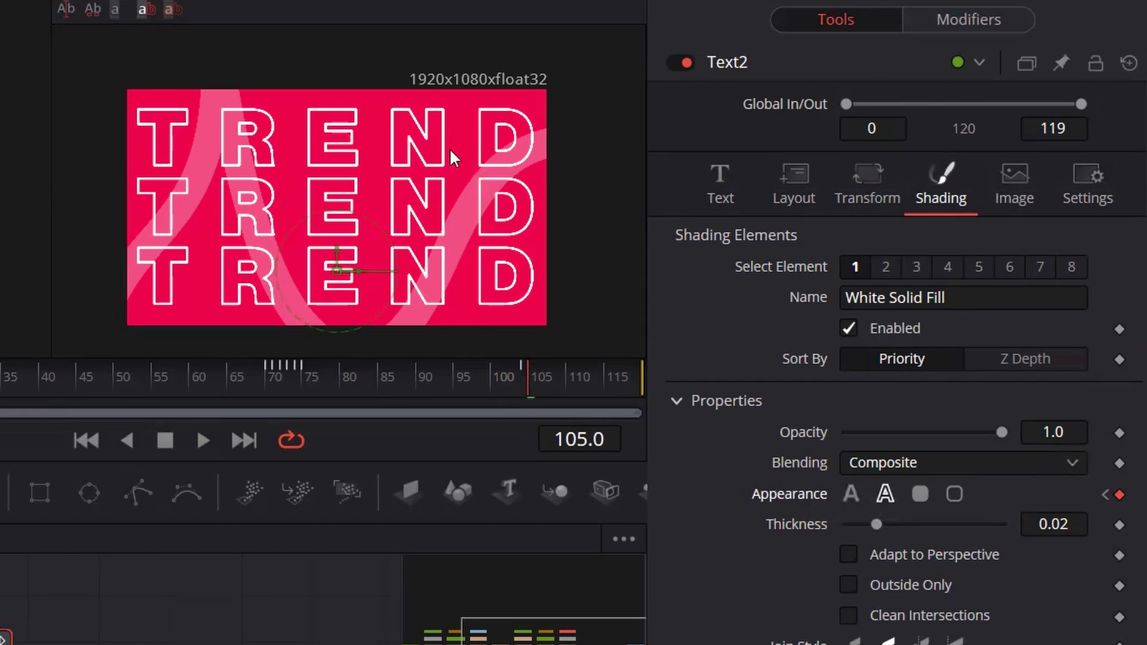
click(1065, 523)
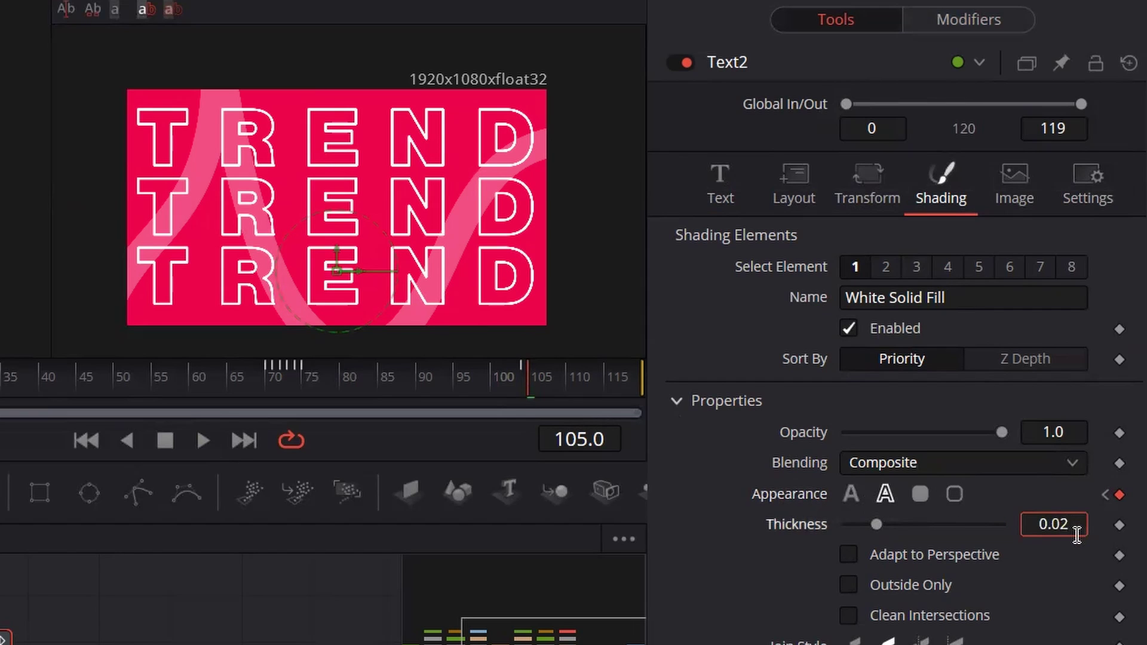
text(0.01)
key(Tab)
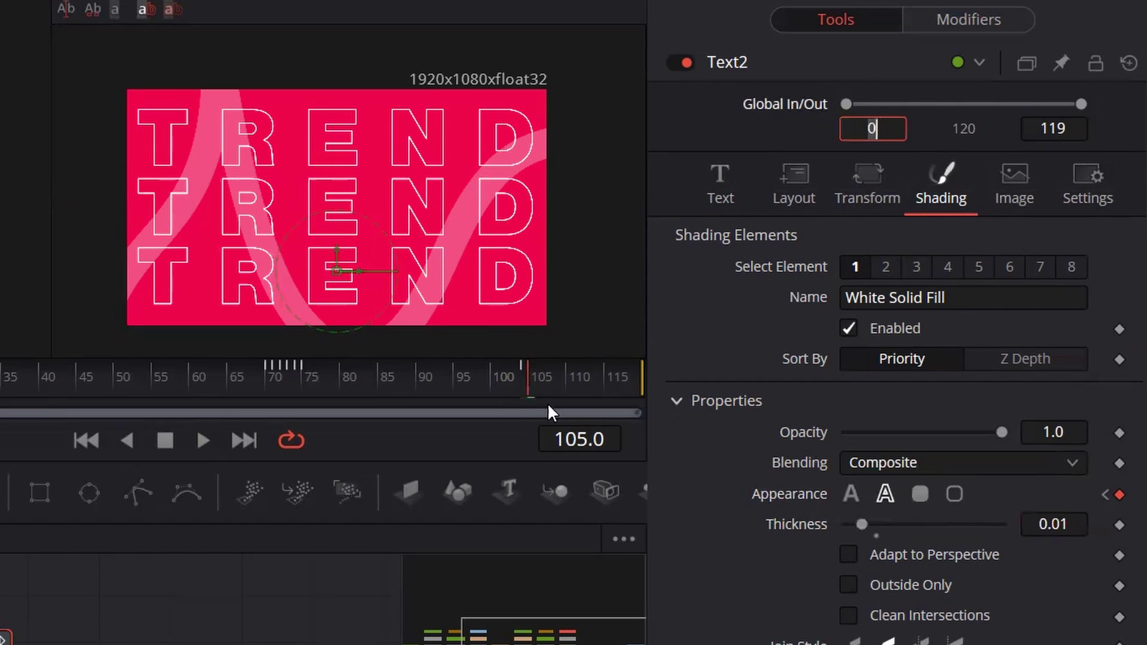
click(408, 381)
click(275, 612)
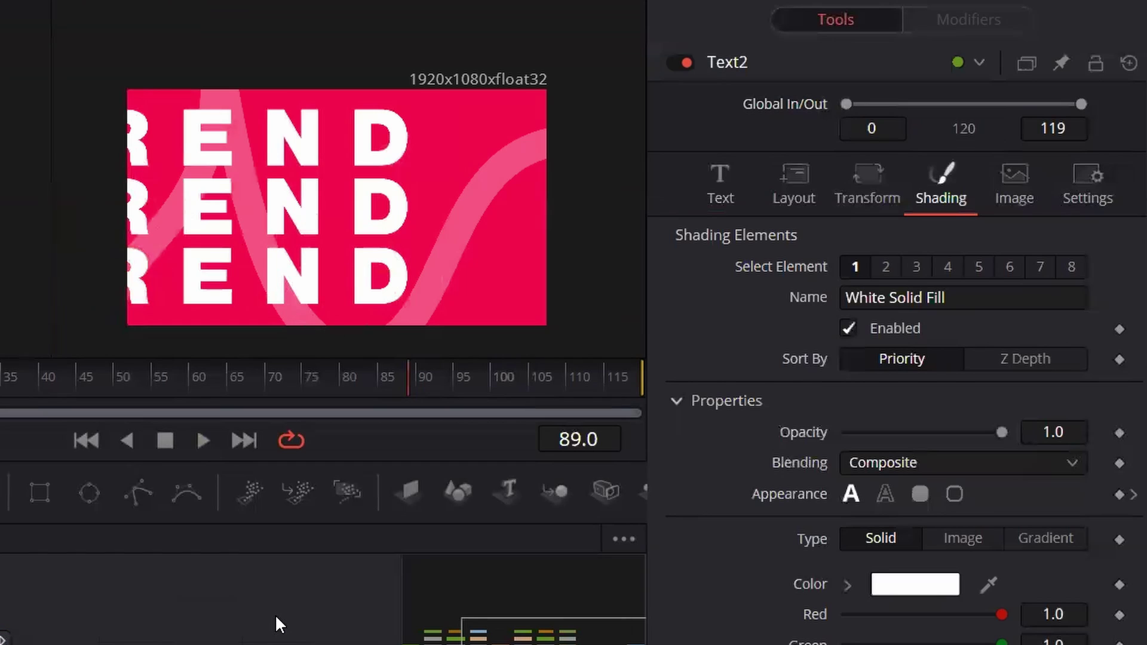
key(space)
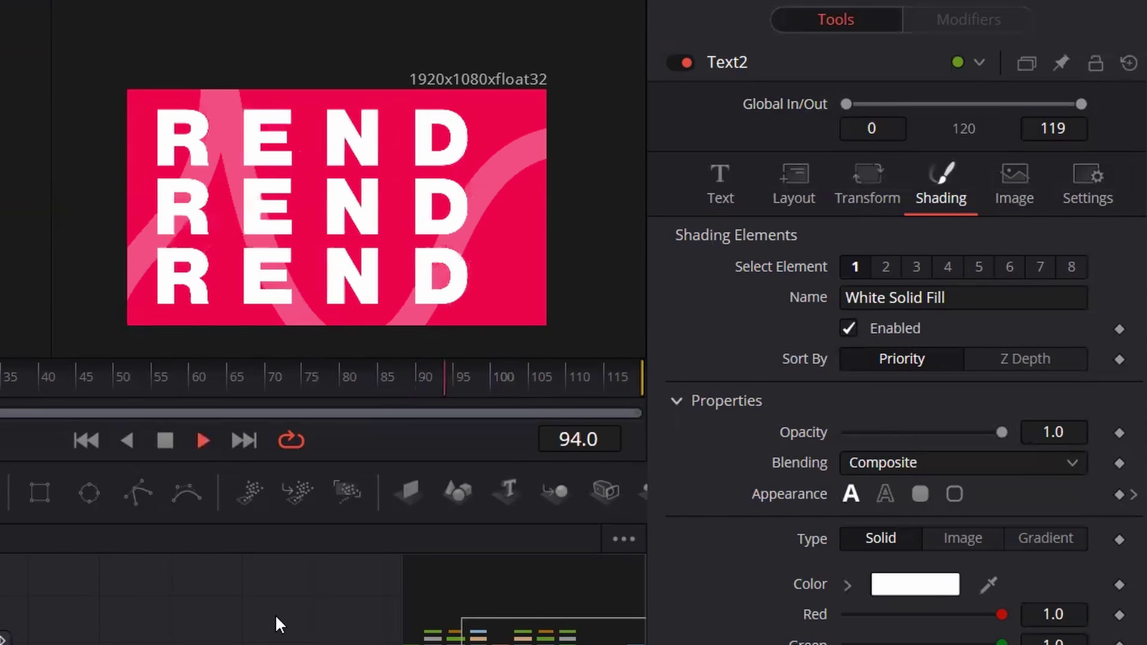
key(space)
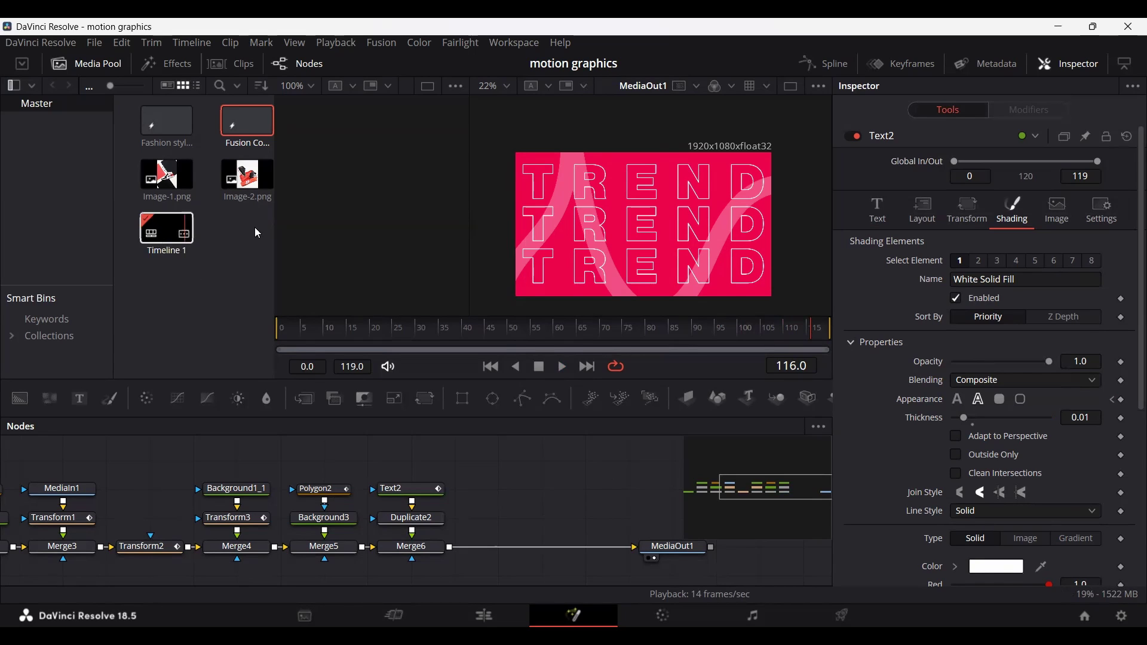
Step: Add Image-2.png to the composition, merge it over Merge6's output, and insert a Transform node between the image and its merge
click(257, 202)
drag(257, 202, 247, 251)
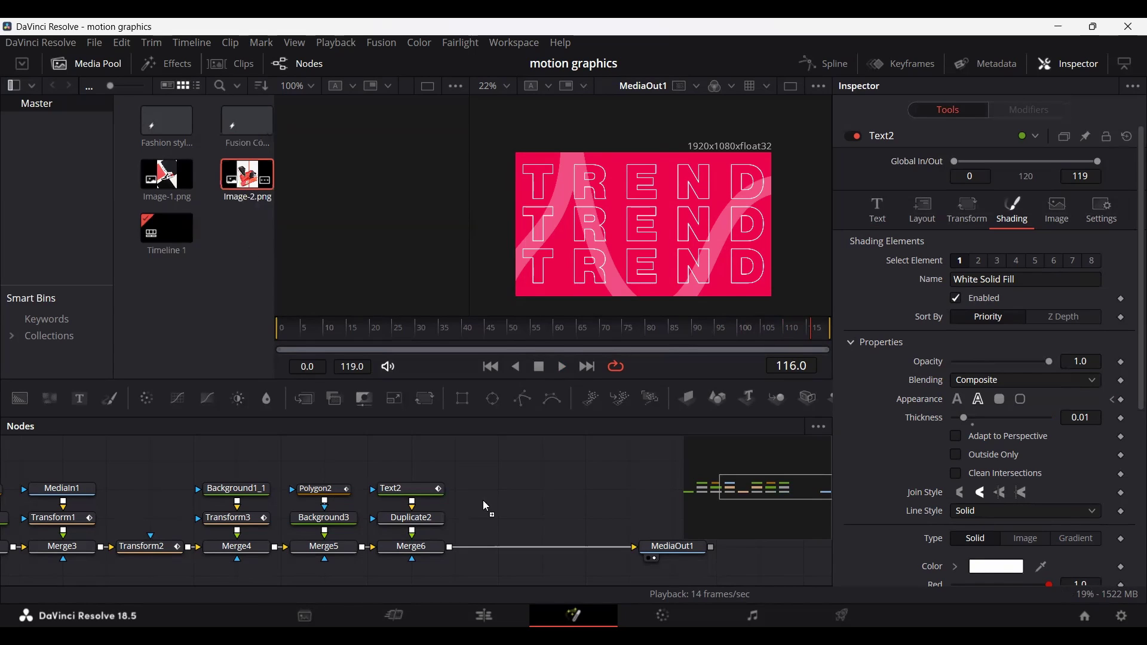
drag(539, 497, 450, 548)
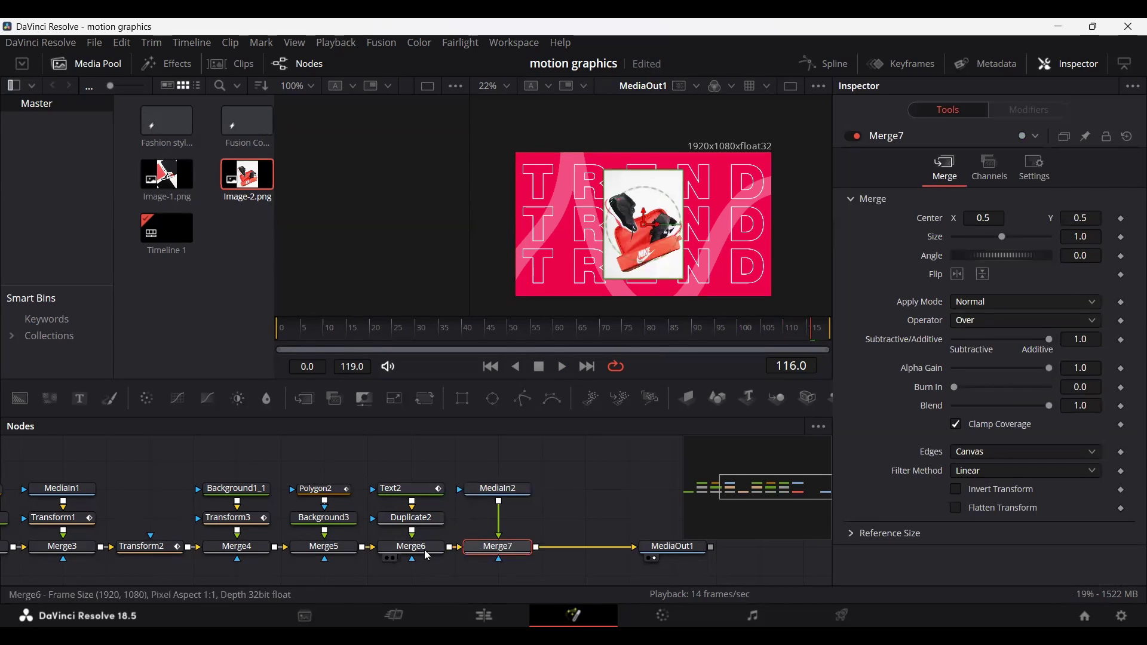
click(498, 488)
drag(424, 399, 503, 529)
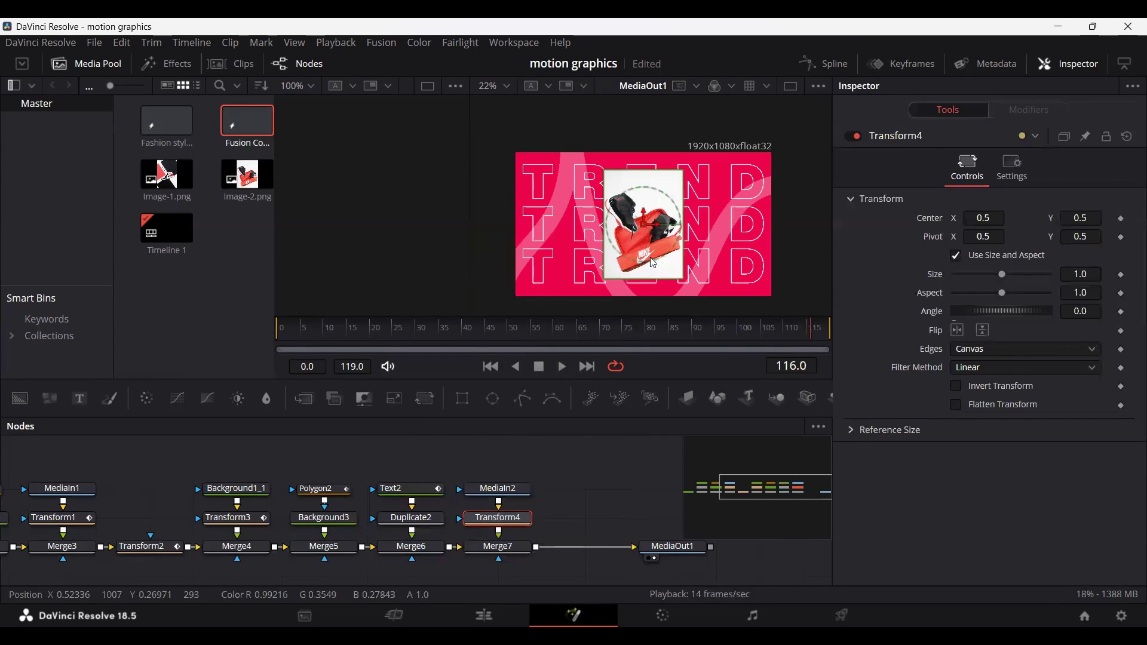
Step: Keyframe Transform4's Center at 0.5, 0.5 on frame 80, and raise the image above the frame to about Y 1.73 on frame 70
drag(727, 343, 649, 337)
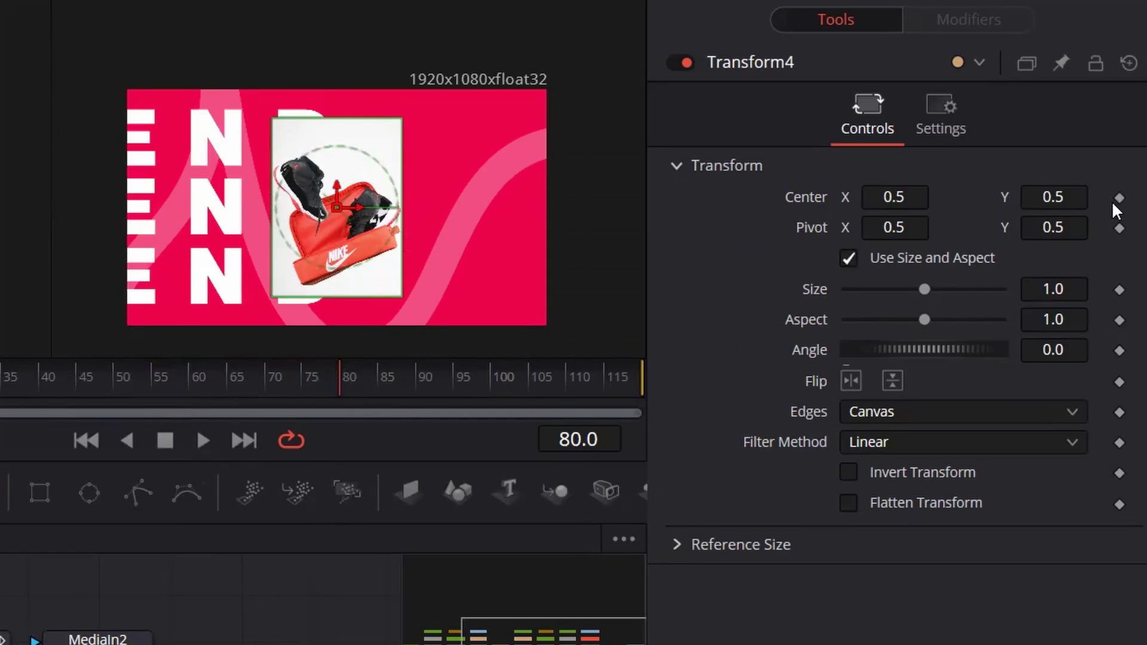
click(1122, 219)
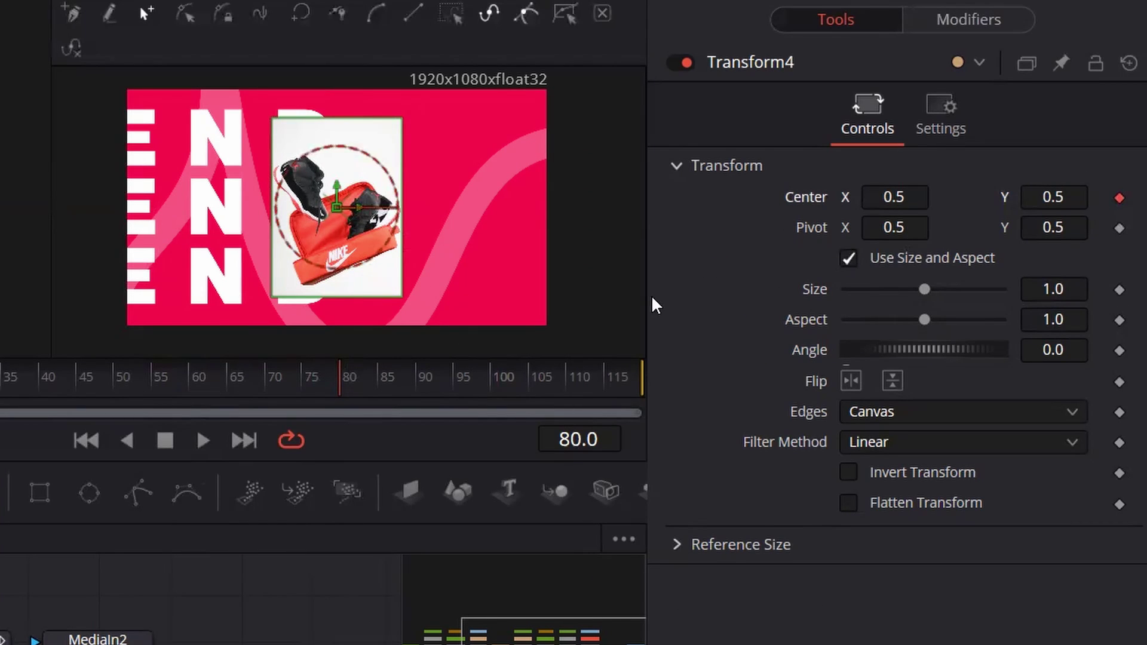
drag(278, 387, 266, 390)
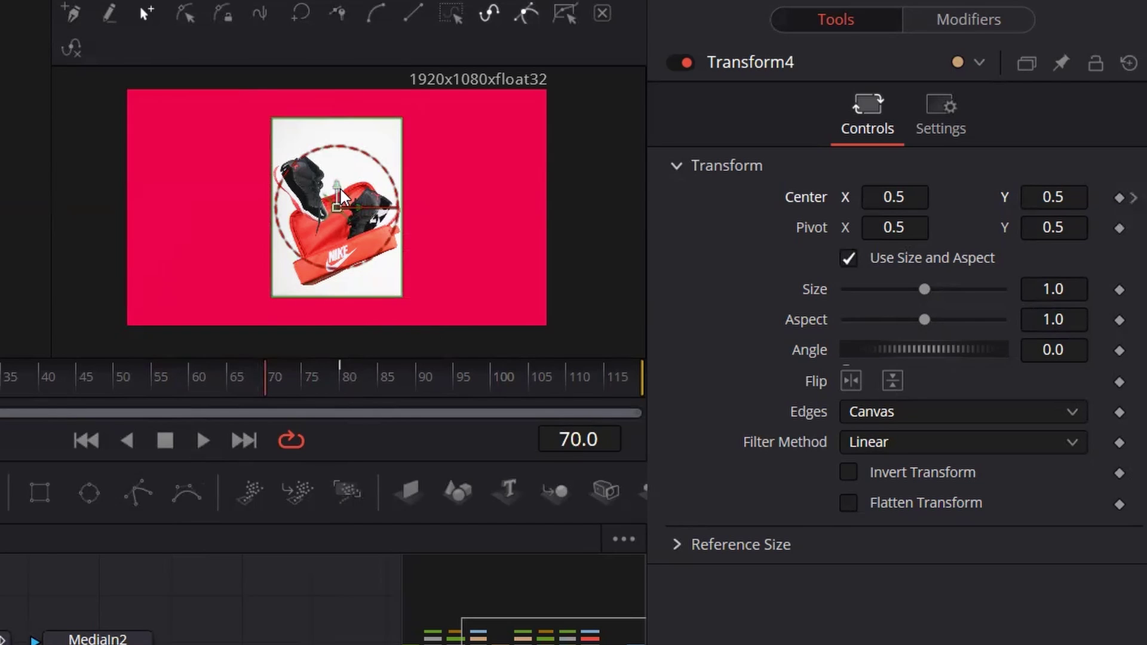
drag(339, 187, 370, 14)
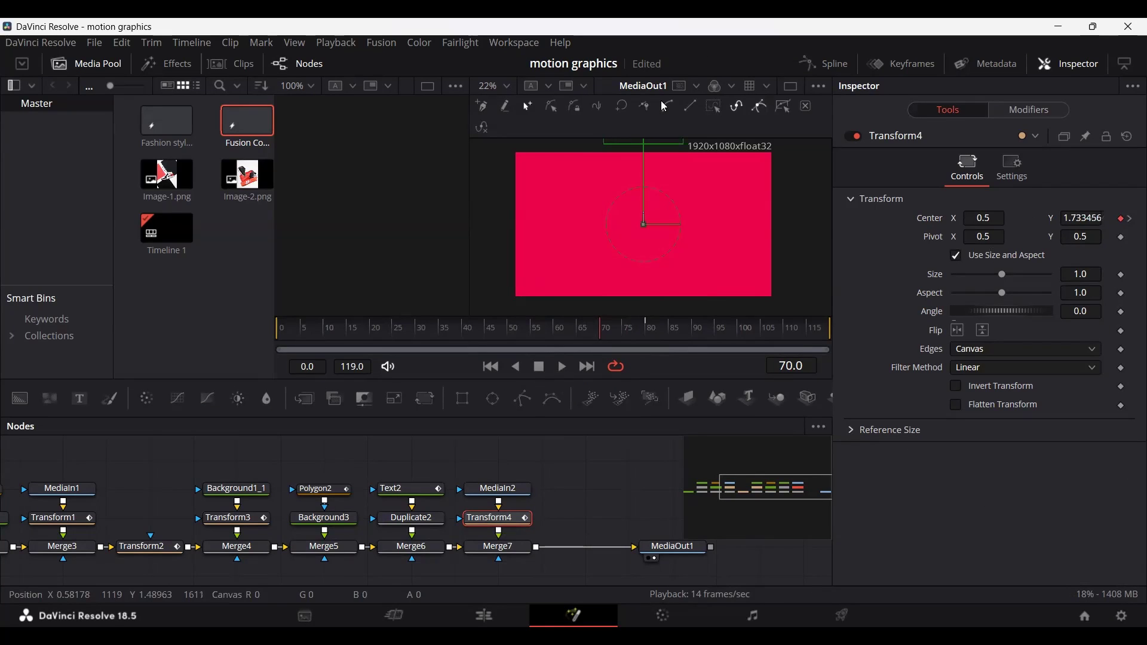
Step: Show only Transform4's curve in the Spline editor, hiding the curves of Transform3, Polygon2 and Text2
click(825, 63)
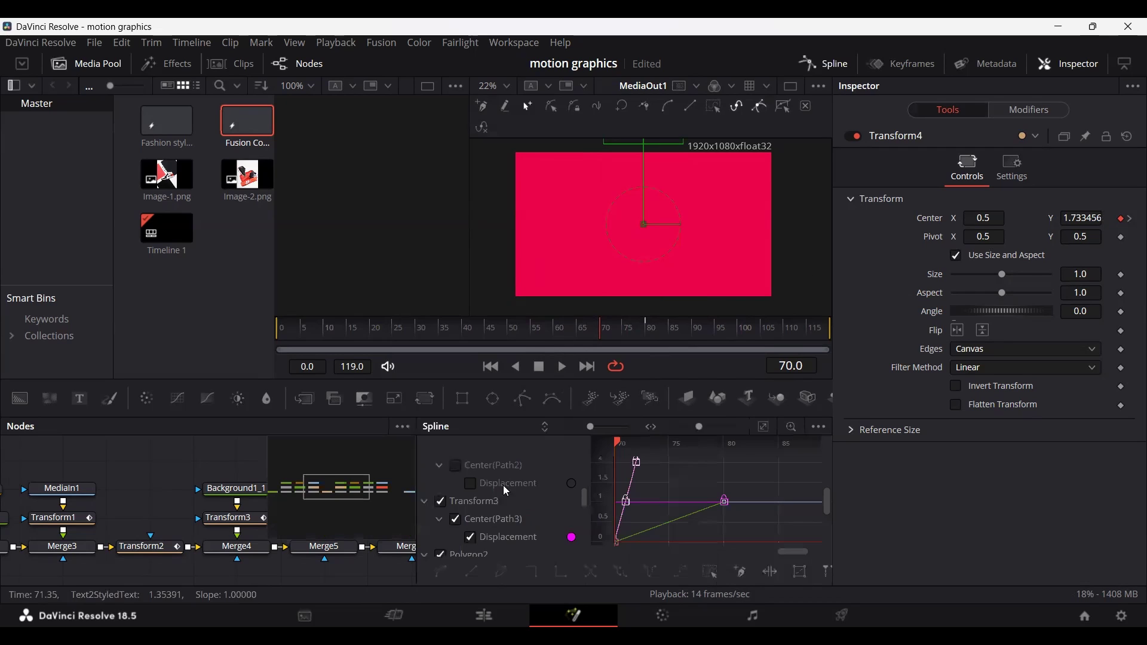
scroll(447, 504, down, 3)
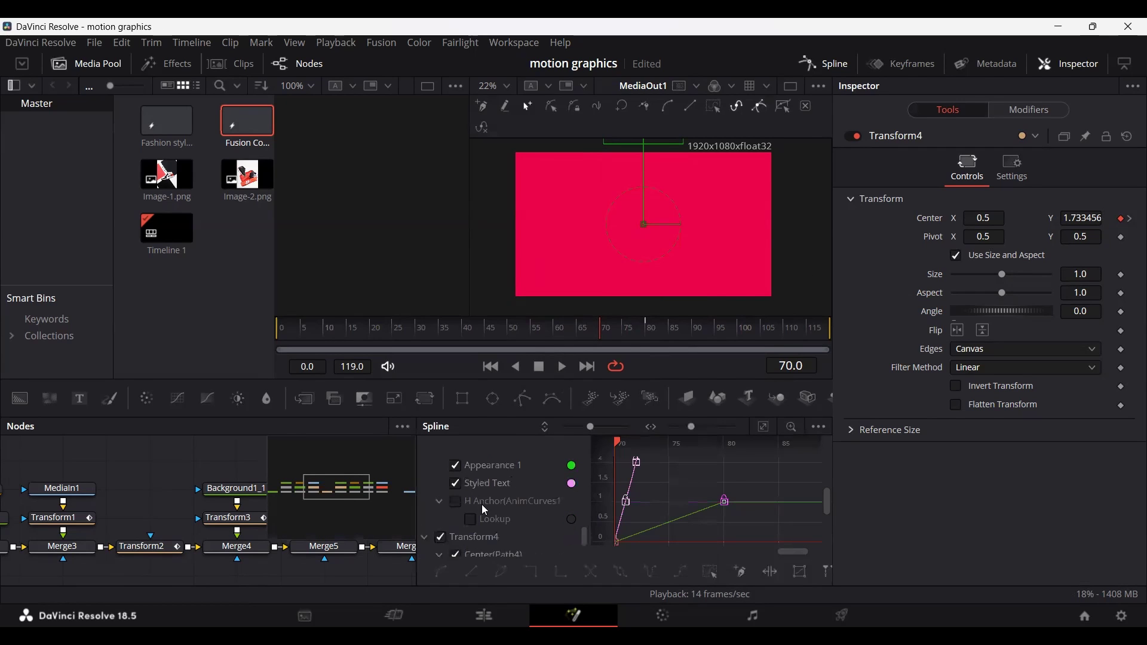
click(426, 502)
click(426, 519)
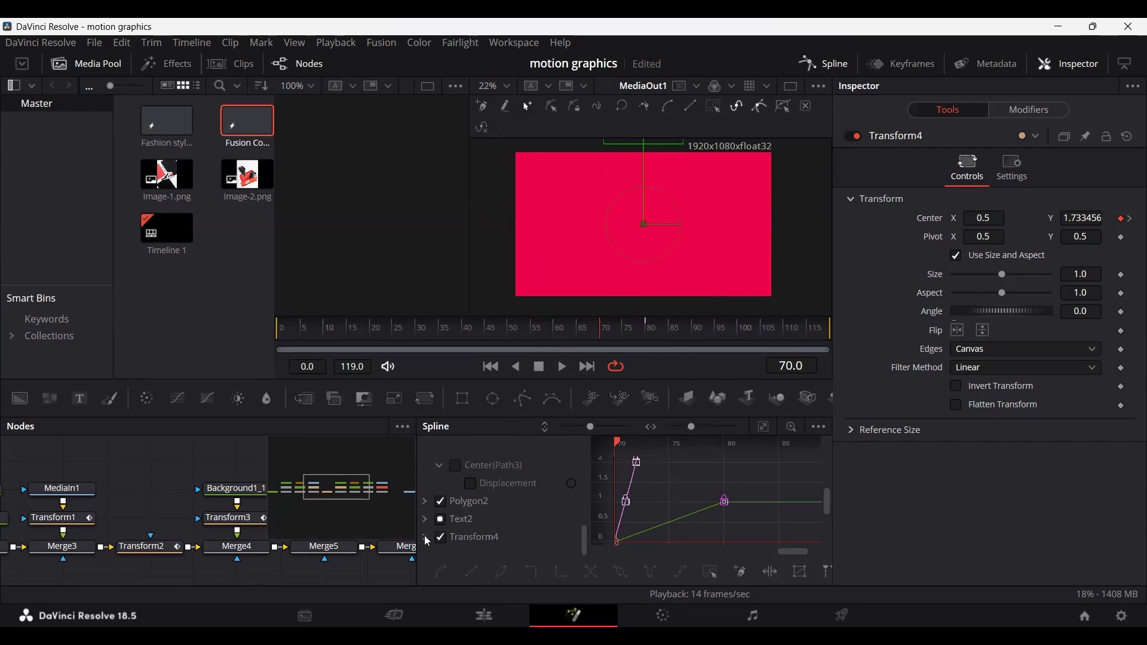
click(425, 536)
click(441, 502)
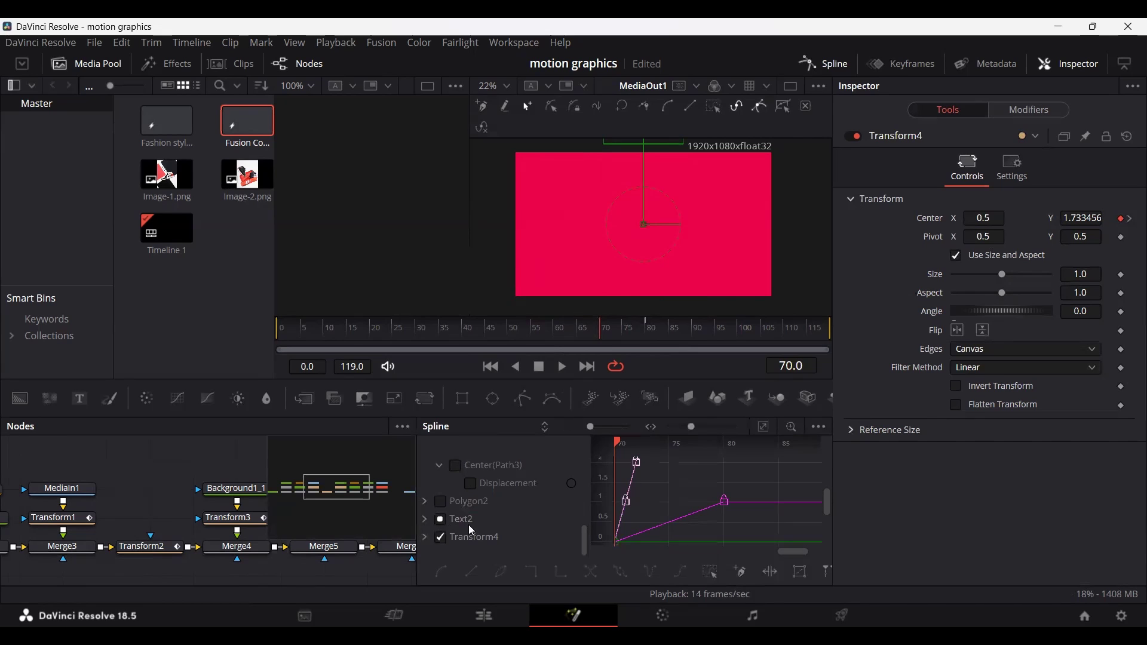
click(441, 521)
click(555, 541)
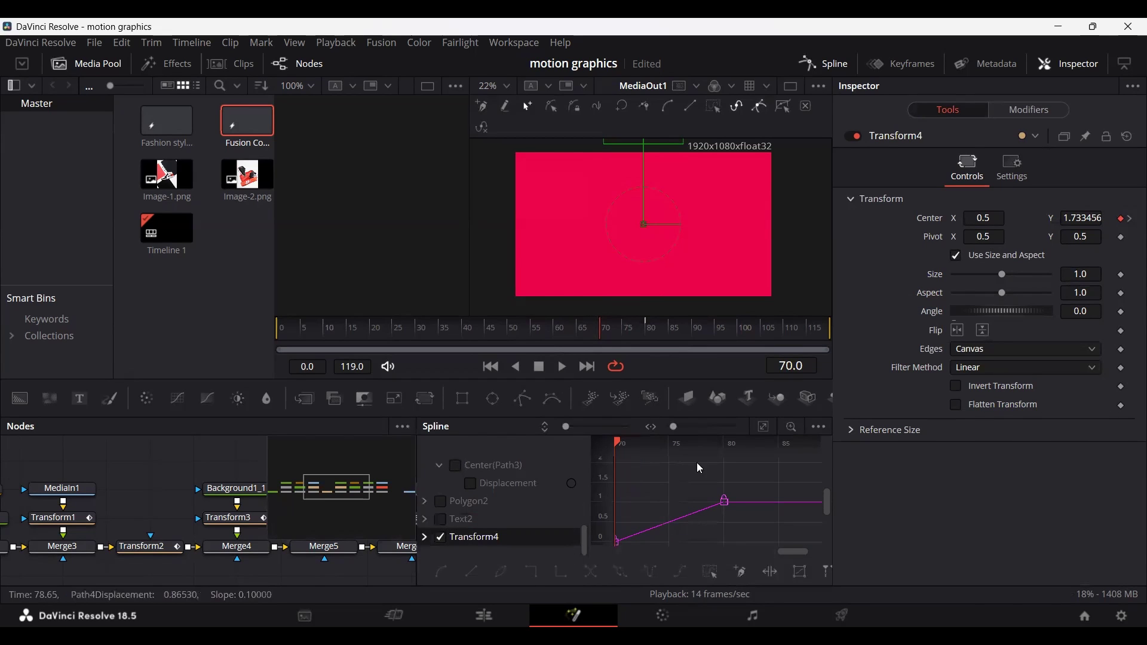
Step: Fit Transform4's displacement curve in the graph and smooth its keyframes on frames 70 and 80
click(764, 428)
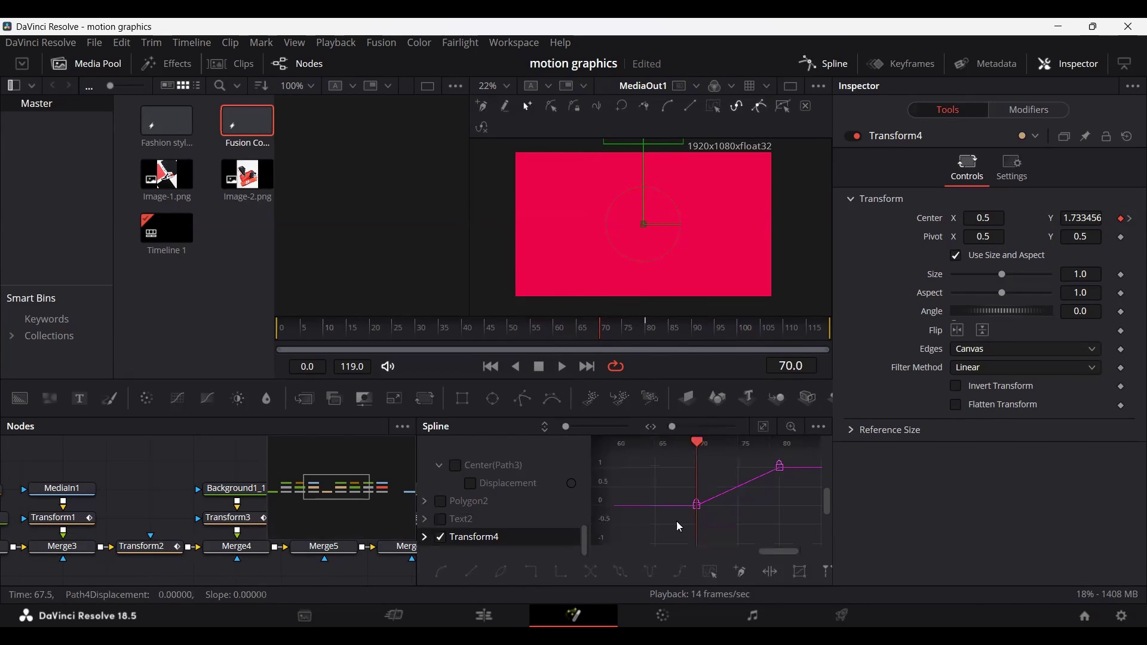
drag(656, 527, 807, 464)
key(s)
drag(656, 533, 720, 469)
click(780, 466)
click(758, 516)
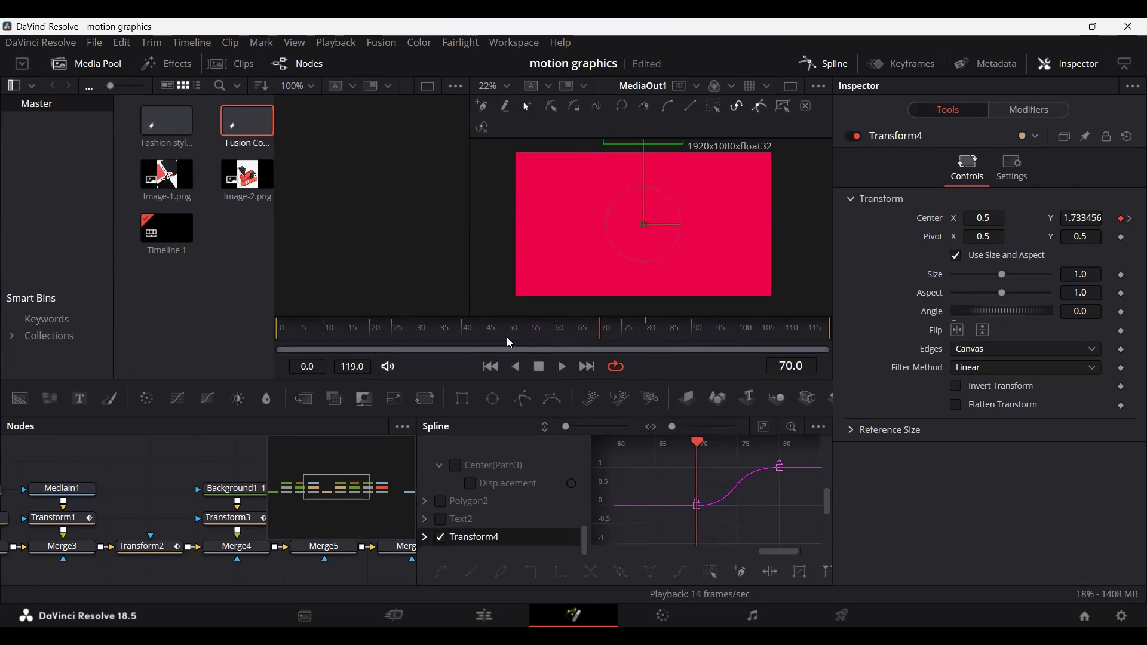
Step: Close the Spline editor and play back the composition to preview the second image's entrance
key(shift+F8)
key(space)
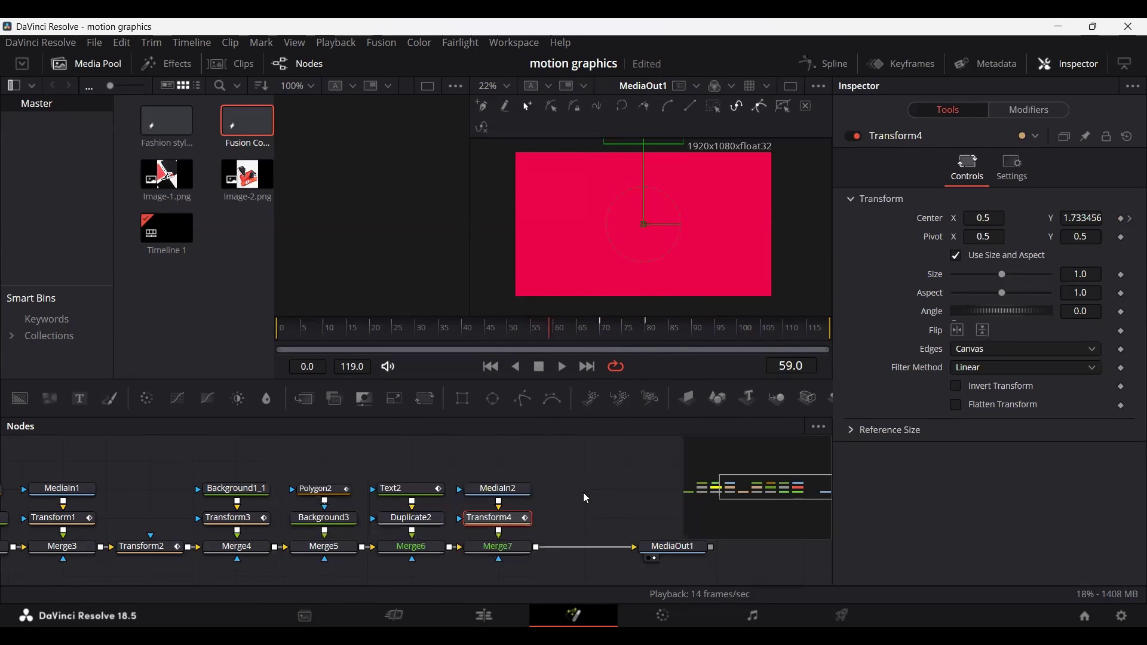
click(583, 492)
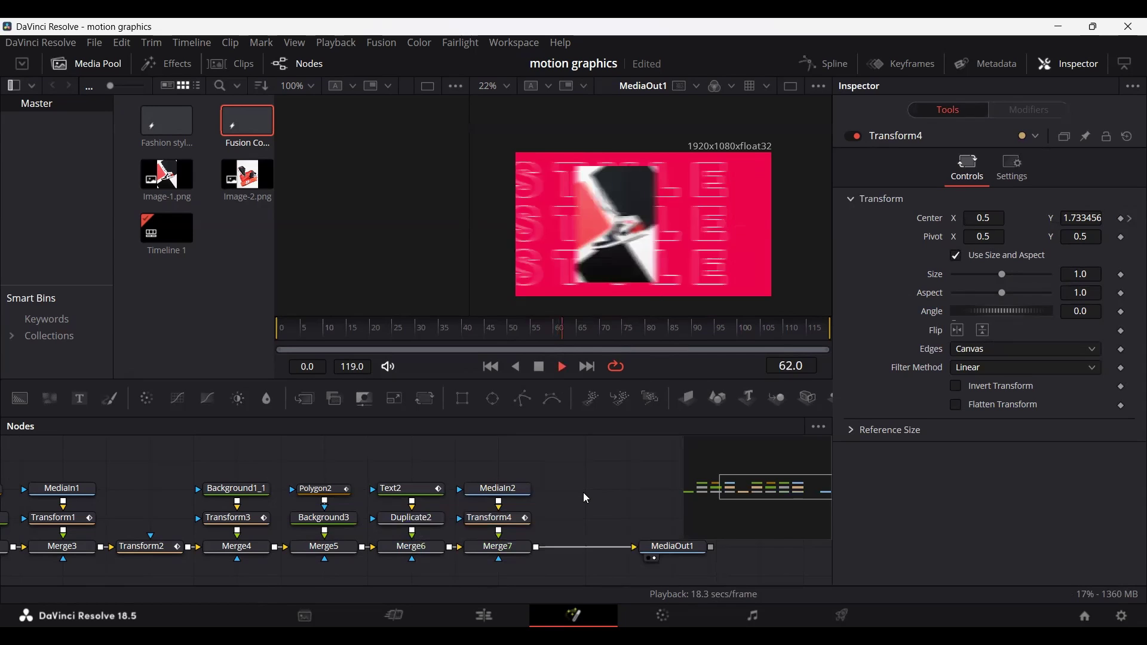